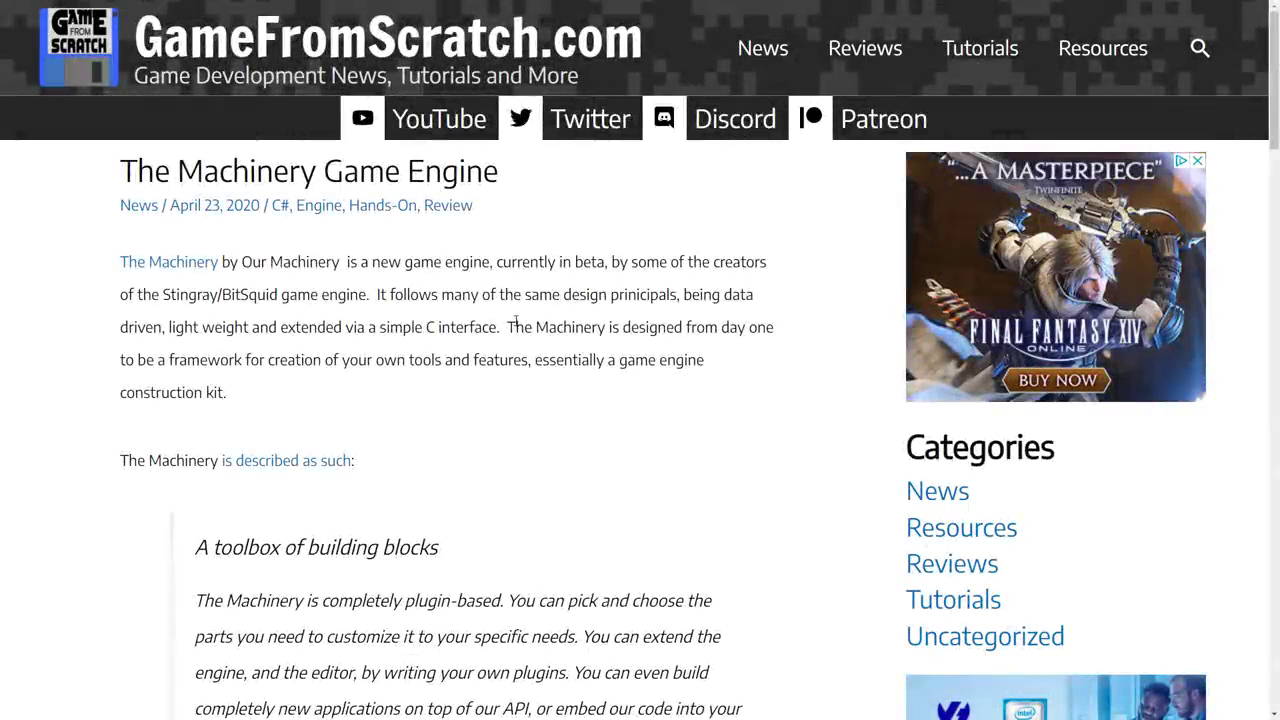
Step: Skim the GameFromScratch article on The Machinery game engine down to its embedded video
{"action": "scroll", "coordinate": [516, 320], "scroll_direction": "down", "scroll_amount": 15}
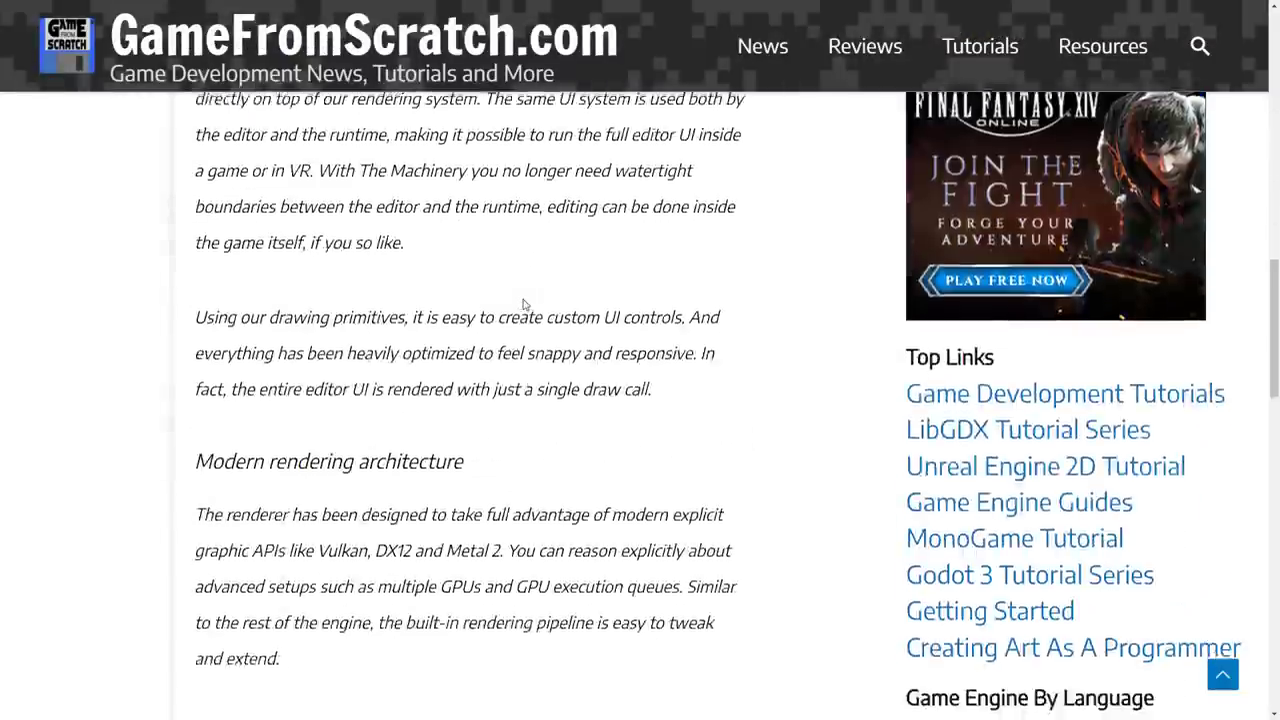
{"action": "scroll", "coordinate": [523, 305], "scroll_direction": "down", "scroll_amount": 1}
{"action": "scroll", "coordinate": [523, 310], "scroll_direction": "up", "scroll_amount": 2}
{"action": "scroll", "coordinate": [523, 314], "scroll_direction": "down", "scroll_amount": 8}
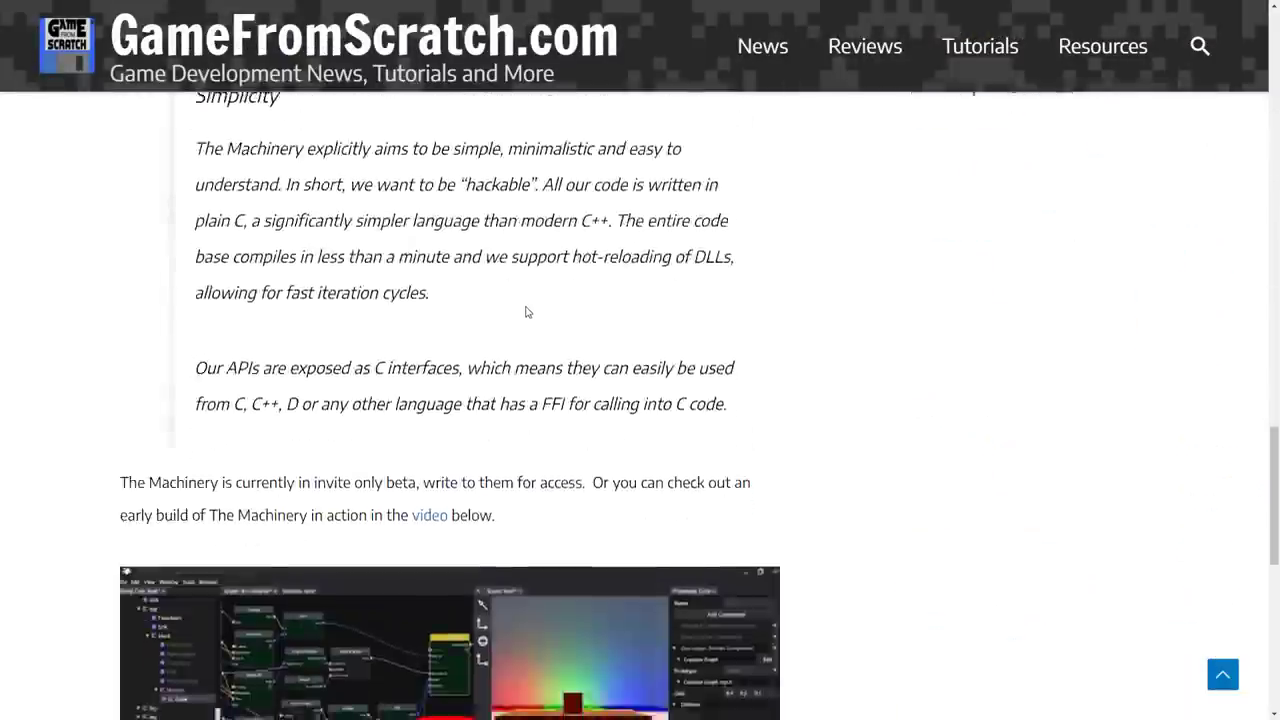
{"action": "scroll", "coordinate": [527, 312], "scroll_direction": "down", "scroll_amount": 3}
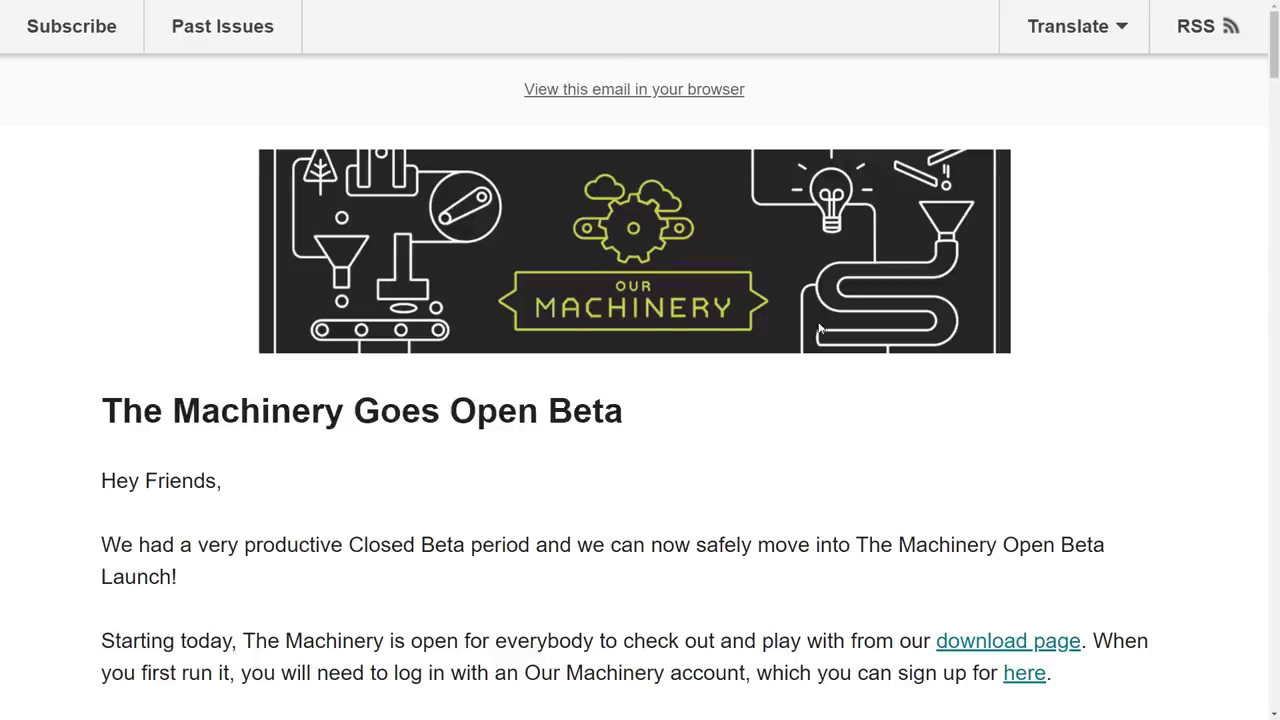
Step: Read the opening of the open beta announcement, covering downloads, account sign-up, licensing plans and support channels
{"action": "scroll", "coordinate": [819, 327], "scroll_direction": "down", "scroll_amount": 2}
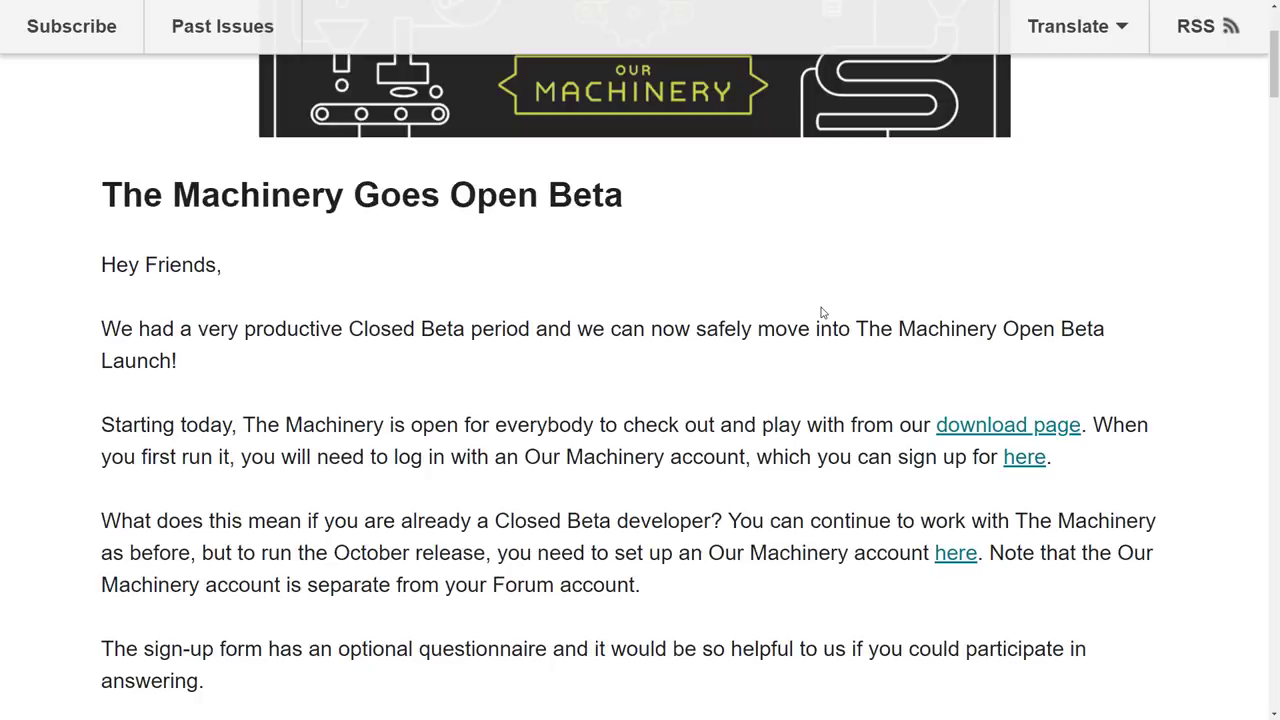
{"action": "scroll", "coordinate": [554, 471], "scroll_direction": "down", "scroll_amount": 3}
{"action": "left_click_drag", "start_coordinate": [122, 420], "coordinate": [553, 420]}
{"action": "left_click", "coordinate": [553, 420]}
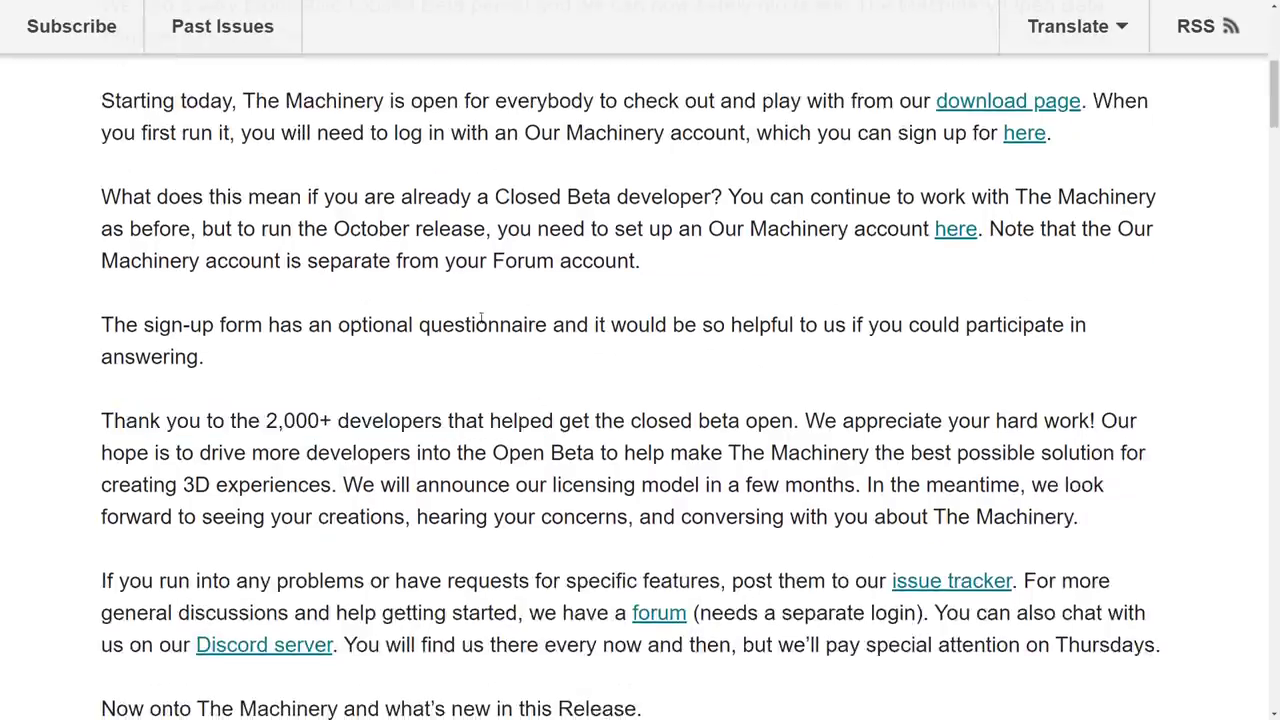
{"action": "scroll", "coordinate": [418, 420], "scroll_direction": "down", "scroll_amount": 2}
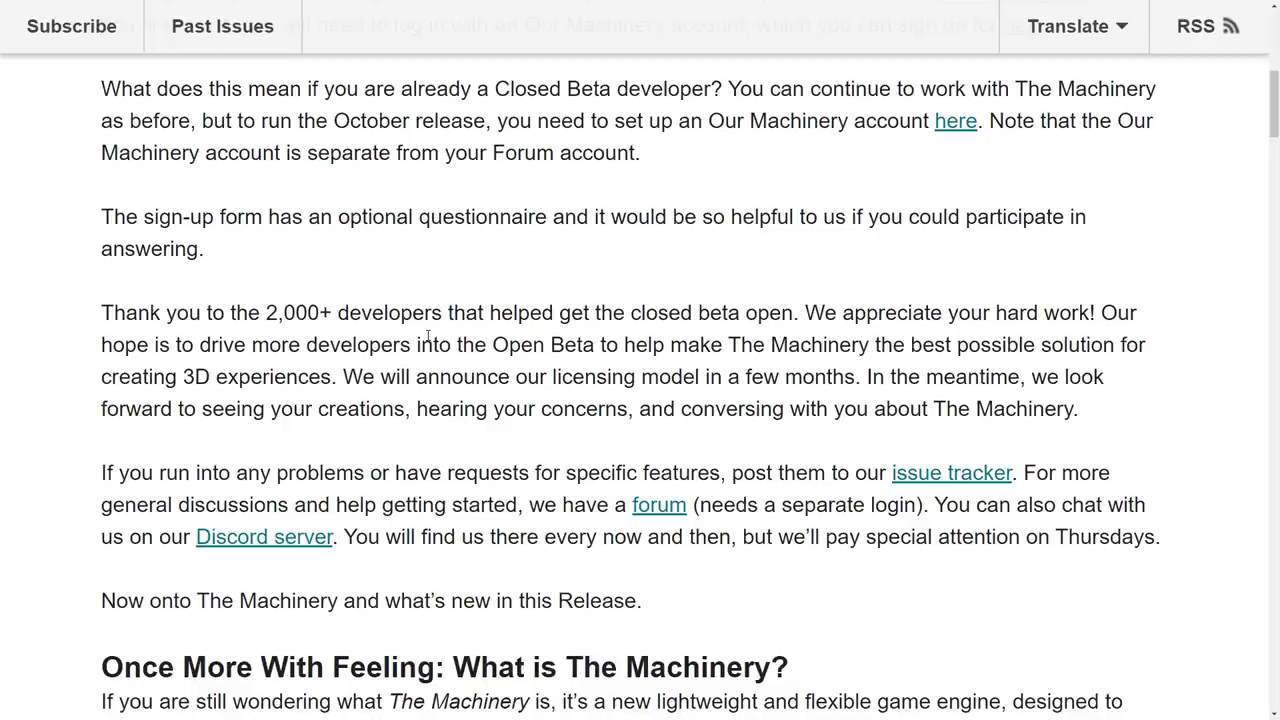
{"action": "scroll", "coordinate": [662, 302], "scroll_direction": "down", "scroll_amount": 7}
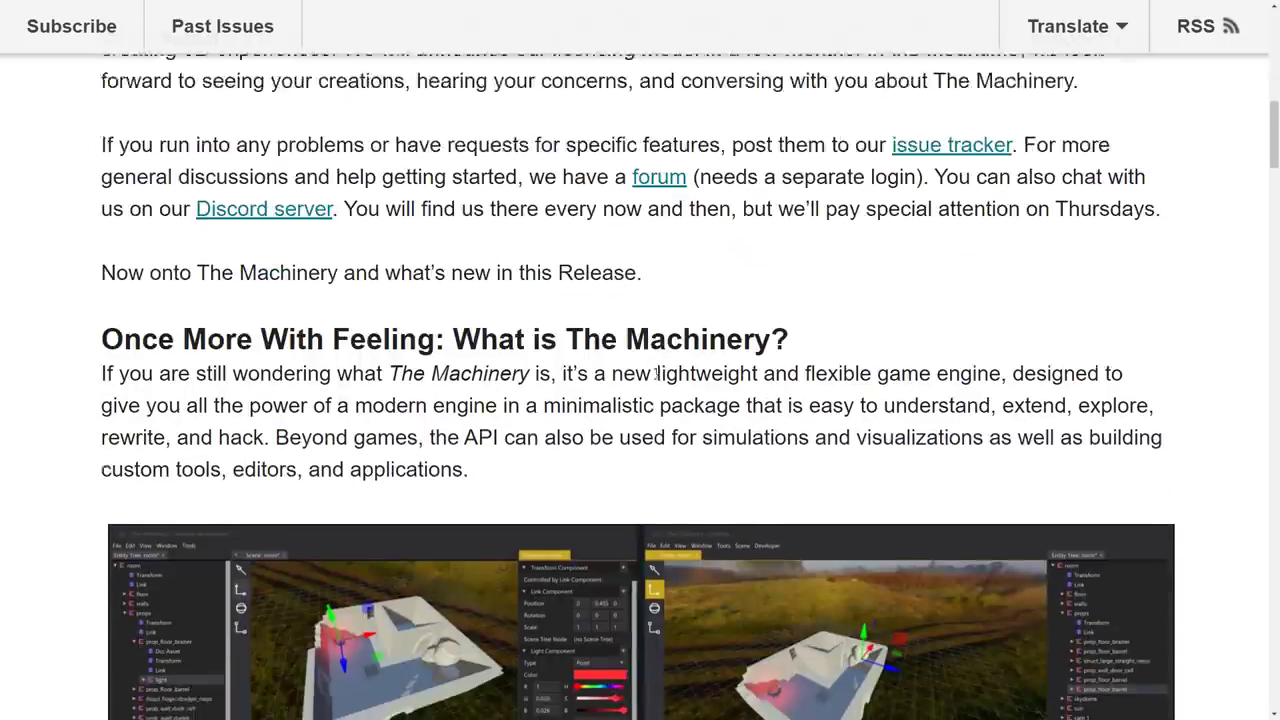
Step: Read the newsletter's description of The Machinery, including the real-time collaboration image and the list of what makes it hackable
{"action": "scroll", "coordinate": [656, 374], "scroll_direction": "down", "scroll_amount": 1}
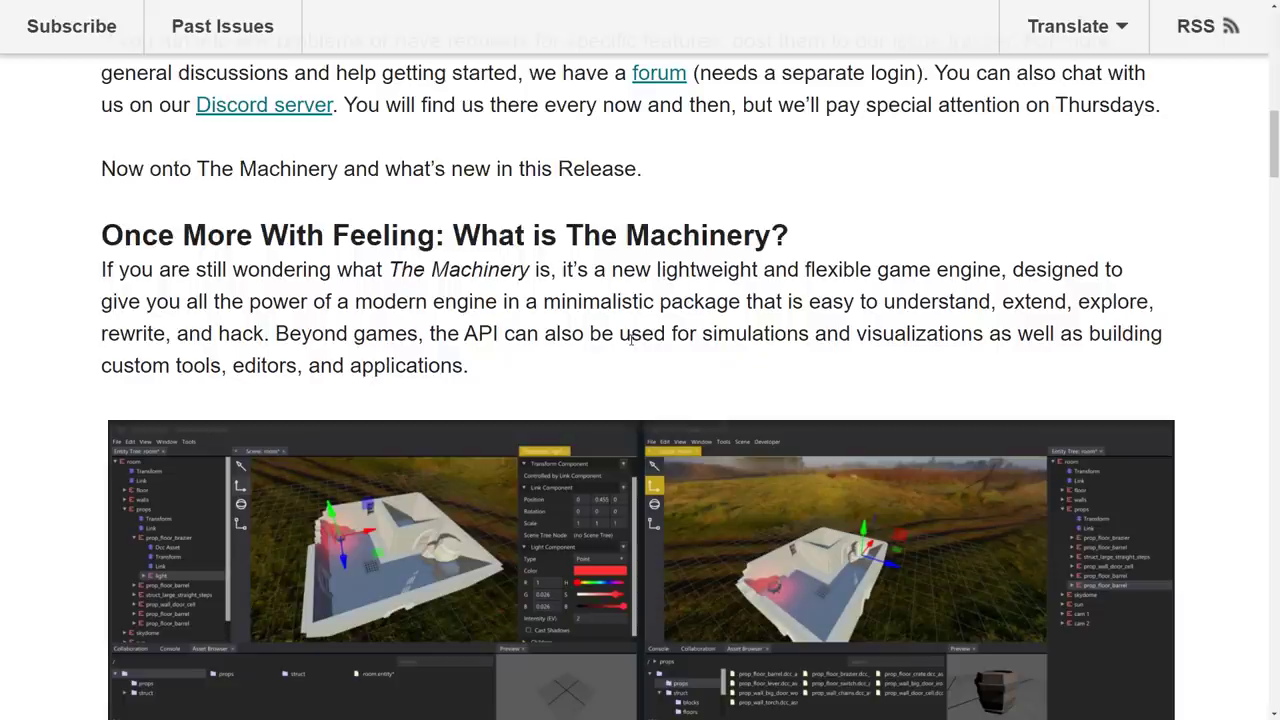
{"action": "scroll", "coordinate": [700, 328], "scroll_direction": "down", "scroll_amount": 1}
{"action": "scroll", "coordinate": [705, 335], "scroll_direction": "down", "scroll_amount": 2}
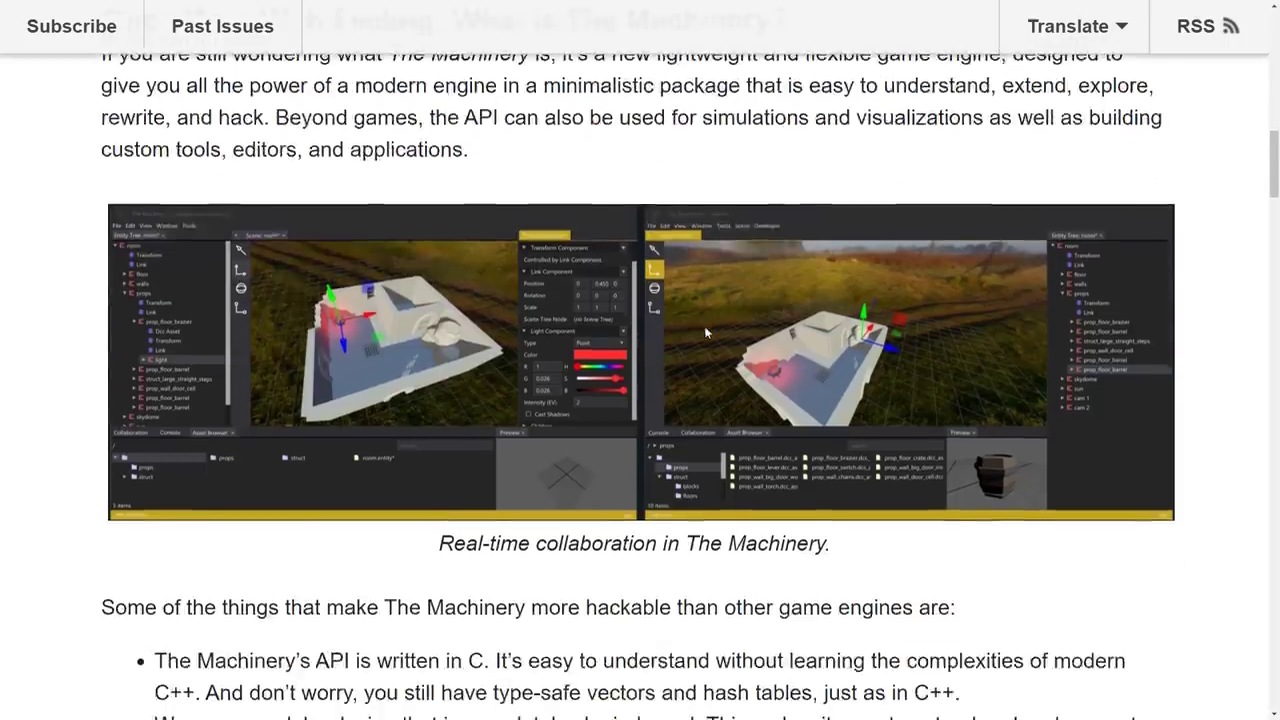
{"action": "scroll", "coordinate": [705, 335], "scroll_direction": "down", "scroll_amount": 1}
{"action": "scroll", "coordinate": [705, 335], "scroll_direction": "down", "scroll_amount": 1}
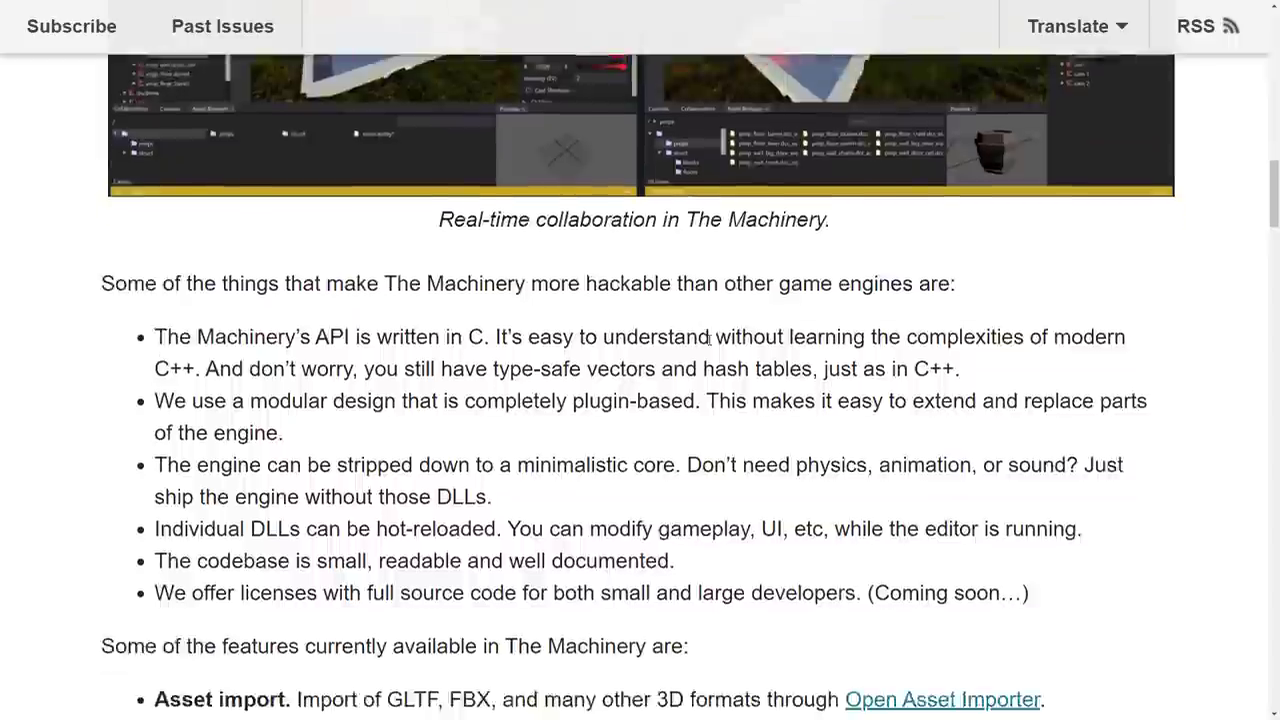
{"action": "scroll", "coordinate": [706, 338], "scroll_direction": "up", "scroll_amount": 3}
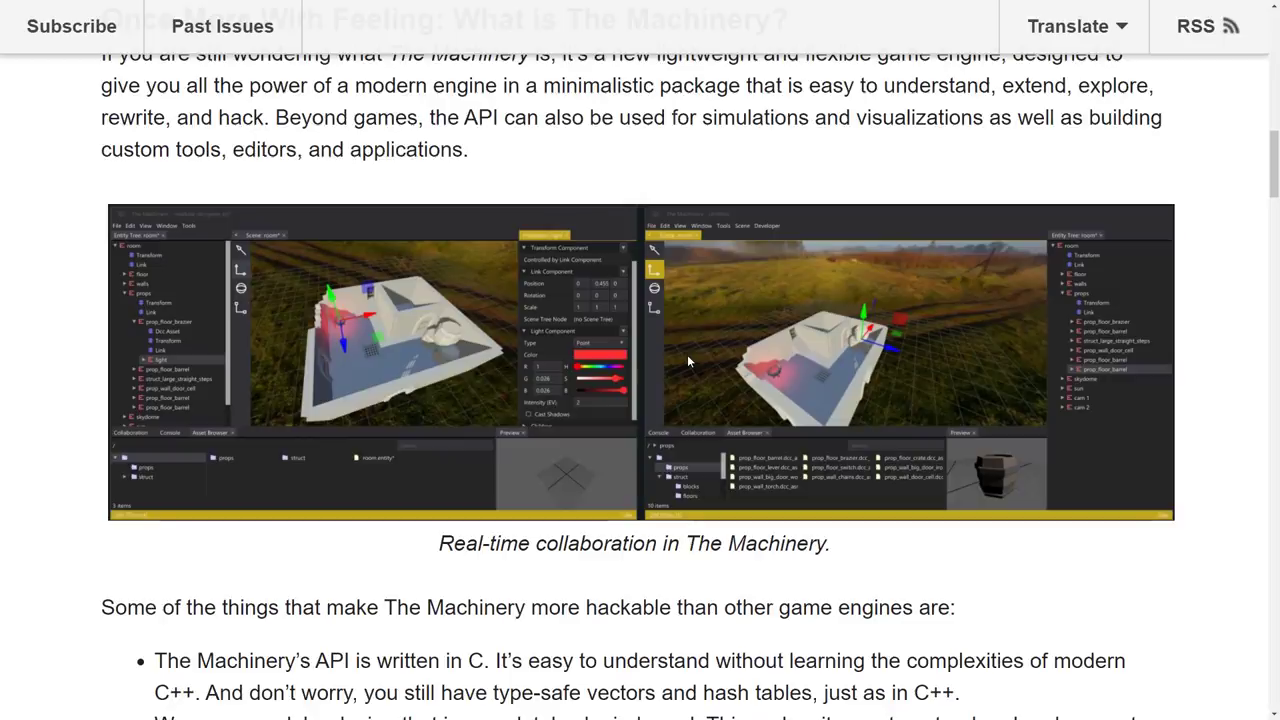
{"action": "scroll", "coordinate": [721, 345], "scroll_direction": "down", "scroll_amount": 3}
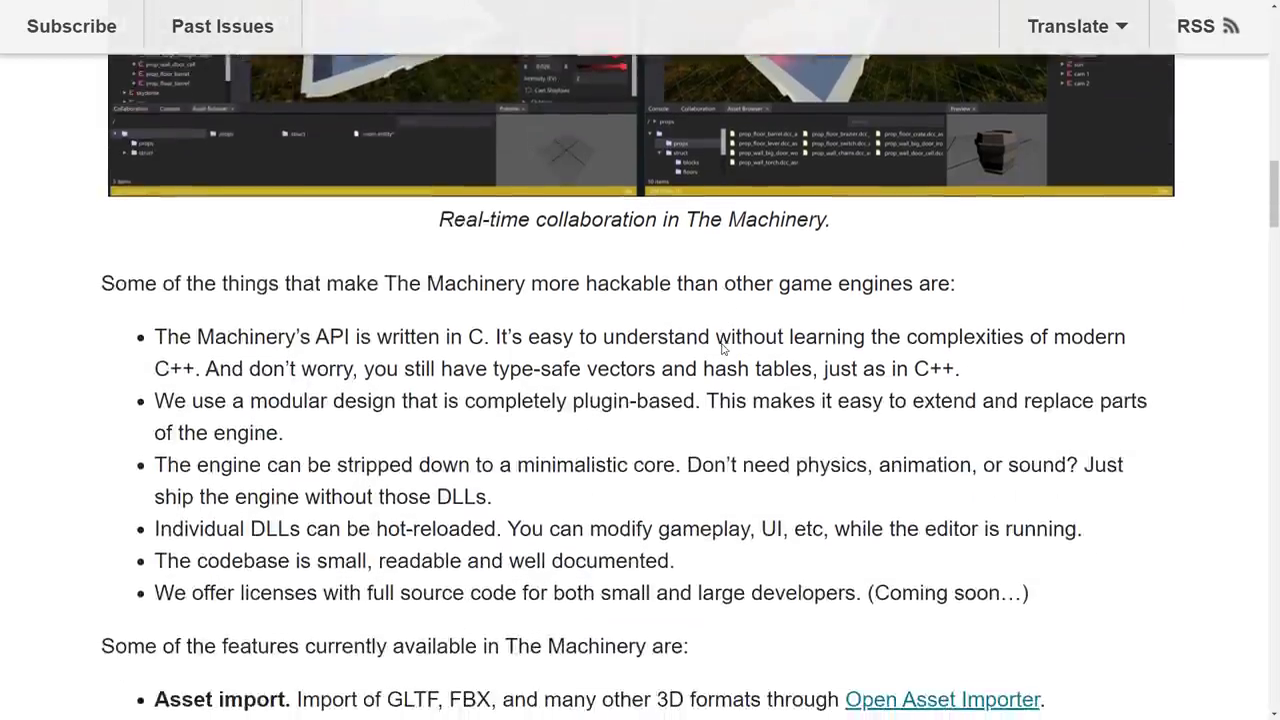
{"action": "scroll", "coordinate": [721, 345], "scroll_direction": "down", "scroll_amount": 1}
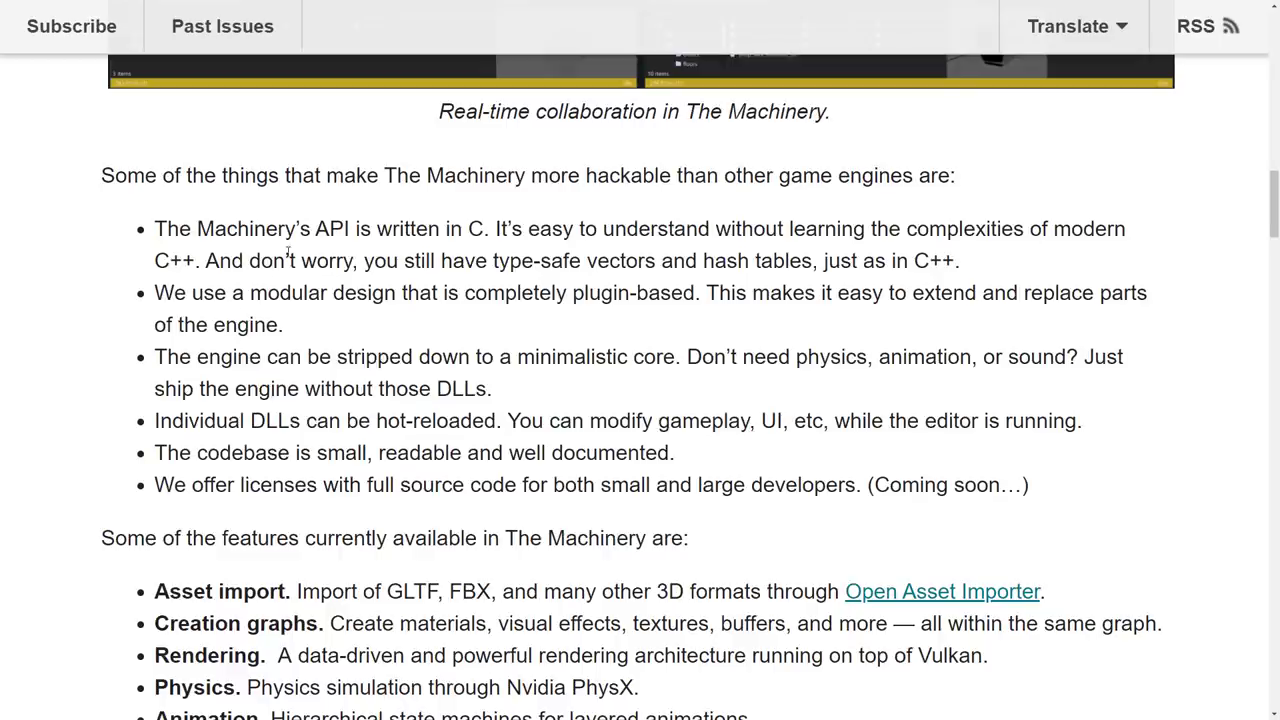
{"action": "scroll", "coordinate": [300, 250], "scroll_direction": "down", "scroll_amount": 1}
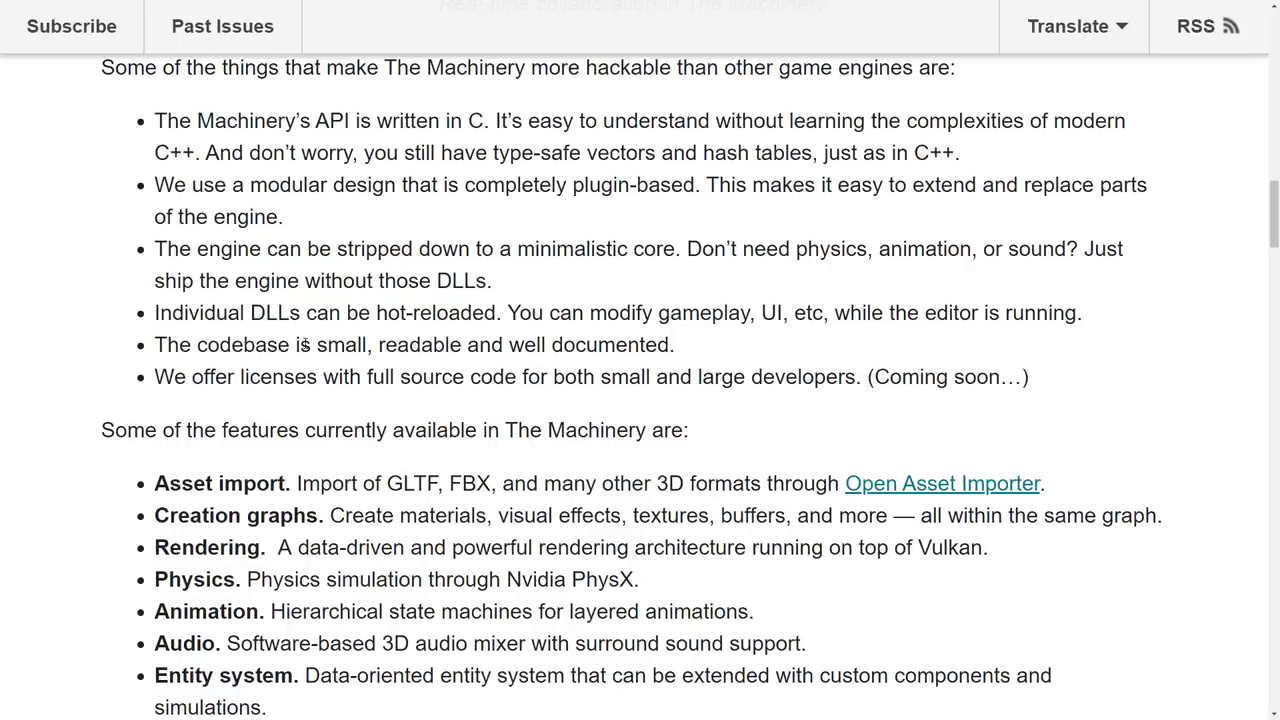
Step: Review the list of currently available engine features, from asset import and visual scripting to profiling and statistics
{"action": "scroll", "coordinate": [231, 362], "scroll_direction": "down", "scroll_amount": 2}
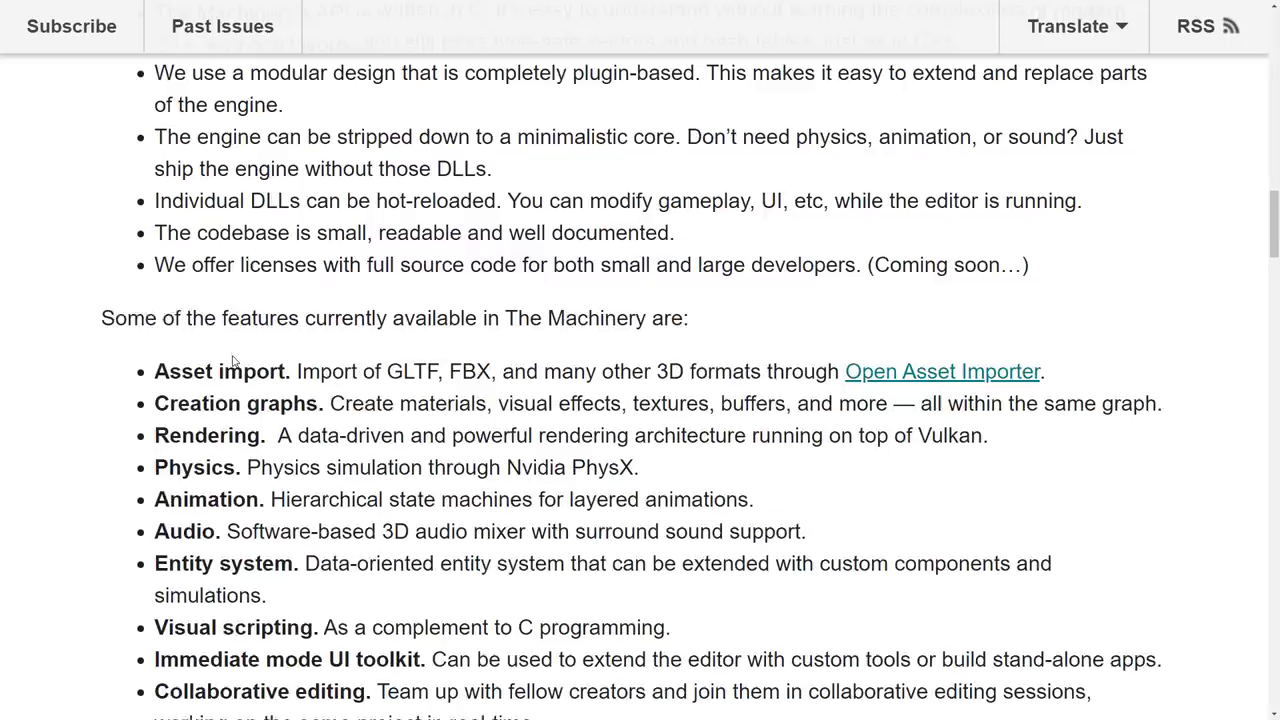
{"action": "scroll", "coordinate": [232, 356], "scroll_direction": "down", "scroll_amount": 2}
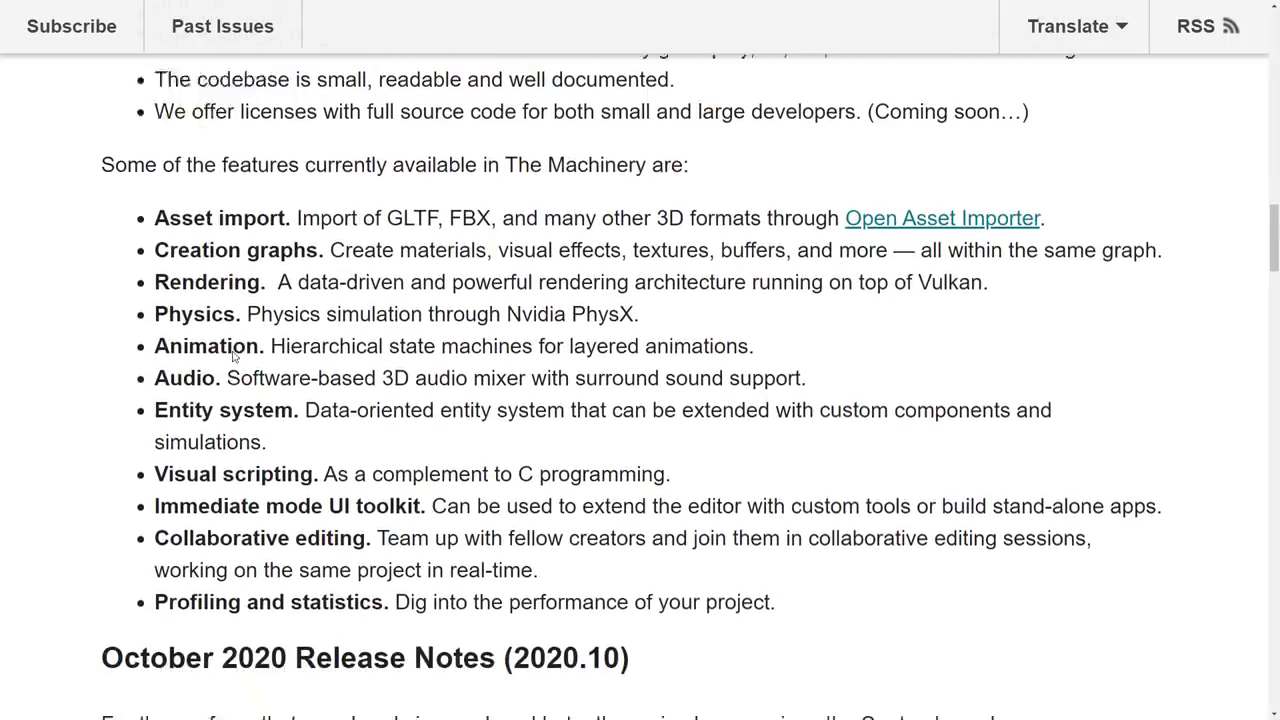
{"action": "scroll", "coordinate": [232, 354], "scroll_direction": "down", "scroll_amount": 2}
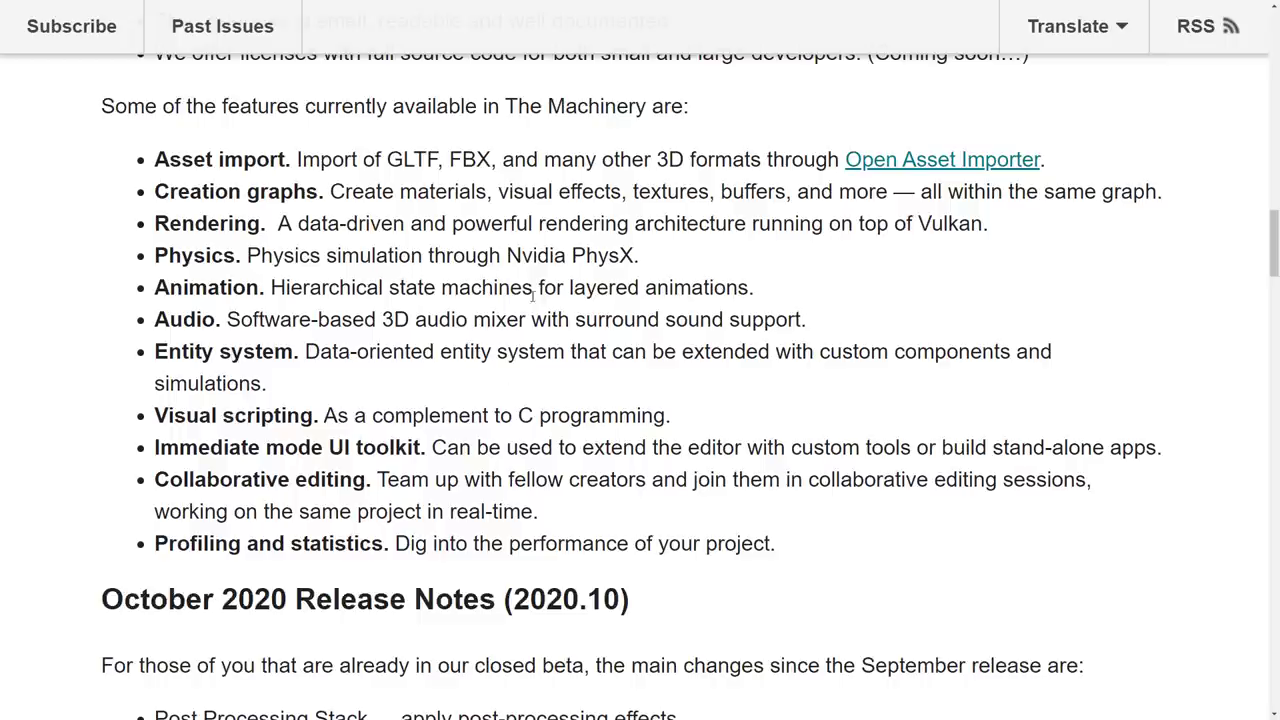
{"action": "scroll", "coordinate": [535, 292], "scroll_direction": "down", "scroll_amount": 2}
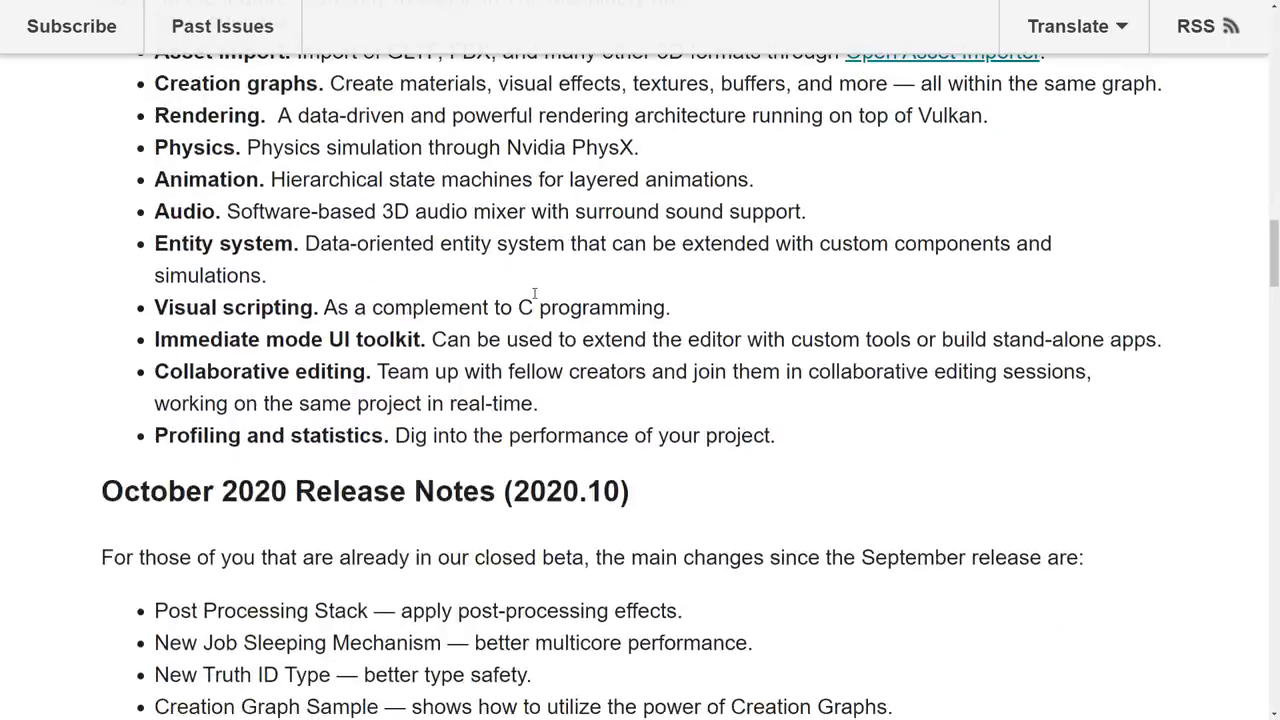
{"action": "scroll", "coordinate": [535, 294], "scroll_direction": "down", "scroll_amount": 2}
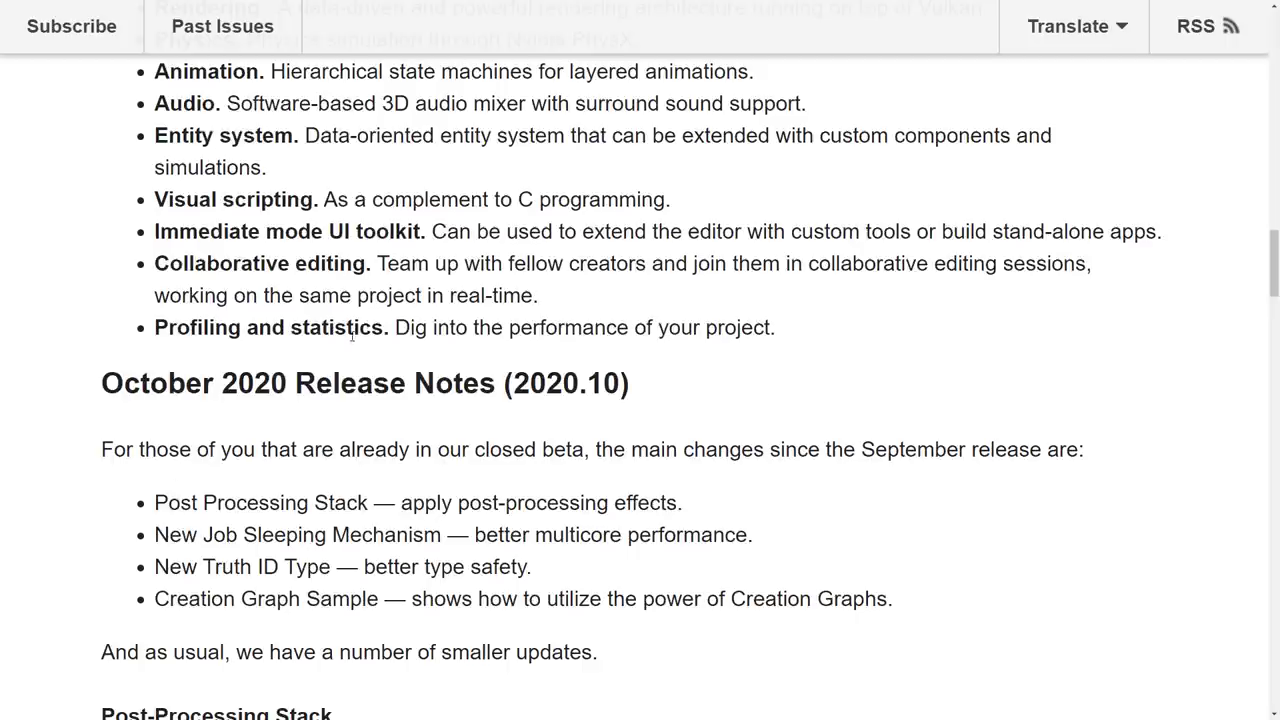
{"action": "left_click_drag", "start_coordinate": [224, 204], "coordinate": [322, 201]}
{"action": "left_click_drag", "start_coordinate": [411, 198], "coordinate": [516, 200]}
{"action": "left_click", "coordinate": [535, 192]}
{"action": "scroll", "coordinate": [398, 178], "scroll_direction": "up", "scroll_amount": 1}
{"action": "scroll", "coordinate": [195, 236], "scroll_direction": "down", "scroll_amount": 1}
{"action": "scroll", "coordinate": [383, 232], "scroll_direction": "down", "scroll_amount": 1}
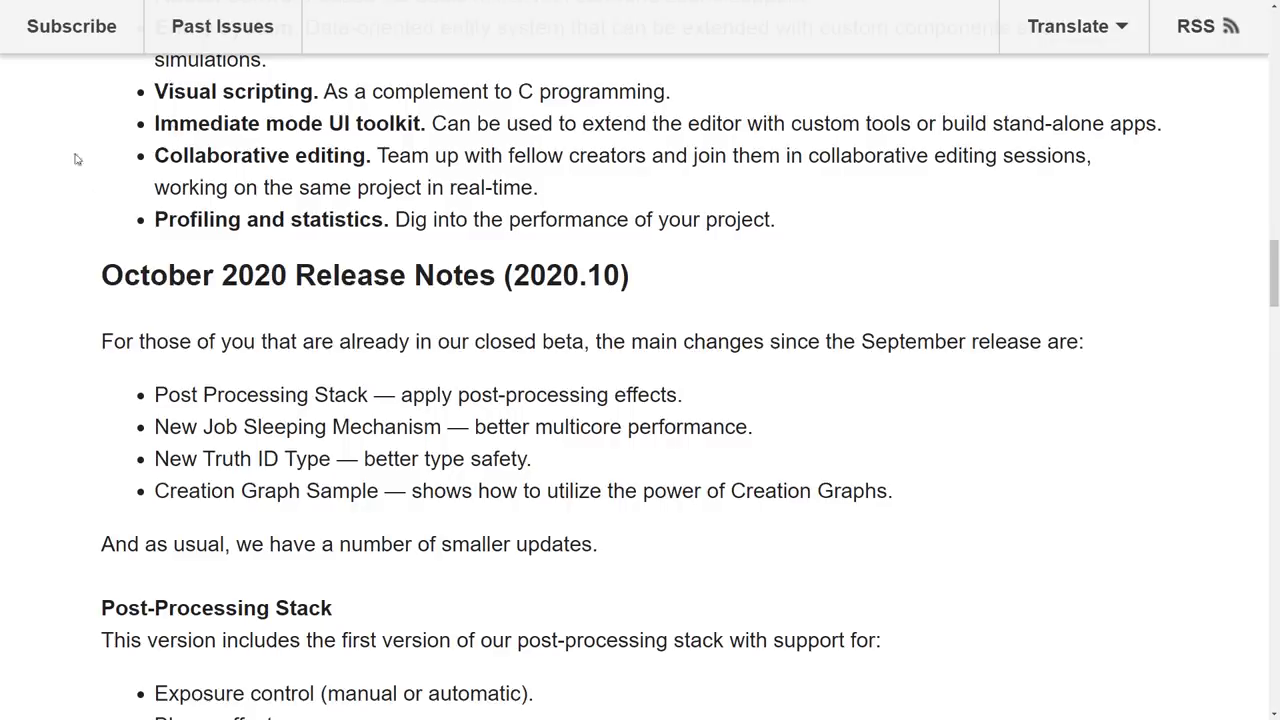
Step: Skim the October 2020 release notes and community showcase images down to the newsletter's footer
{"action": "scroll", "coordinate": [685, 308], "scroll_direction": "down", "scroll_amount": 2}
{"action": "scroll", "coordinate": [685, 308], "scroll_direction": "down", "scroll_amount": 10}
{"action": "scroll", "coordinate": [687, 292], "scroll_direction": "down", "scroll_amount": 12}
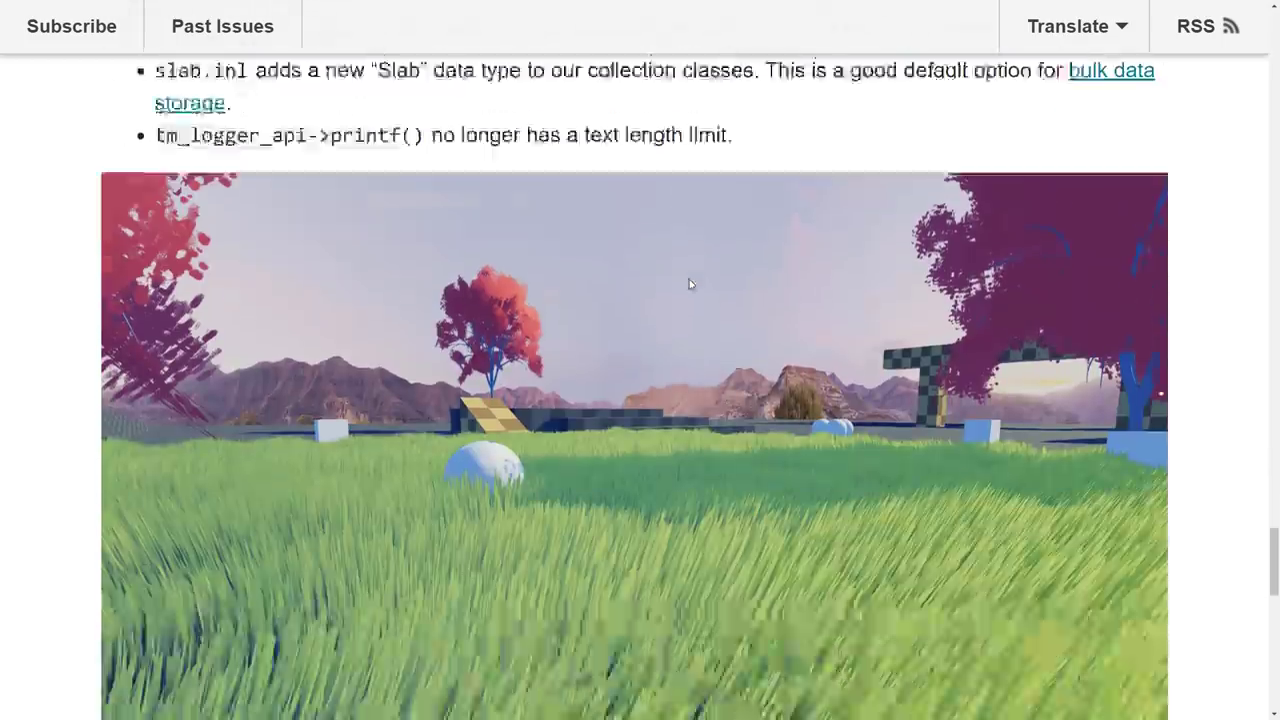
{"action": "scroll", "coordinate": [689, 284], "scroll_direction": "down", "scroll_amount": 10}
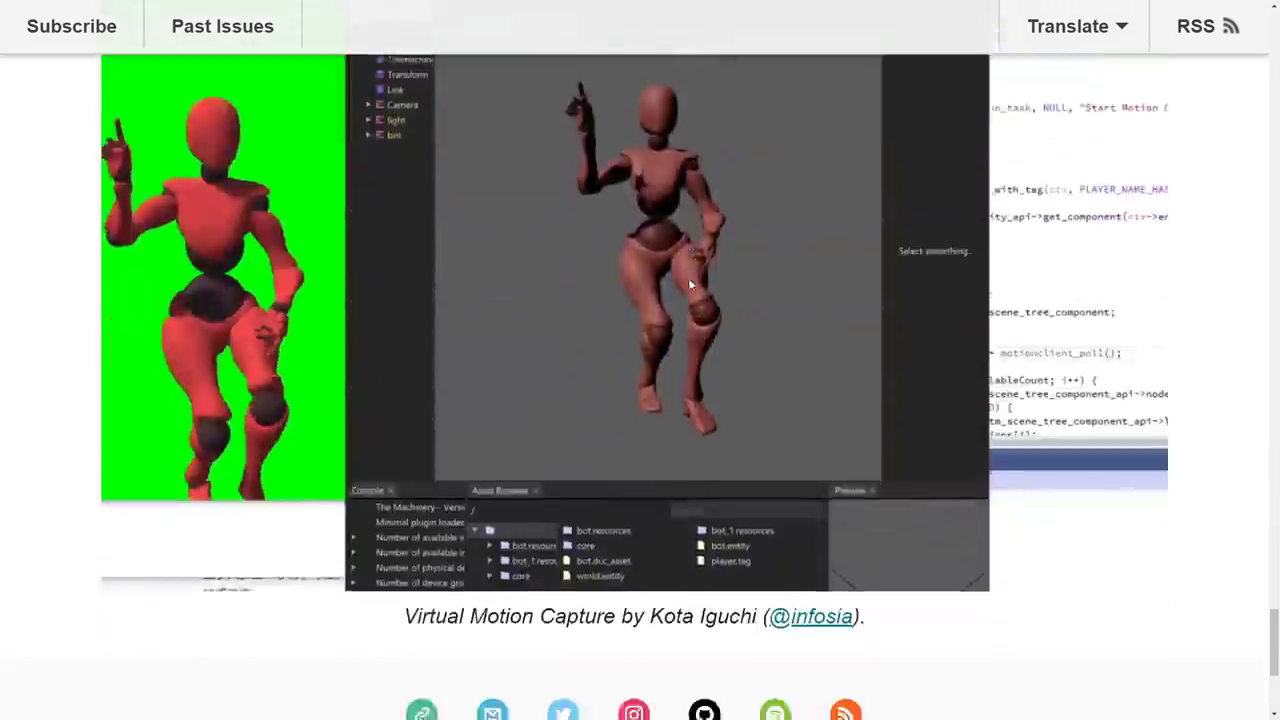
{"action": "scroll", "coordinate": [689, 284], "scroll_direction": "down", "scroll_amount": 4}
{"action": "scroll", "coordinate": [700, 272], "scroll_direction": "up", "scroll_amount": 3}
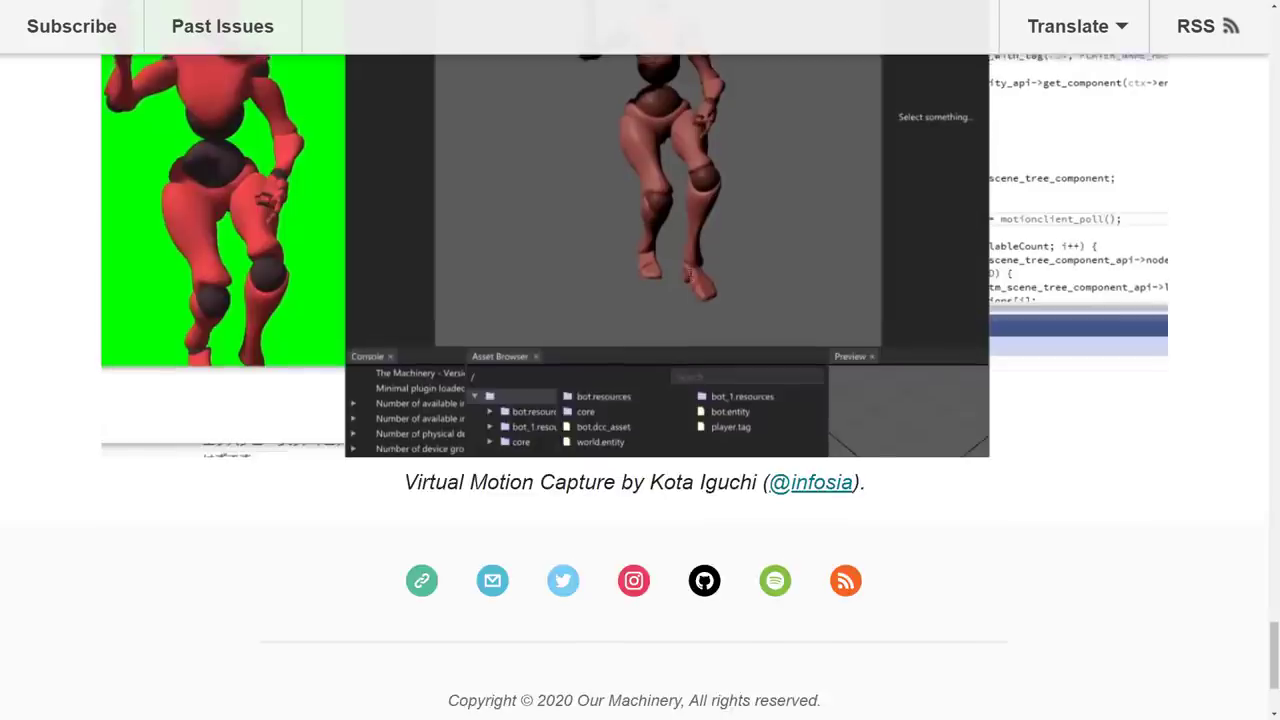
{"action": "scroll", "coordinate": [689, 270], "scroll_direction": "up", "scroll_amount": 20}
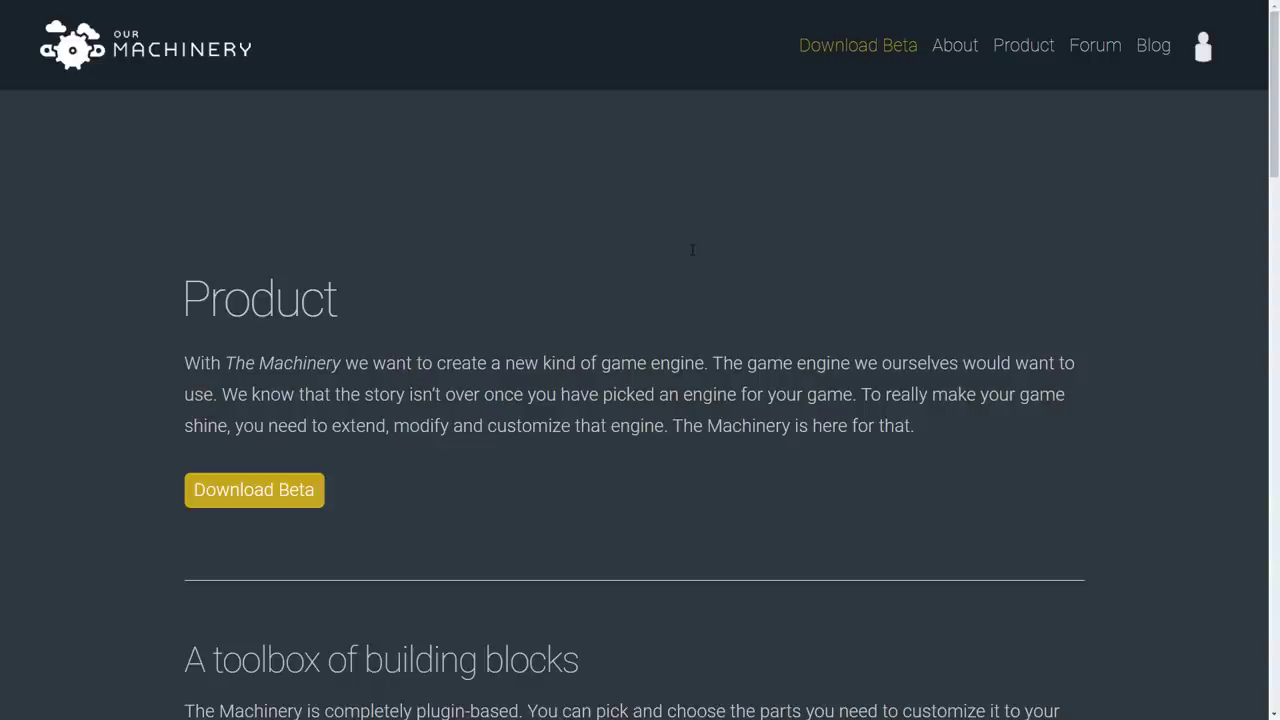
Step: Skim the Our Machinery Product page's sections on building blocks, performance and simplicity
{"action": "scroll", "coordinate": [717, 289], "scroll_direction": "down", "scroll_amount": 15}
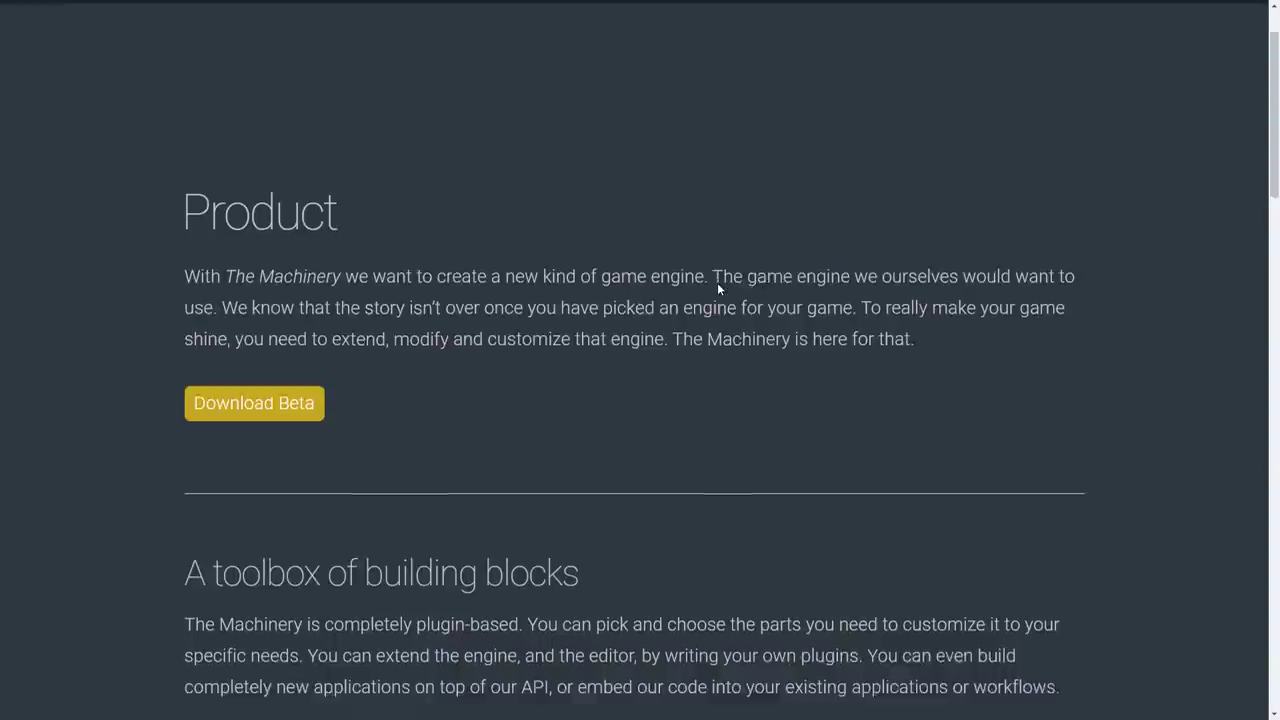
{"action": "scroll", "coordinate": [727, 226], "scroll_direction": "down", "scroll_amount": 6}
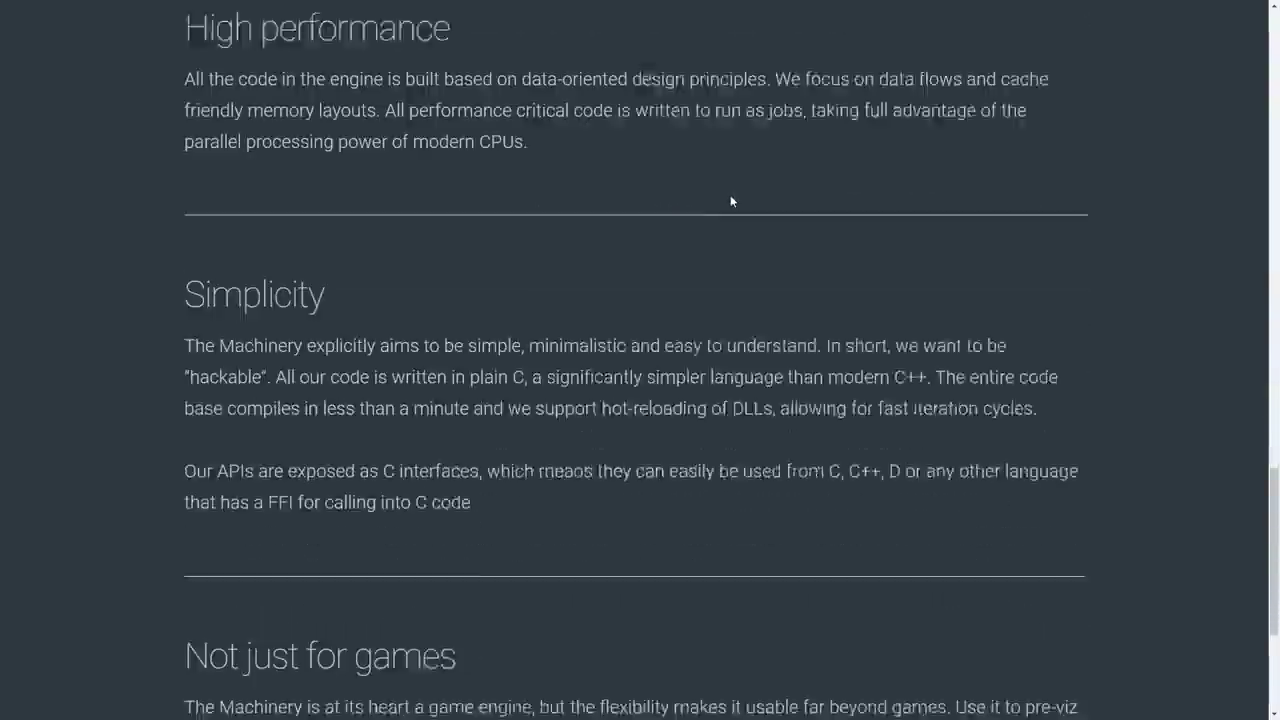
{"action": "scroll", "coordinate": [737, 200], "scroll_direction": "up", "scroll_amount": 20}
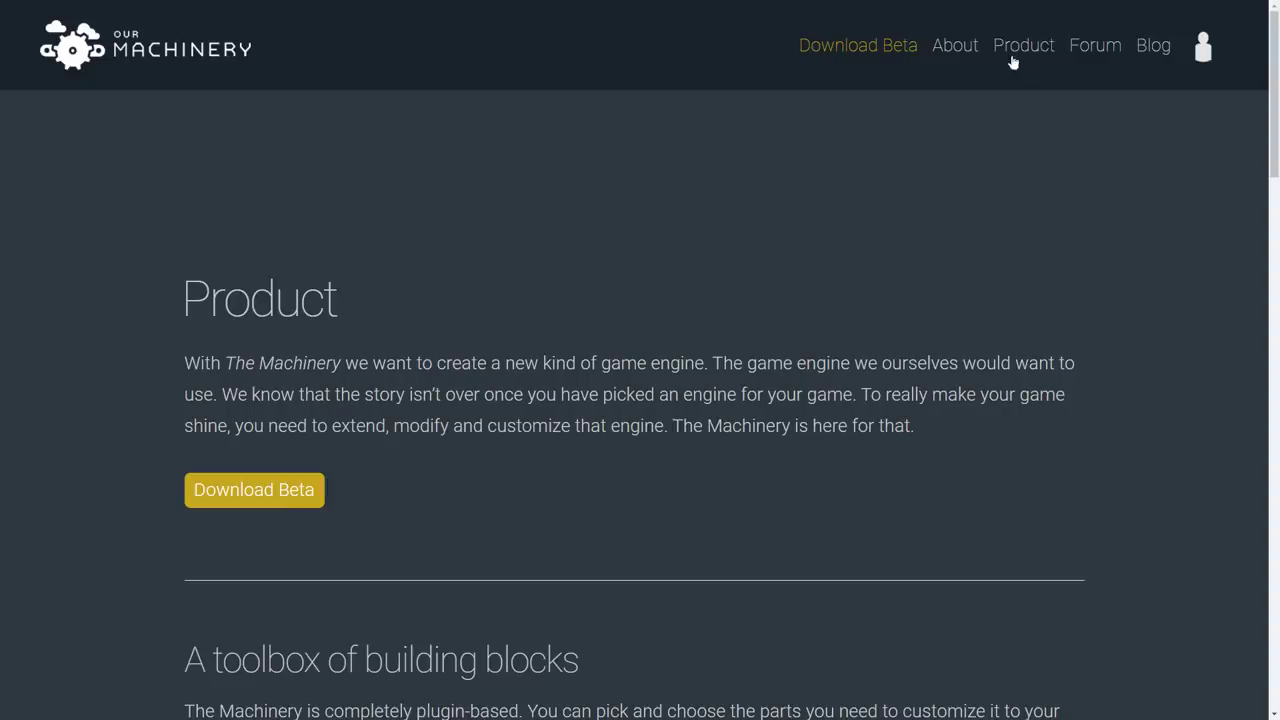
Step: Open the Our Machinery About page and highlight the Stingray and Bitsquid engine names in the team's previous work
{"action": "left_click", "coordinate": [970, 48]}
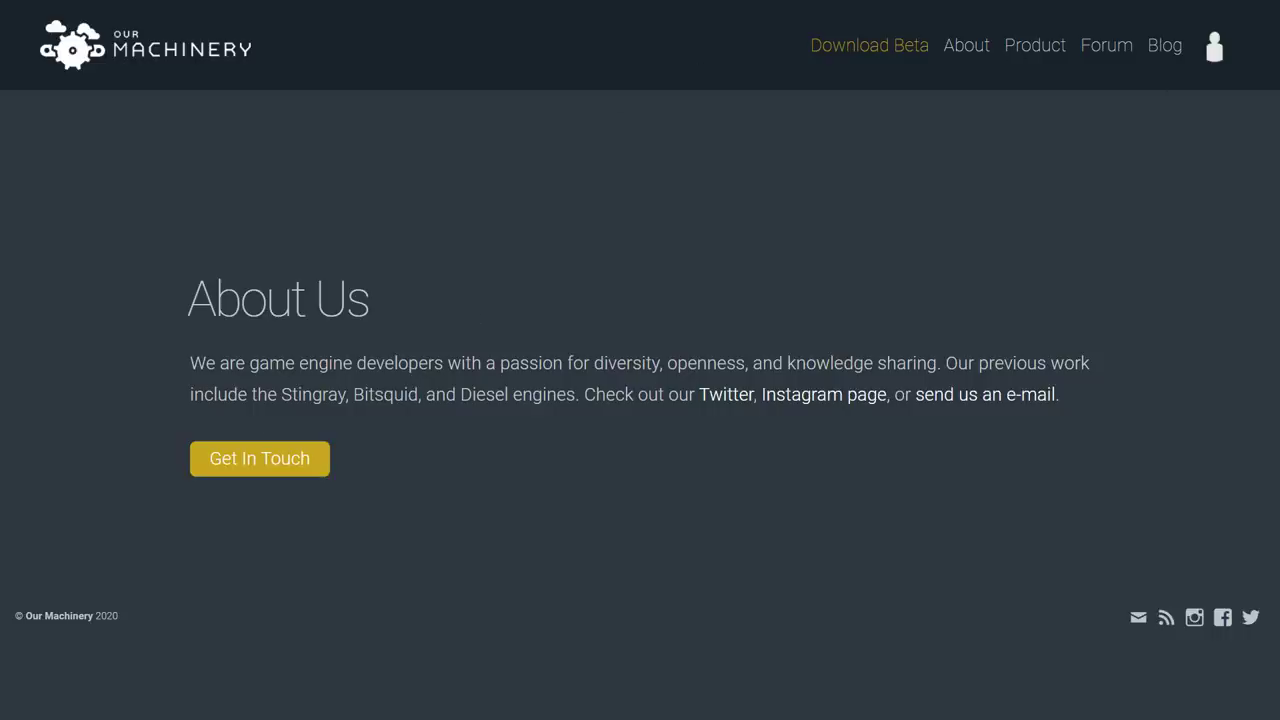
{"action": "double_click", "coordinate": [313, 394]}
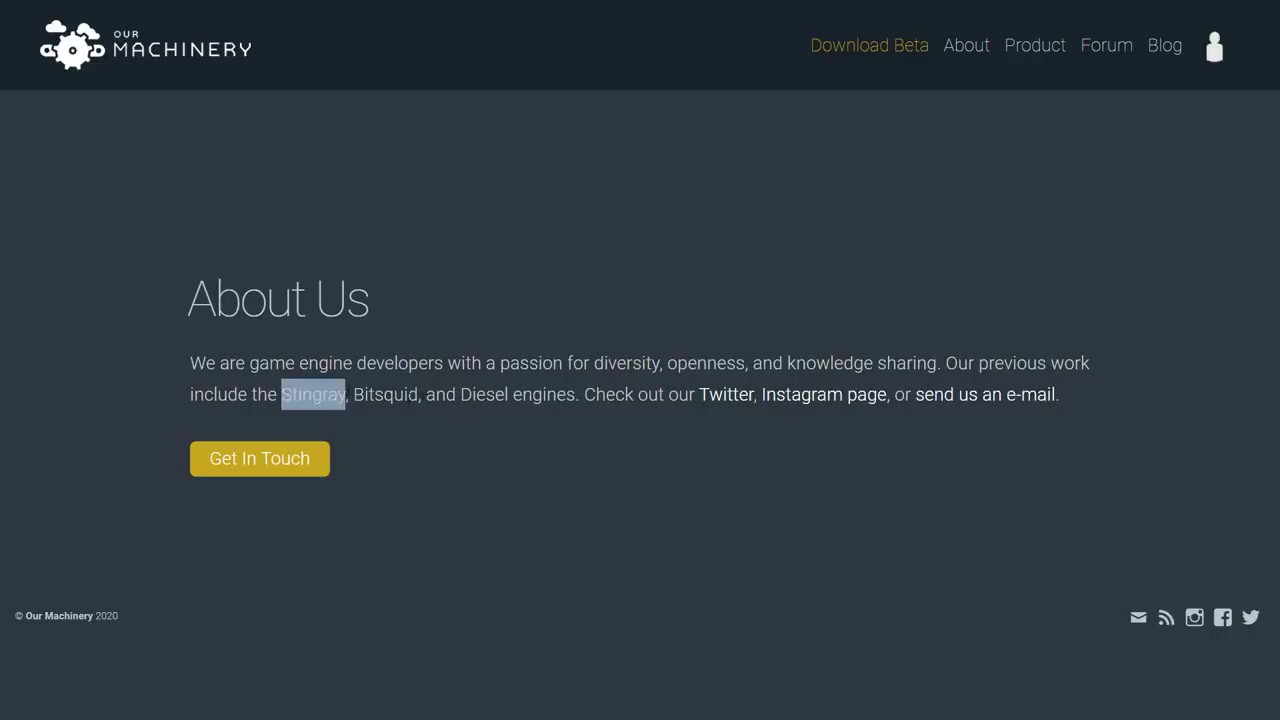
{"action": "double_click", "coordinate": [408, 395]}
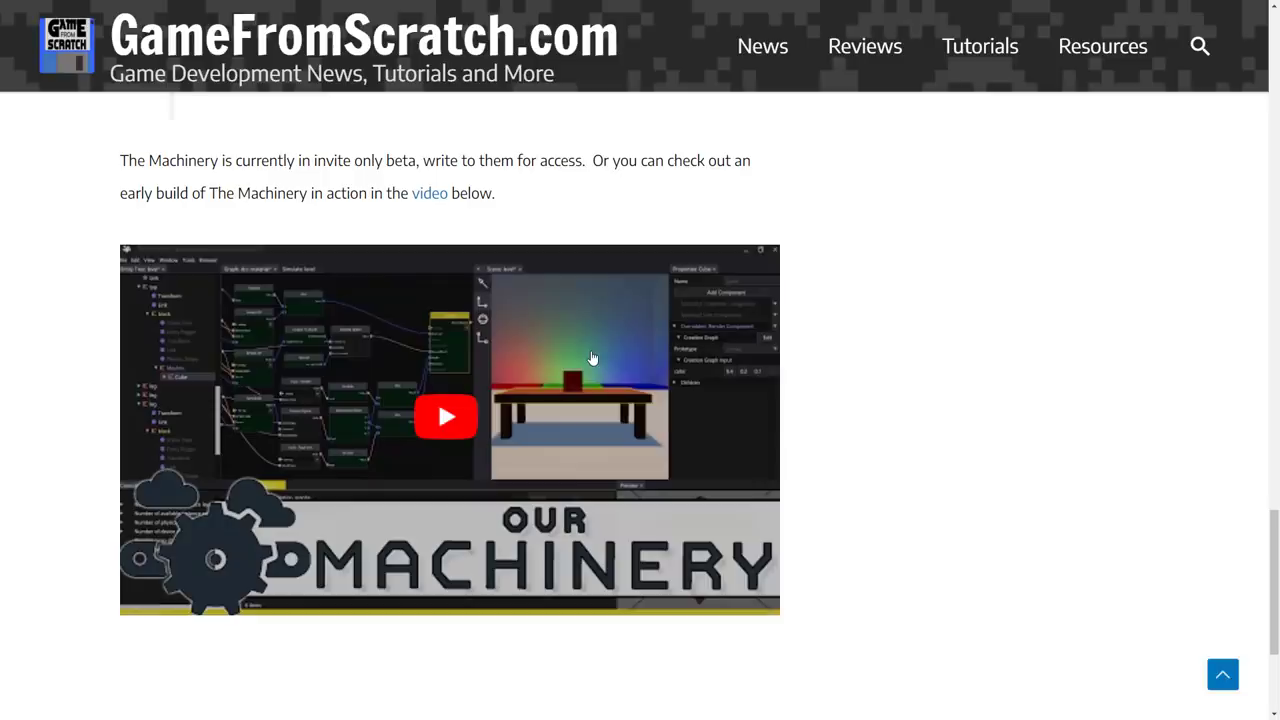
Step: Switch to the beta-2020.10 folder in File Explorer and launch the-machinery.exe from its bin folder
{"action": "key", "text": "alt+Tab"}
{"action": "key", "text": "alt+Tab"}
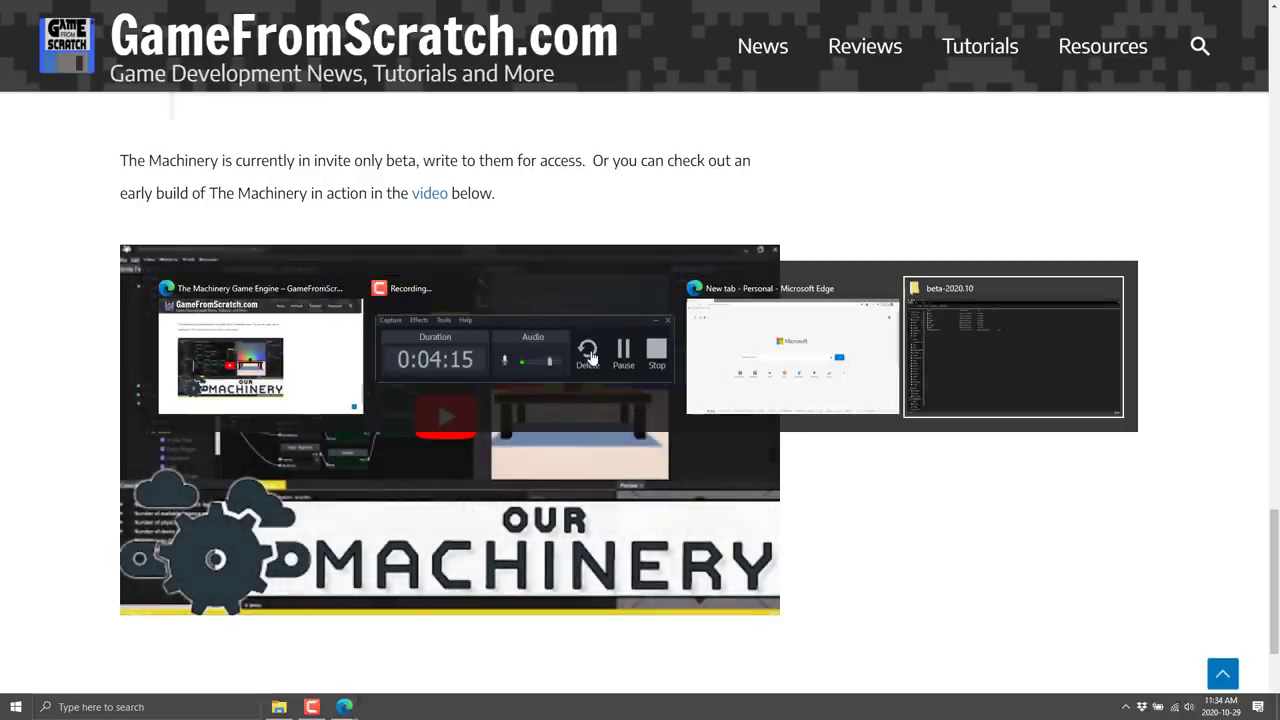
{"action": "key", "text": "alt+Tab"}
{"action": "key", "text": "alt+Tab"}
{"action": "key", "text": "alt+Tab"}
{"action": "key", "text": "alt+Tab"}
{"action": "key", "text": "alt+Tab"}
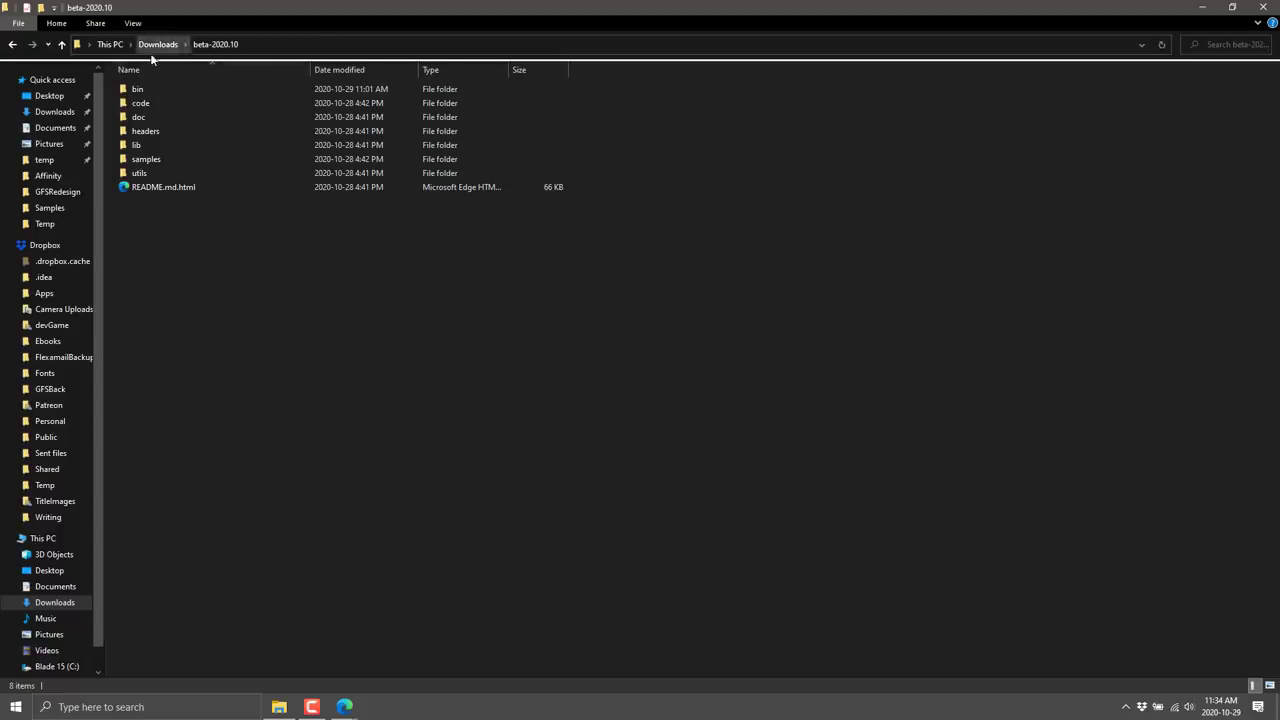
{"action": "double_click", "coordinate": [149, 92]}
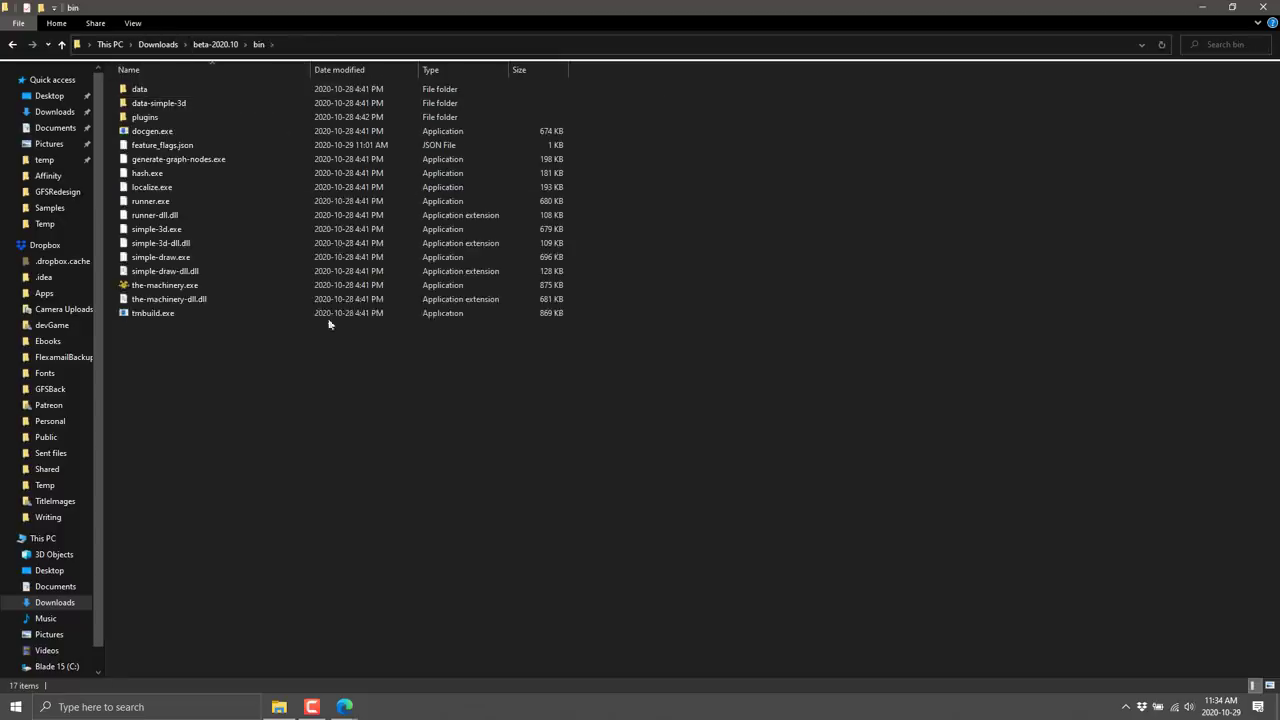
{"action": "double_click", "coordinate": [166, 287]}
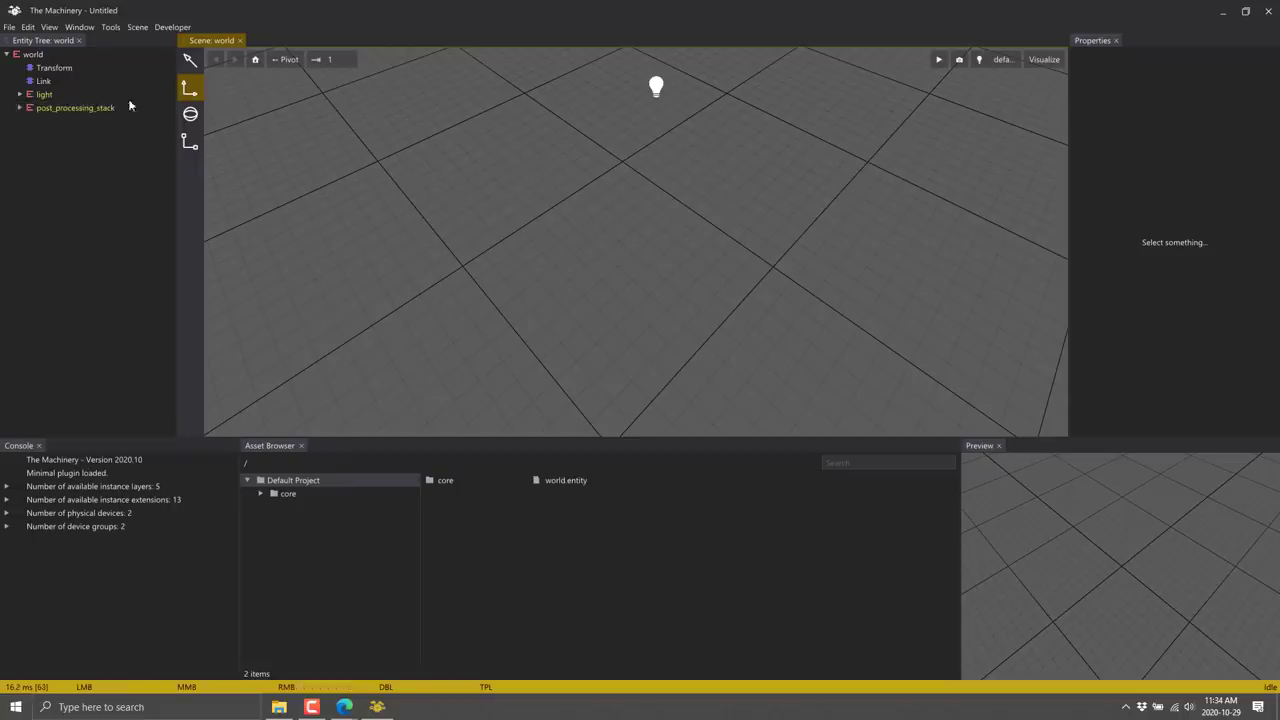
Step: Try the editor interface in Swedish and in Gibberish
{"action": "left_click", "coordinate": [110, 28]}
{"action": "mouse_move", "coordinate": [130, 43]}
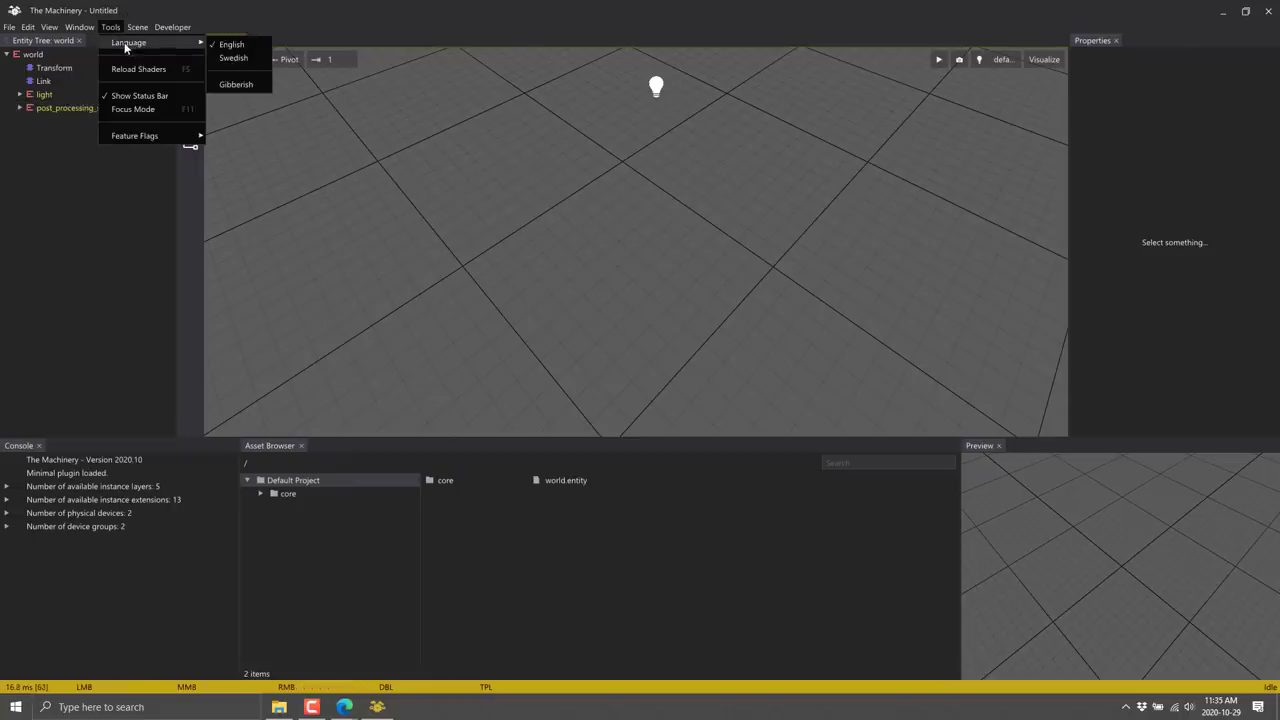
{"action": "left_click", "coordinate": [236, 58]}
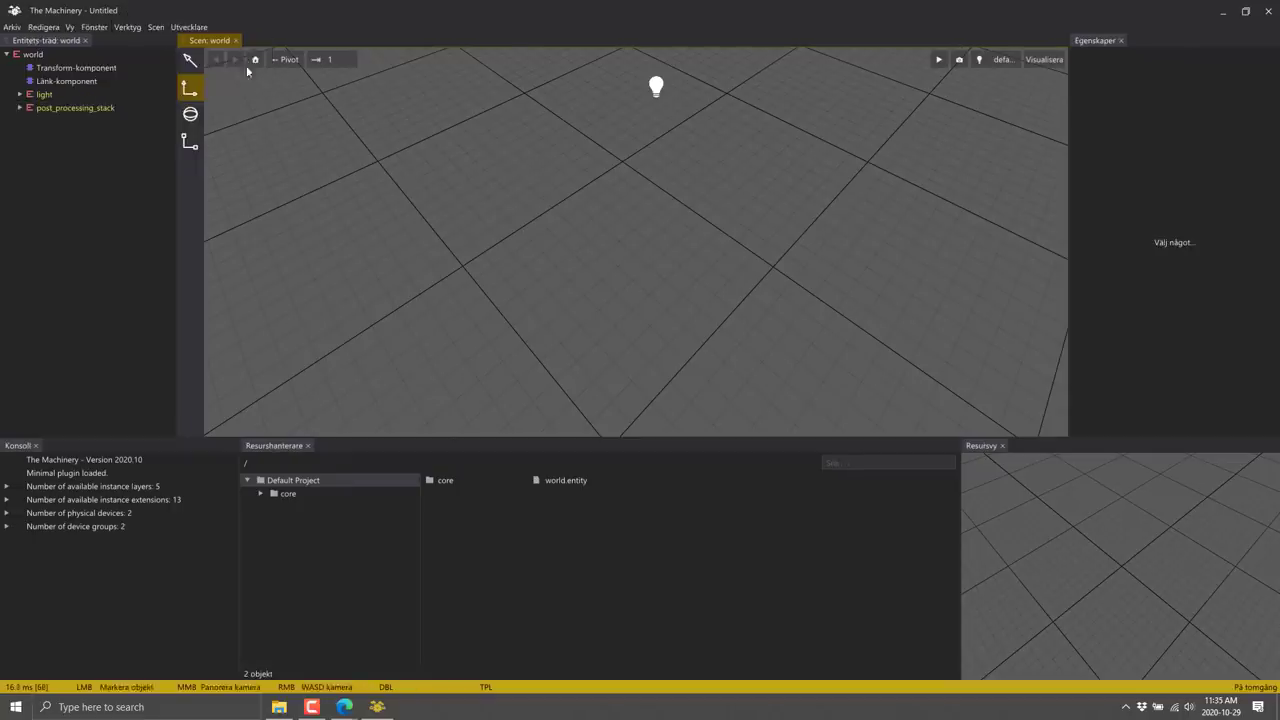
{"action": "left_click", "coordinate": [127, 27]}
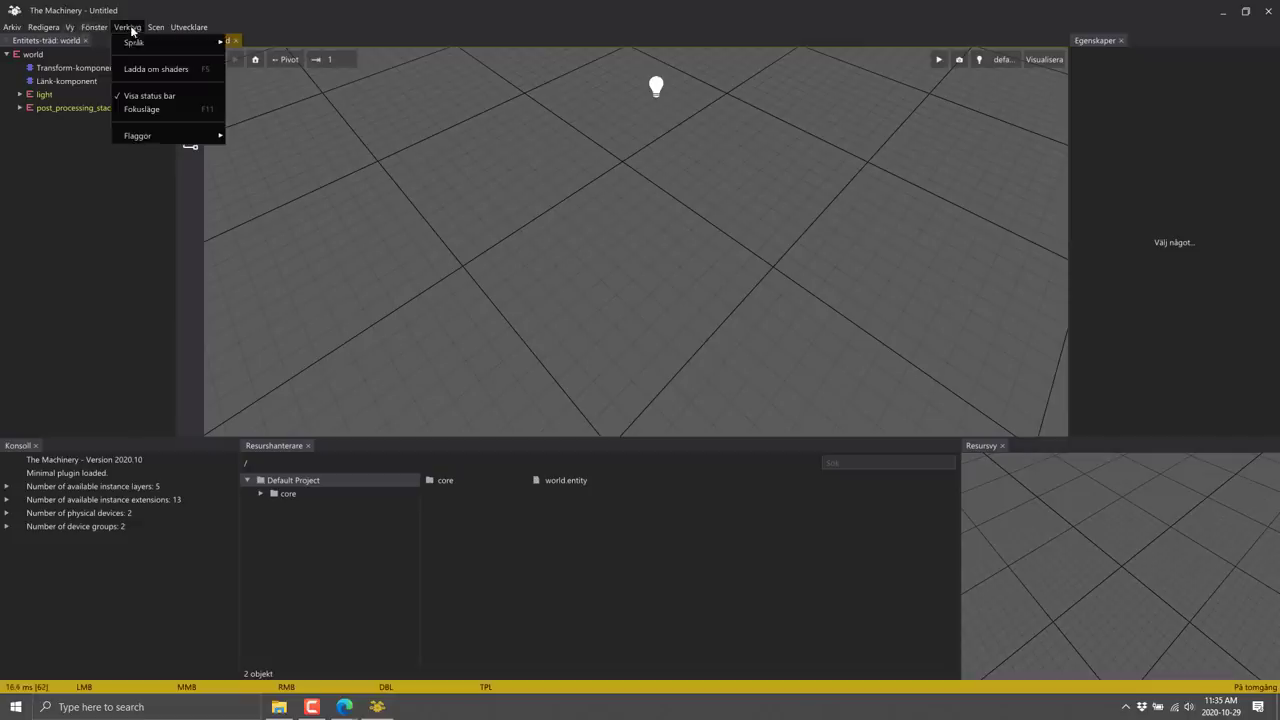
{"action": "mouse_move", "coordinate": [135, 43]}
{"action": "left_click", "coordinate": [256, 85]}
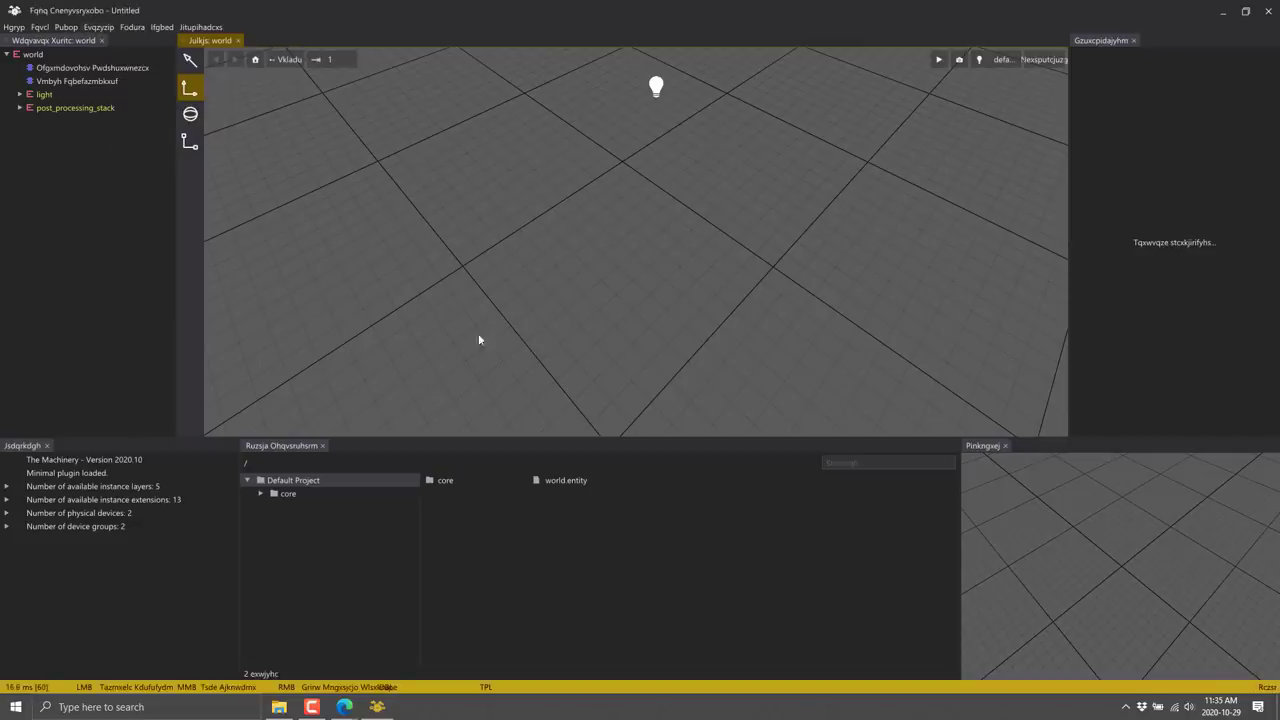
Step: Restore the editor's interface language to English
{"action": "left_click", "coordinate": [139, 31]}
{"action": "mouse_move", "coordinate": [150, 42]}
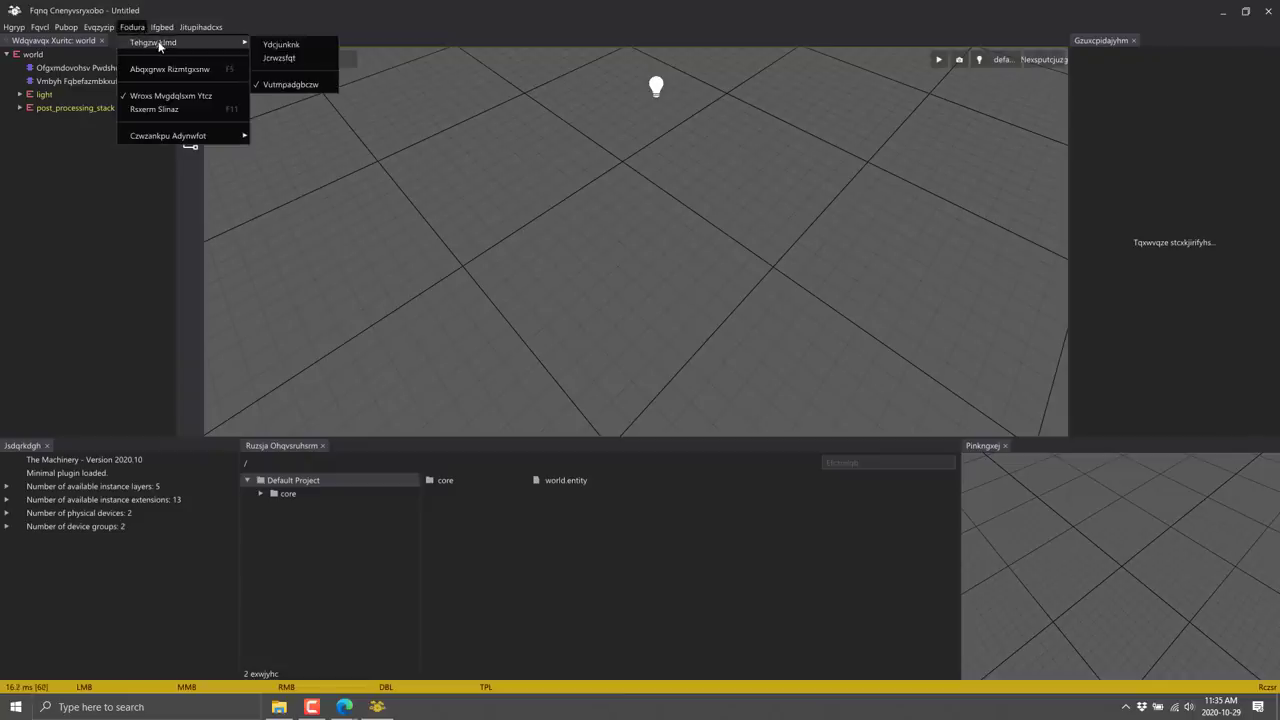
{"action": "left_click", "coordinate": [272, 42]}
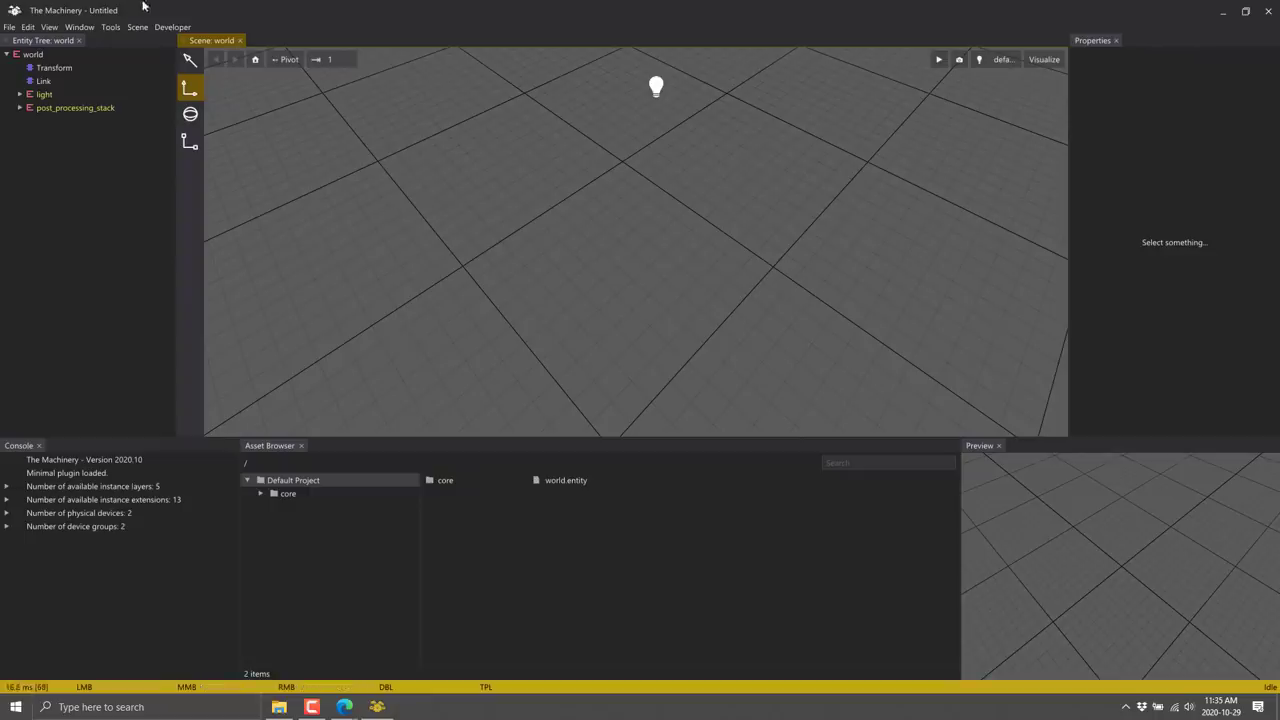
Step: Try the default light theme on the editor and restore the default dark theme
{"action": "left_click", "coordinate": [106, 28]}
{"action": "mouse_move", "coordinate": [80, 27]}
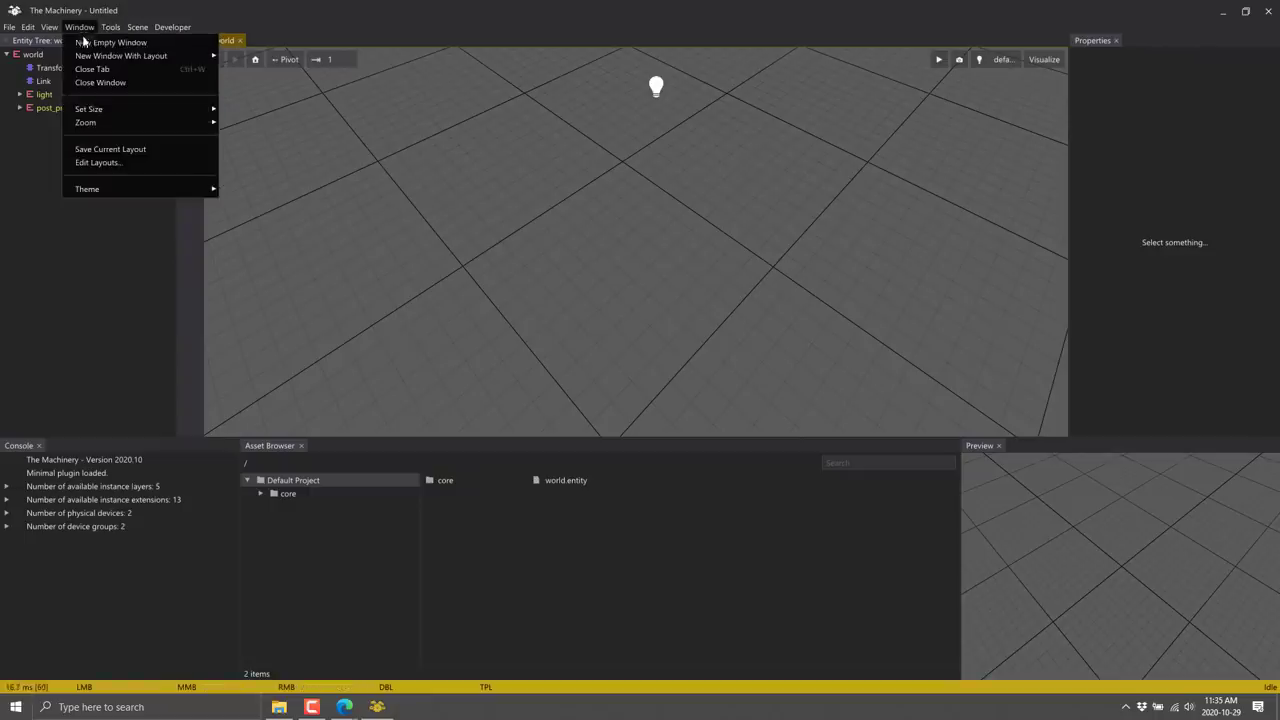
{"action": "mouse_move", "coordinate": [160, 192]}
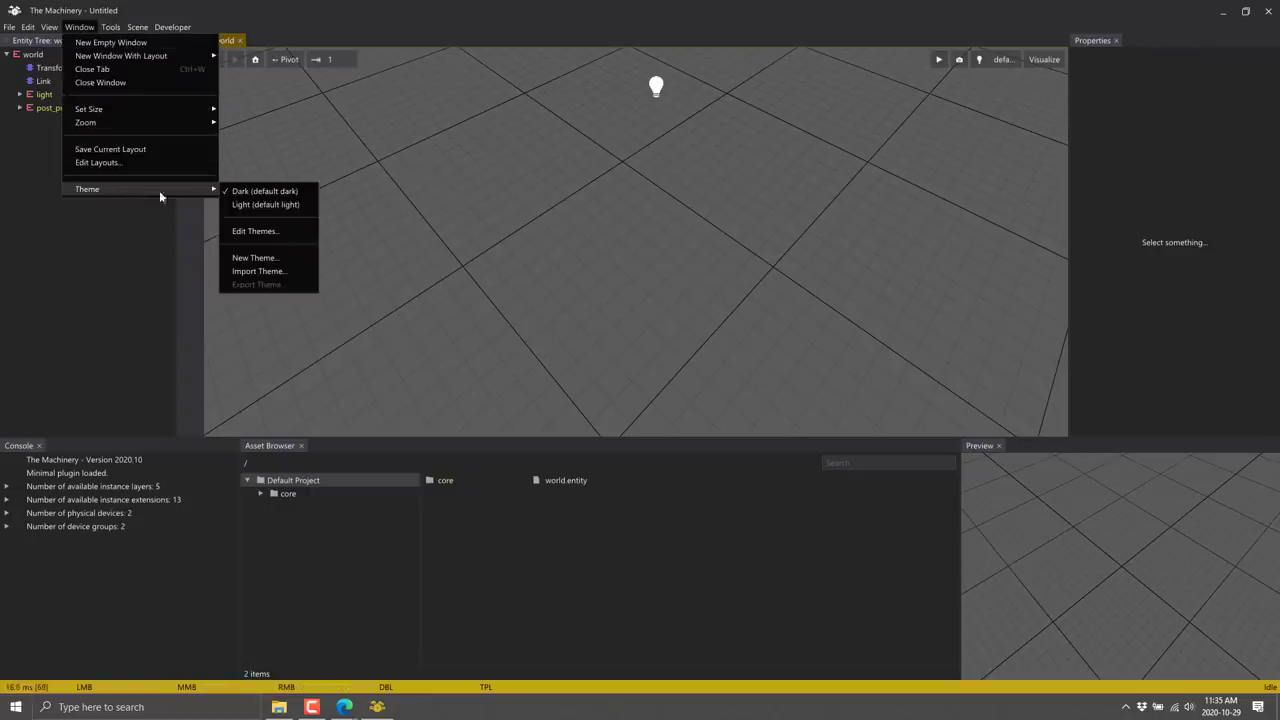
{"action": "left_click", "coordinate": [264, 205]}
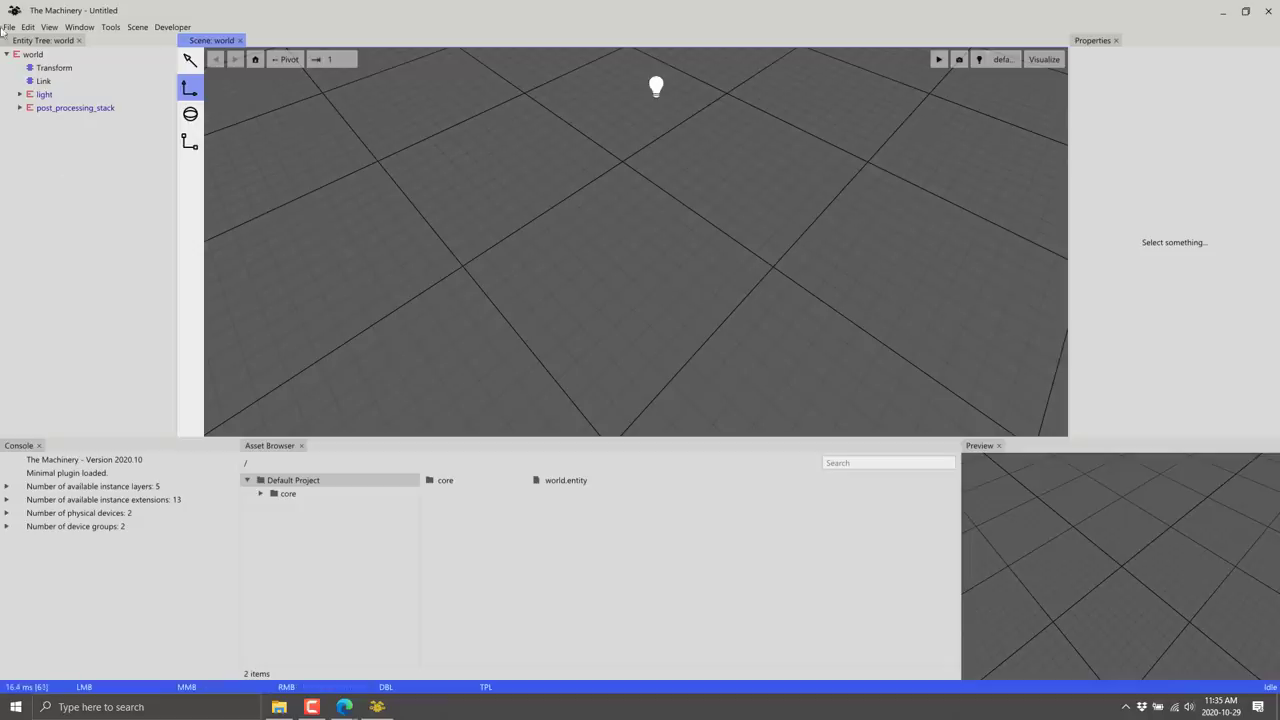
{"action": "left_click", "coordinate": [80, 27]}
{"action": "mouse_move", "coordinate": [143, 190]}
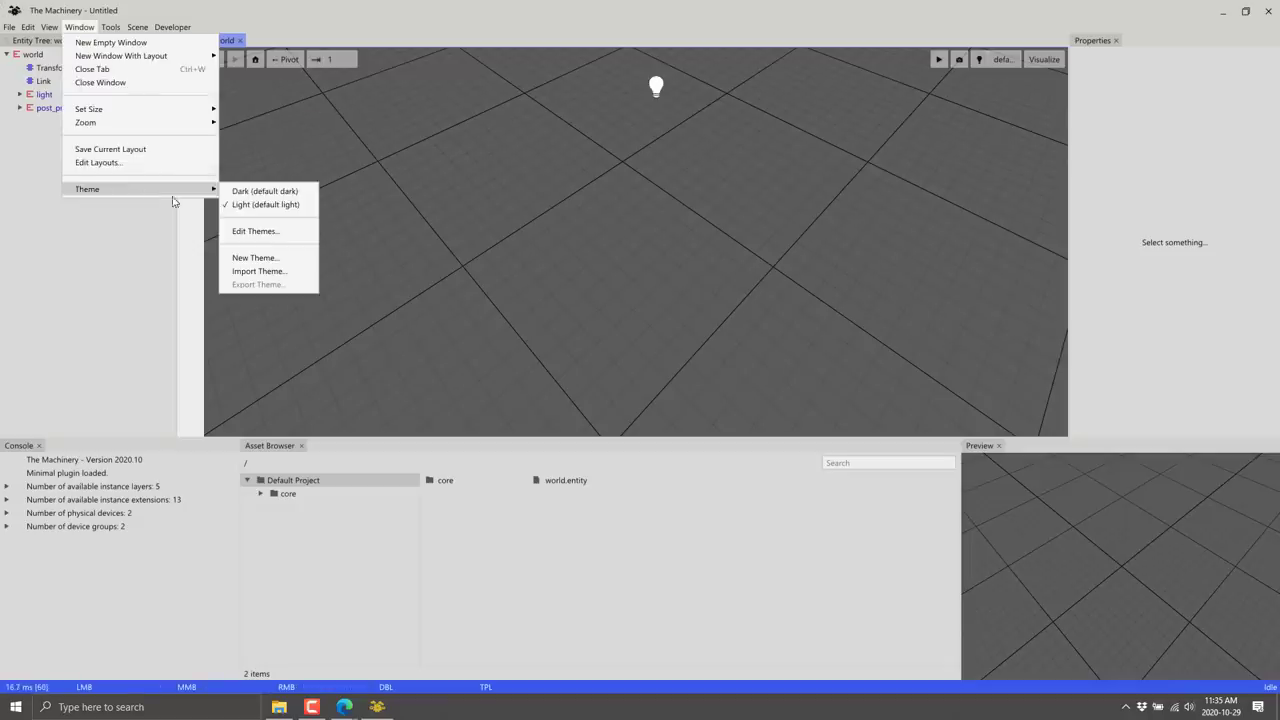
{"action": "left_click", "coordinate": [264, 191]}
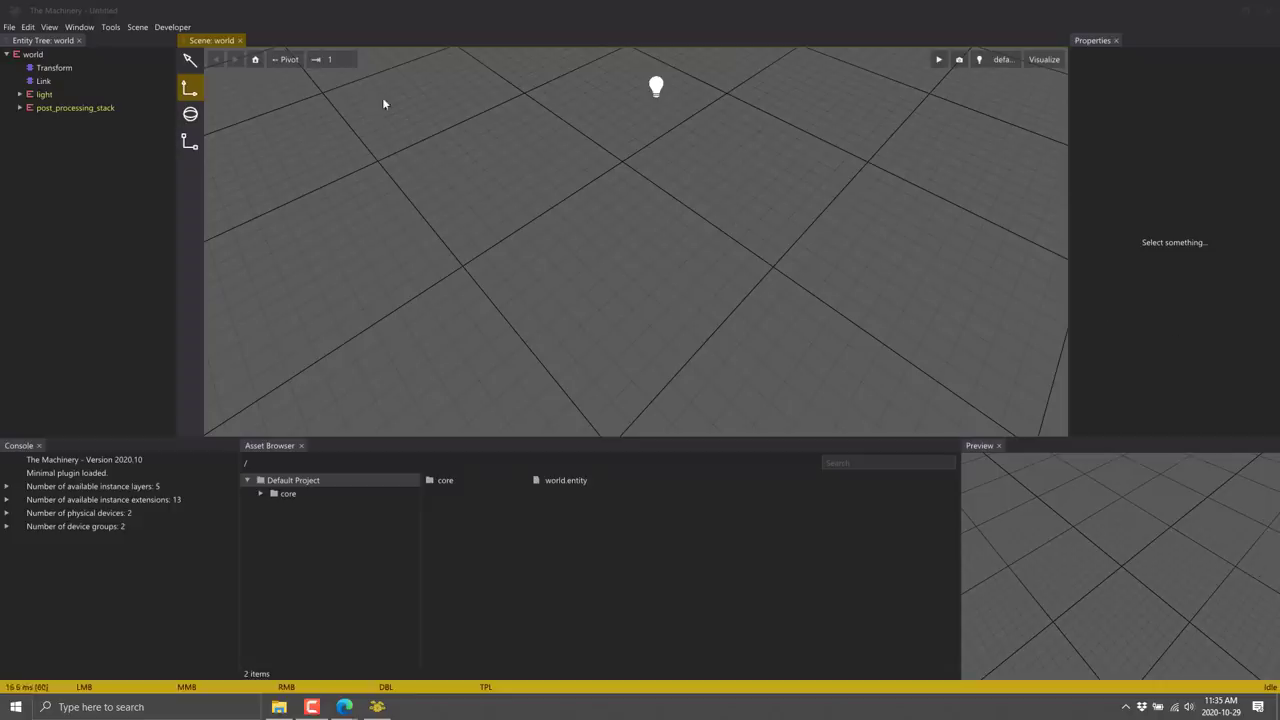
Step: Examine the engine versions and sample projects offered in the Download view, and close it
{"action": "left_click", "coordinate": [55, 31]}
{"action": "left_click", "coordinate": [52, 29]}
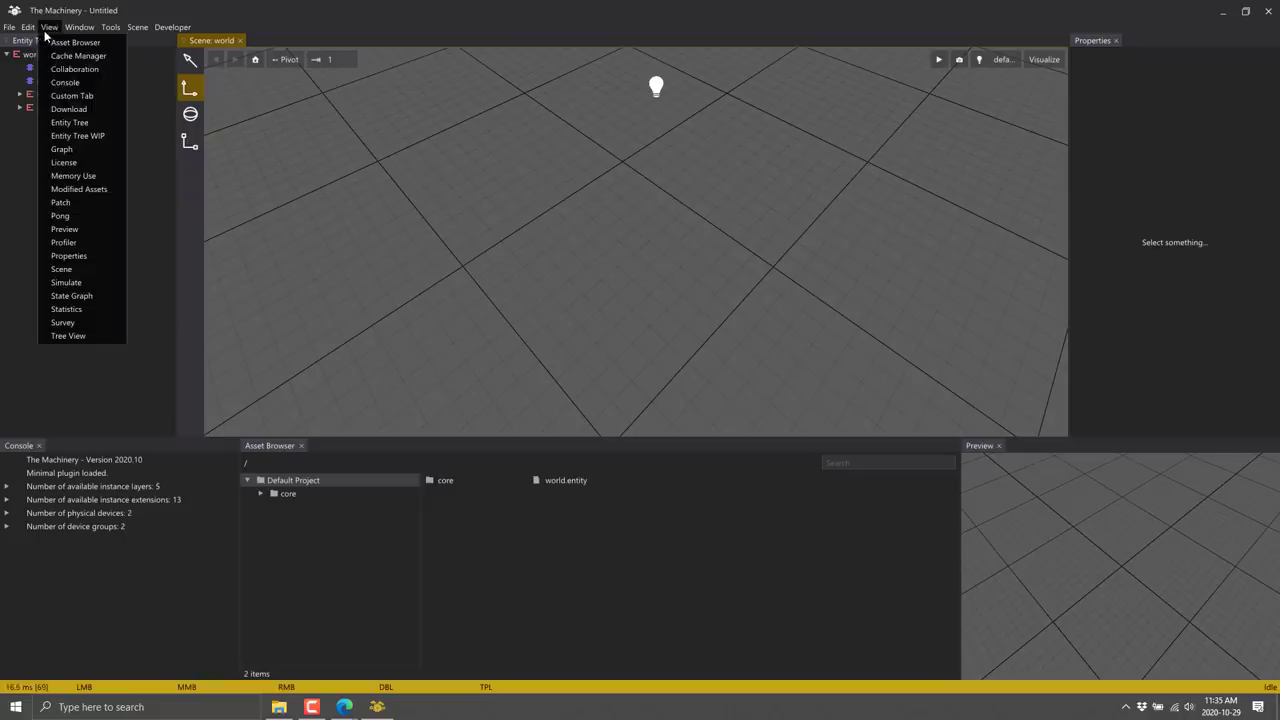
{"action": "left_click", "coordinate": [68, 110]}
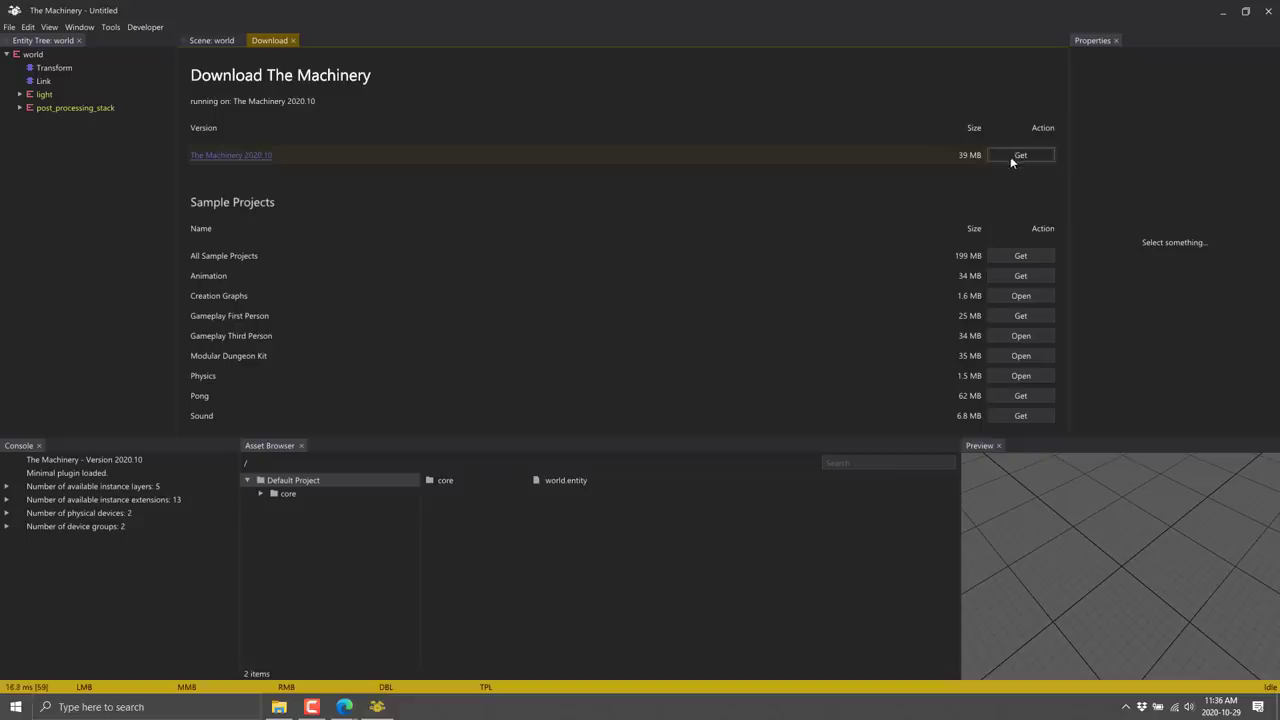
{"action": "left_click", "coordinate": [231, 158]}
{"action": "left_click", "coordinate": [294, 41]}
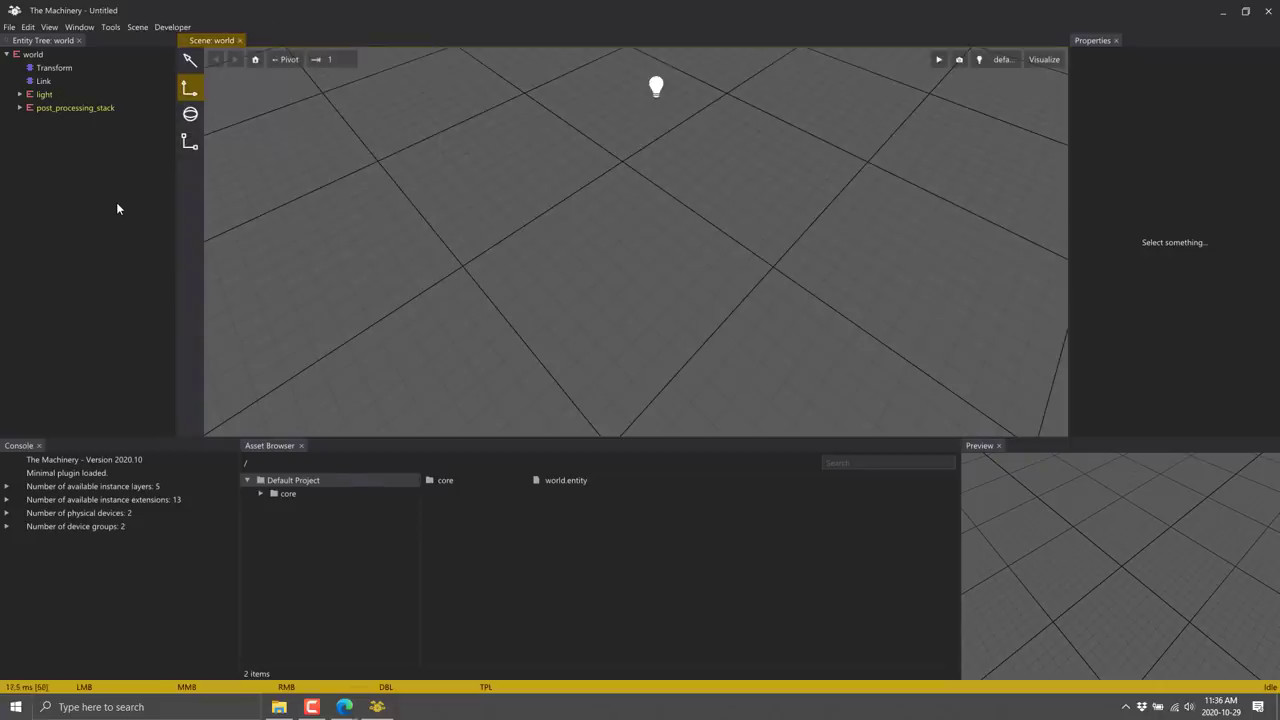
Step: Open the recent project gameplay-third-person.the_machinery_db
{"action": "left_click", "coordinate": [12, 27]}
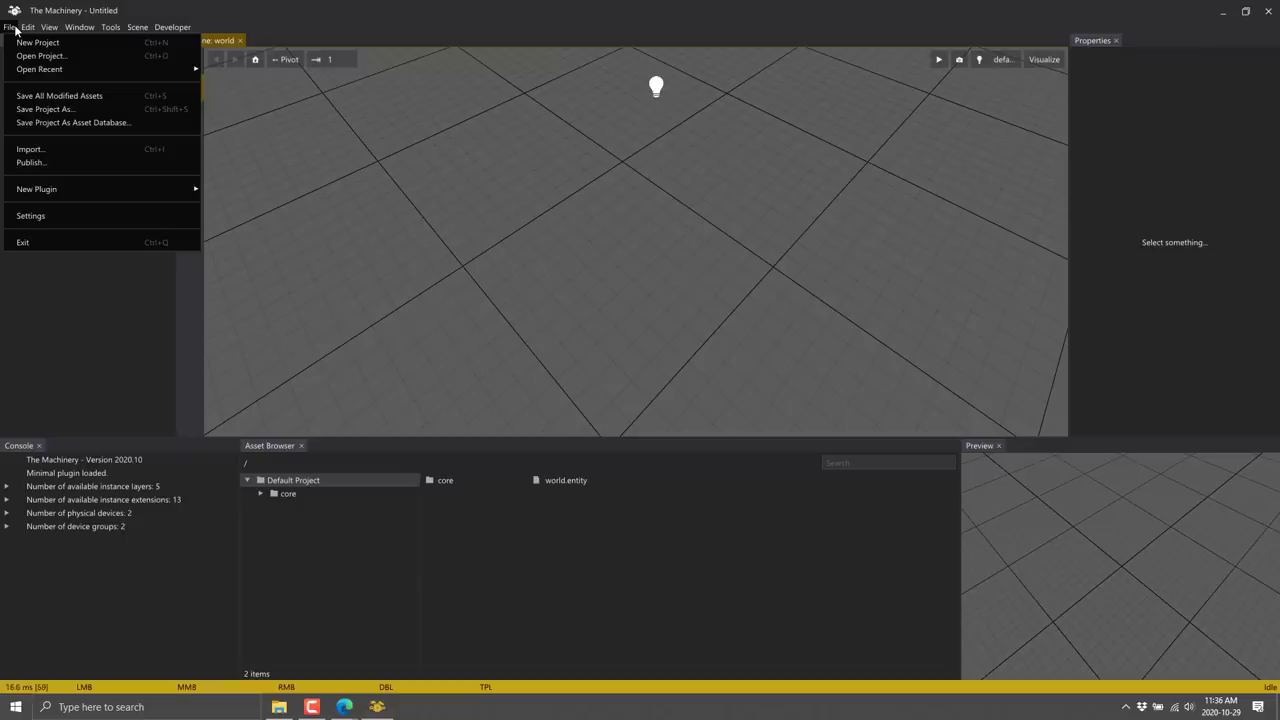
{"action": "mouse_move", "coordinate": [36, 69]}
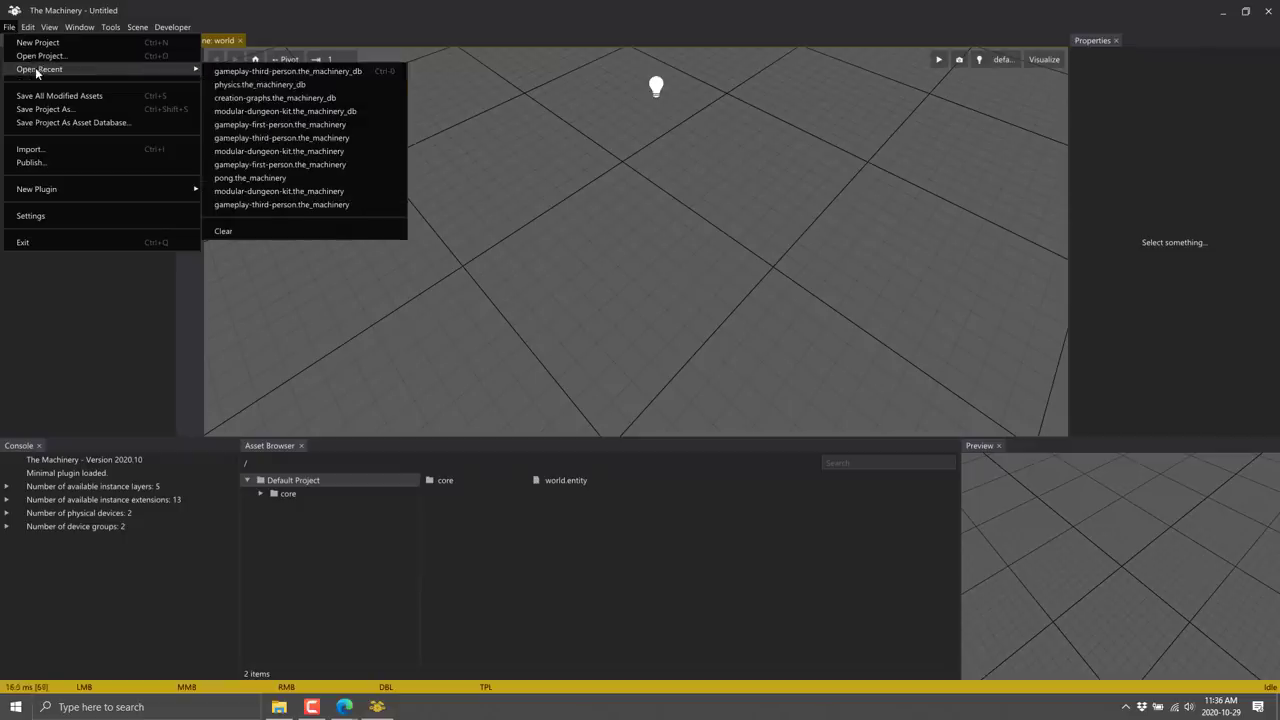
{"action": "left_click", "coordinate": [290, 74]}
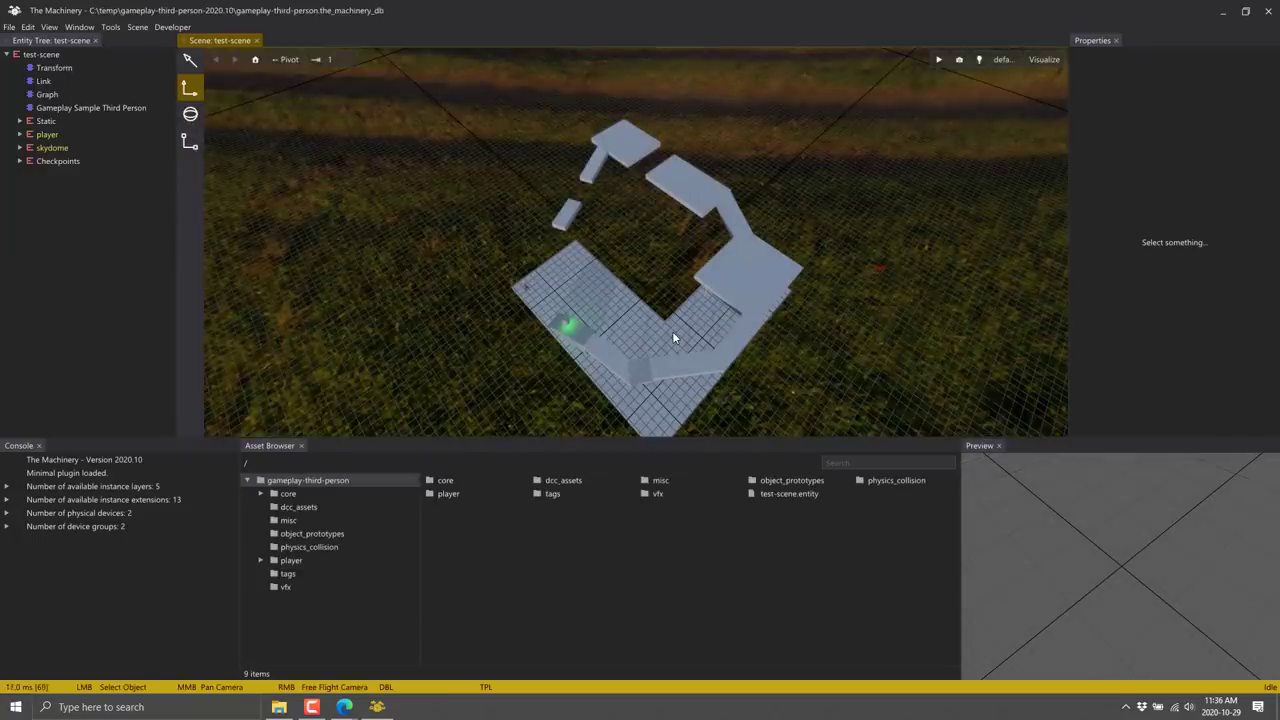
Step: Select the player entity to view its properties, and open test-scene.entity from the project's root folder
{"action": "left_click_drag", "start_coordinate": [608, 289], "coordinate": [340, 150], "text": "alt"}
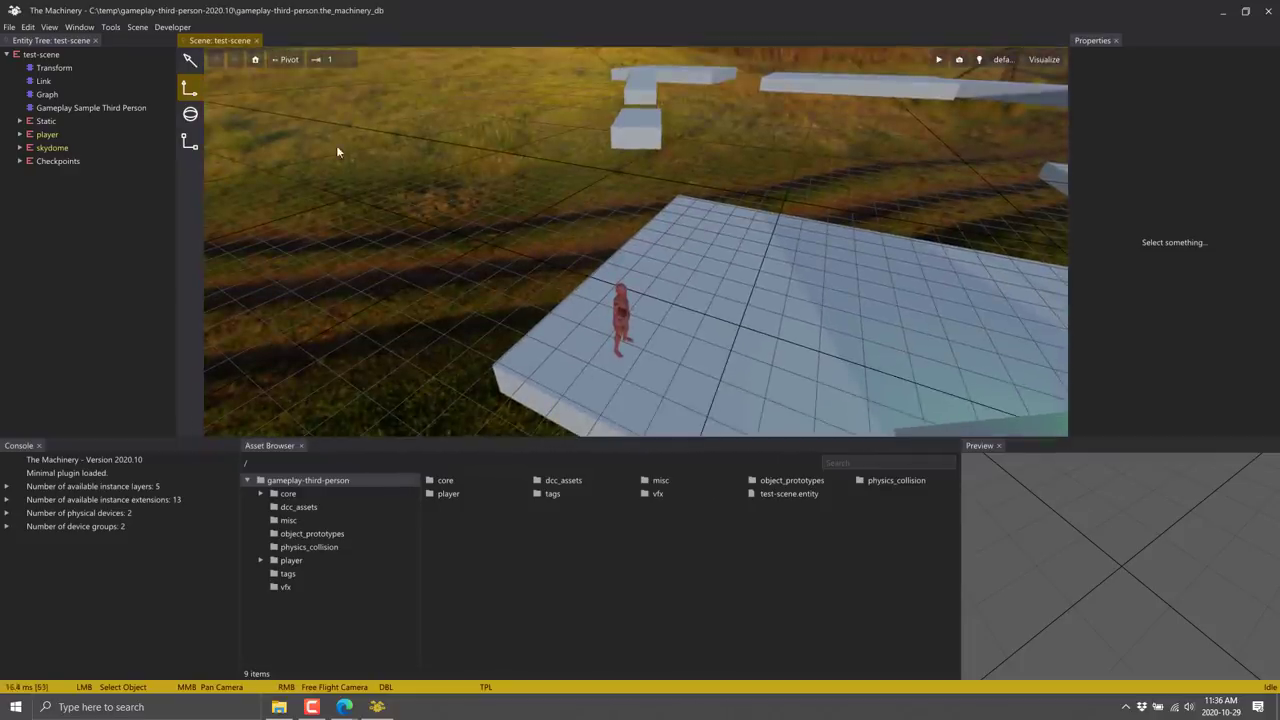
{"action": "left_click", "coordinate": [47, 134]}
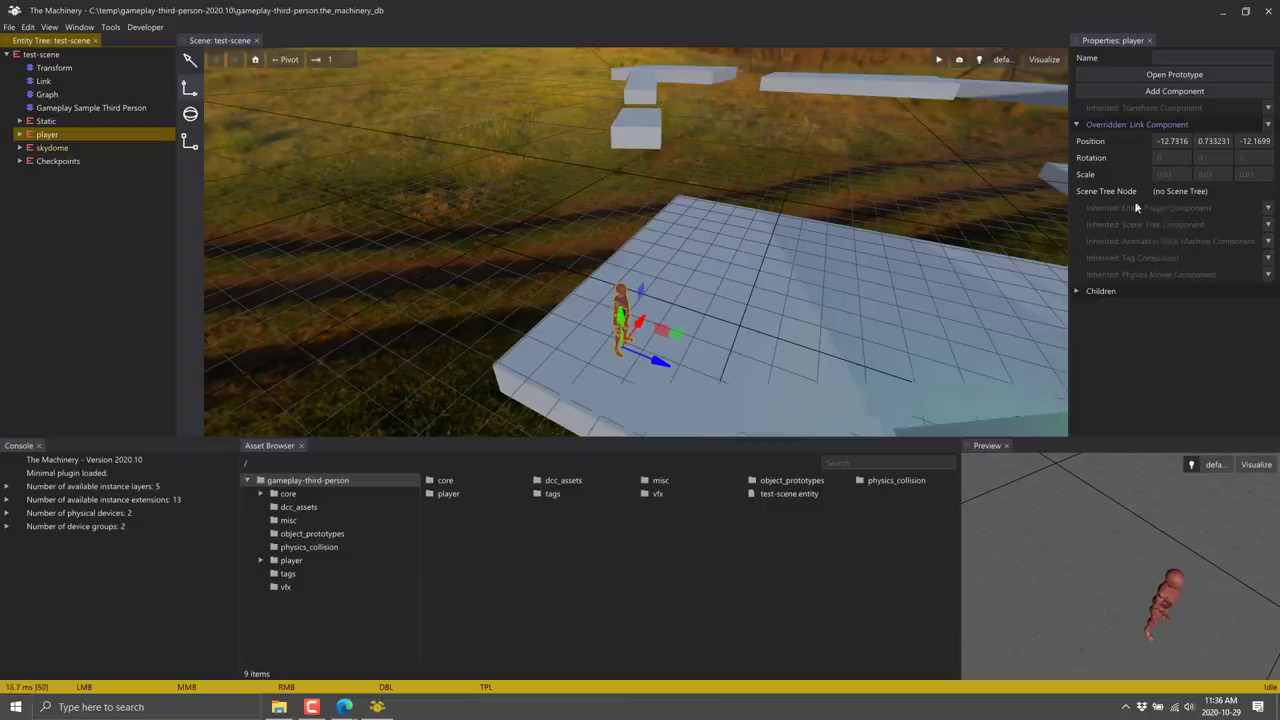
{"action": "left_click", "coordinate": [293, 481]}
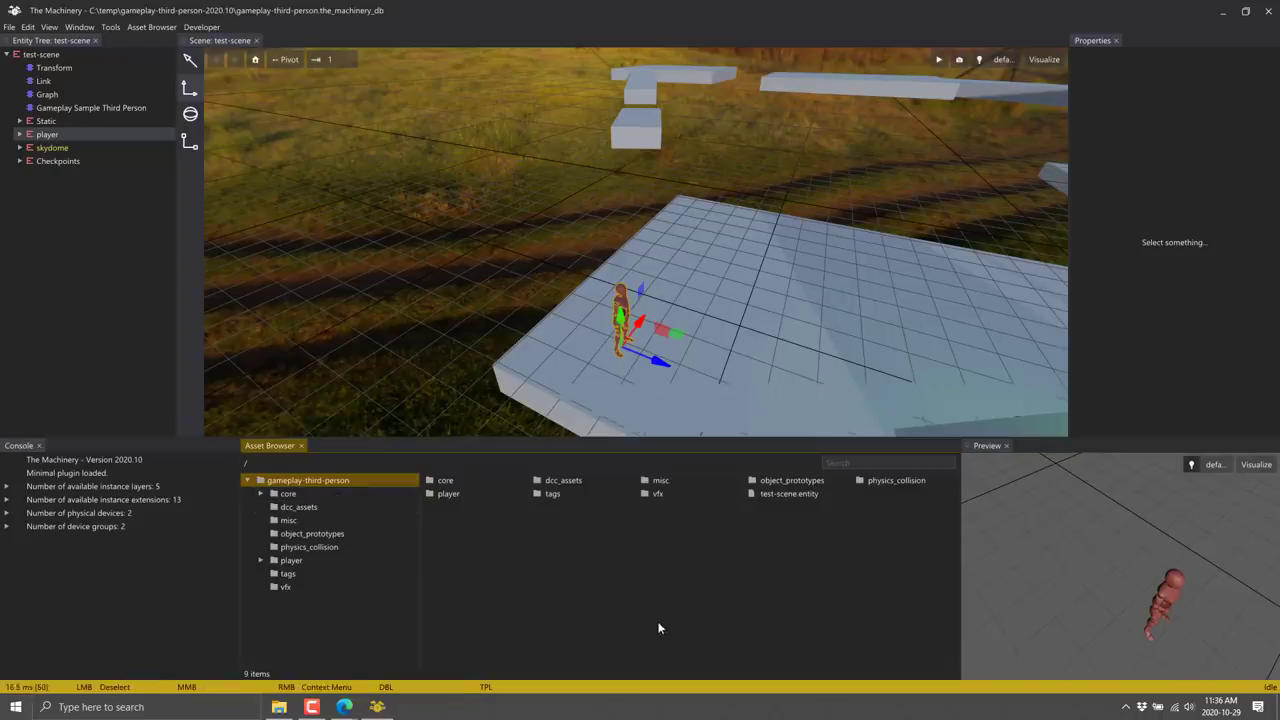
{"action": "double_click", "coordinate": [790, 494]}
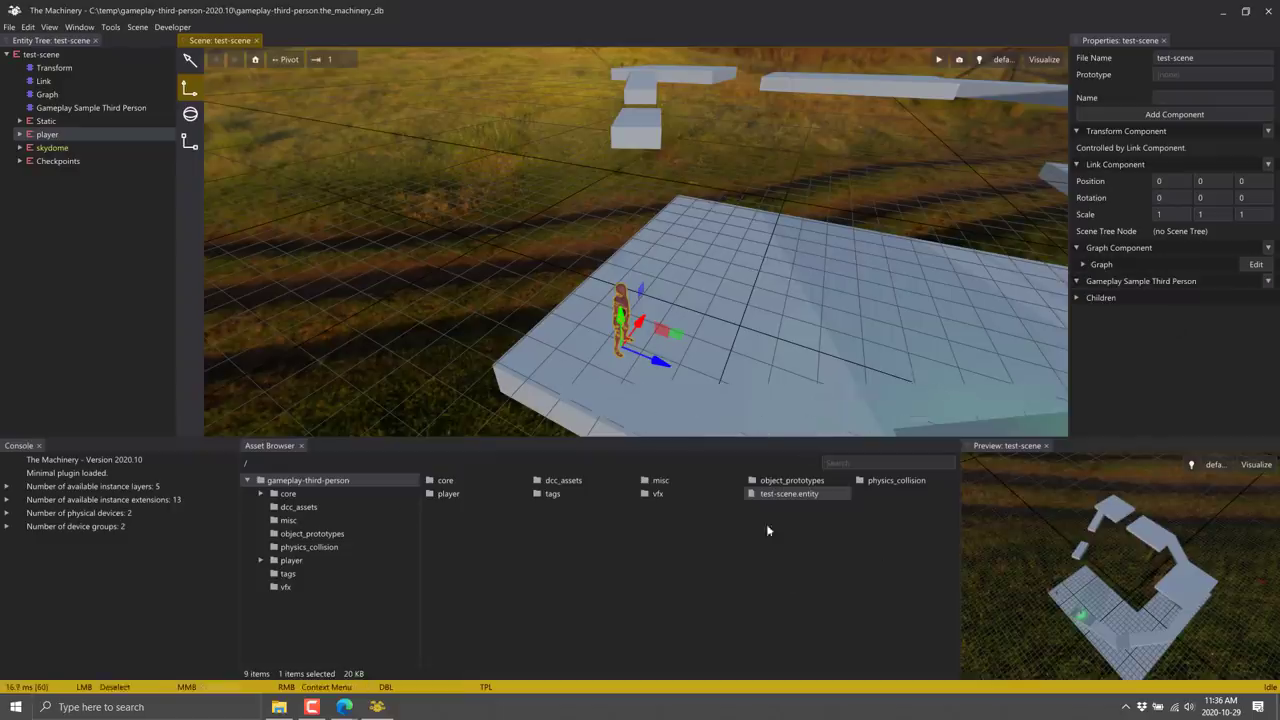
Step: Preview player.dcc_asset and player.entity in the player asset folder
{"action": "left_click", "coordinate": [290, 561]}
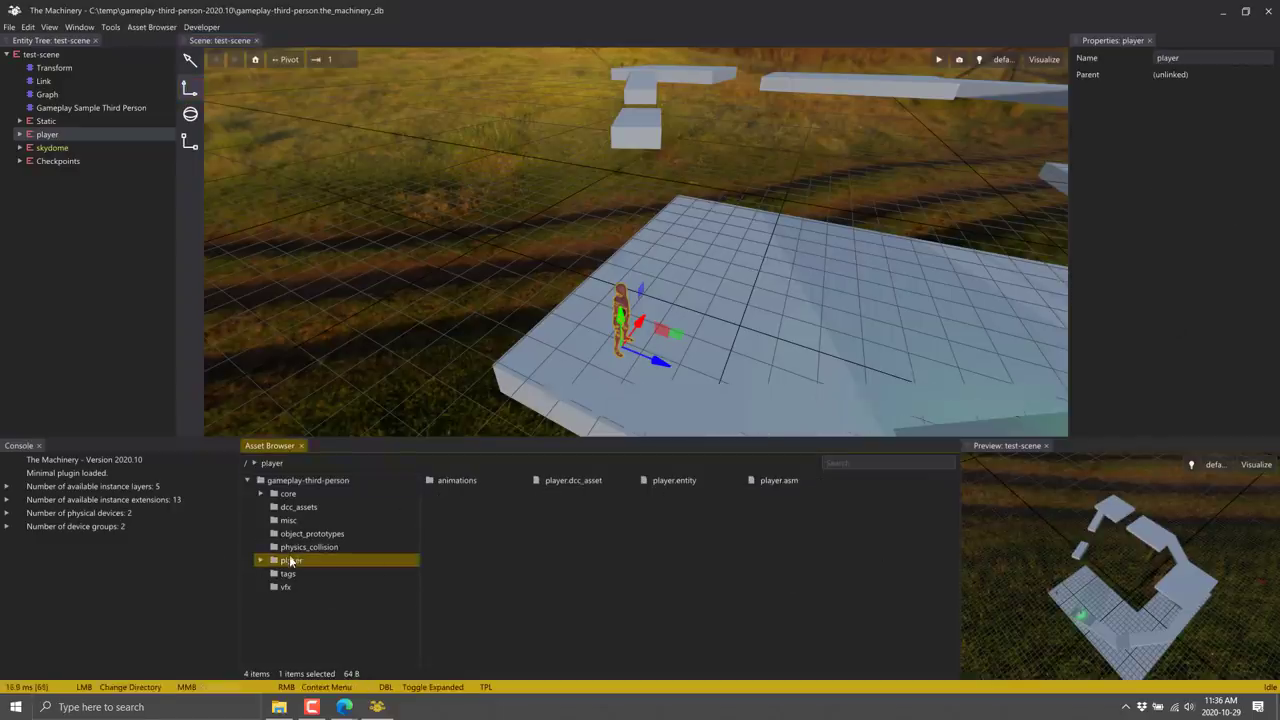
{"action": "left_click", "coordinate": [568, 482]}
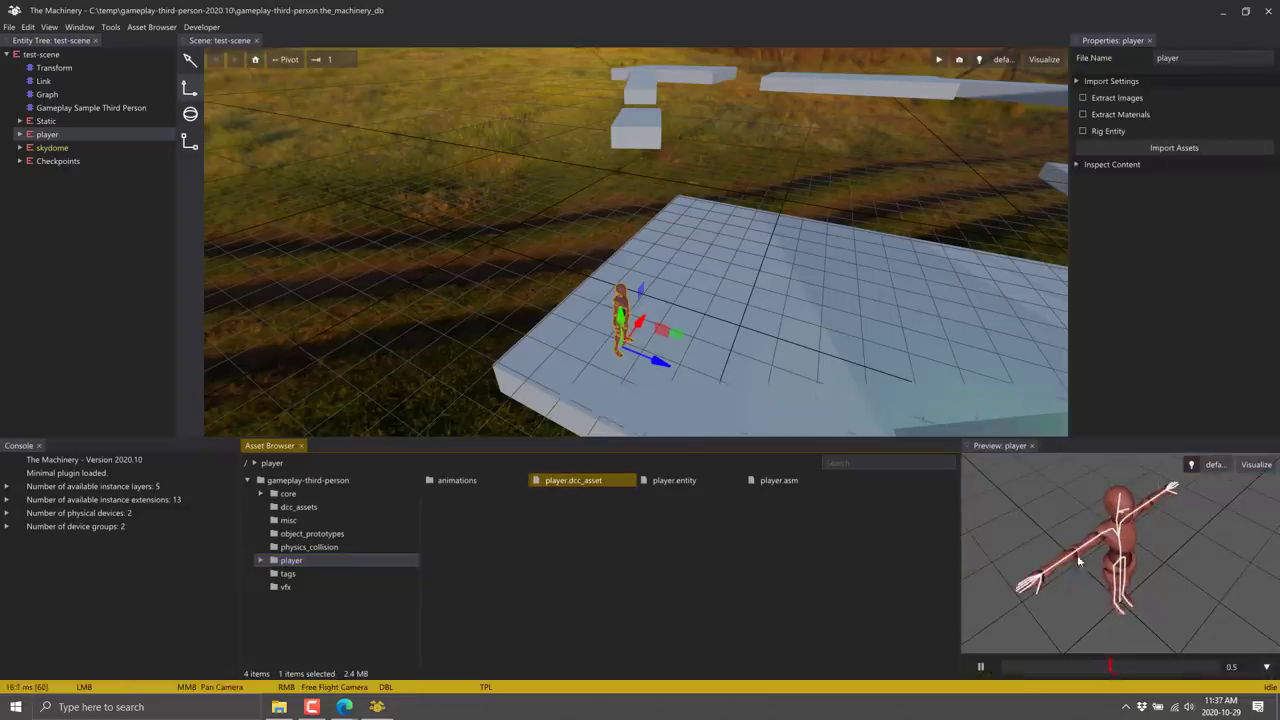
{"action": "left_click", "coordinate": [665, 481]}
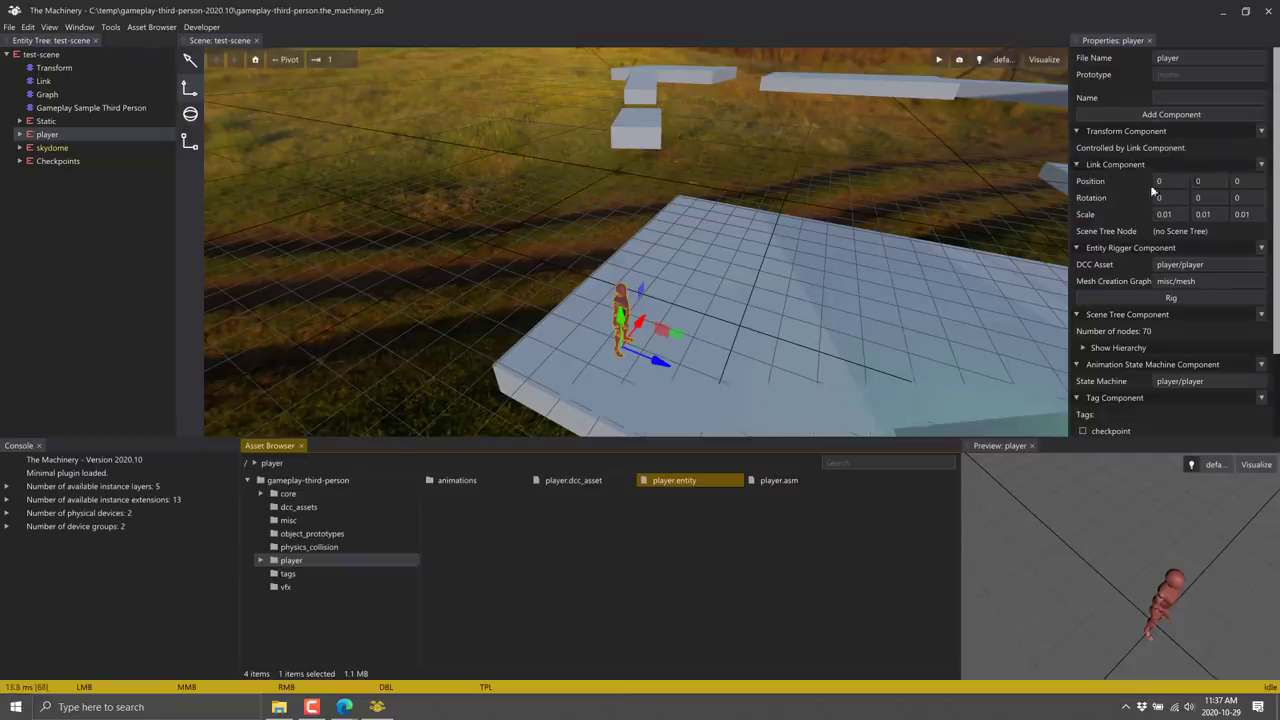
Step: Examine the components of player.entity, from Transform and Link through Entity Rigger to Physics Mover
{"action": "left_click", "coordinate": [1076, 127]}
{"action": "left_click", "coordinate": [1076, 127]}
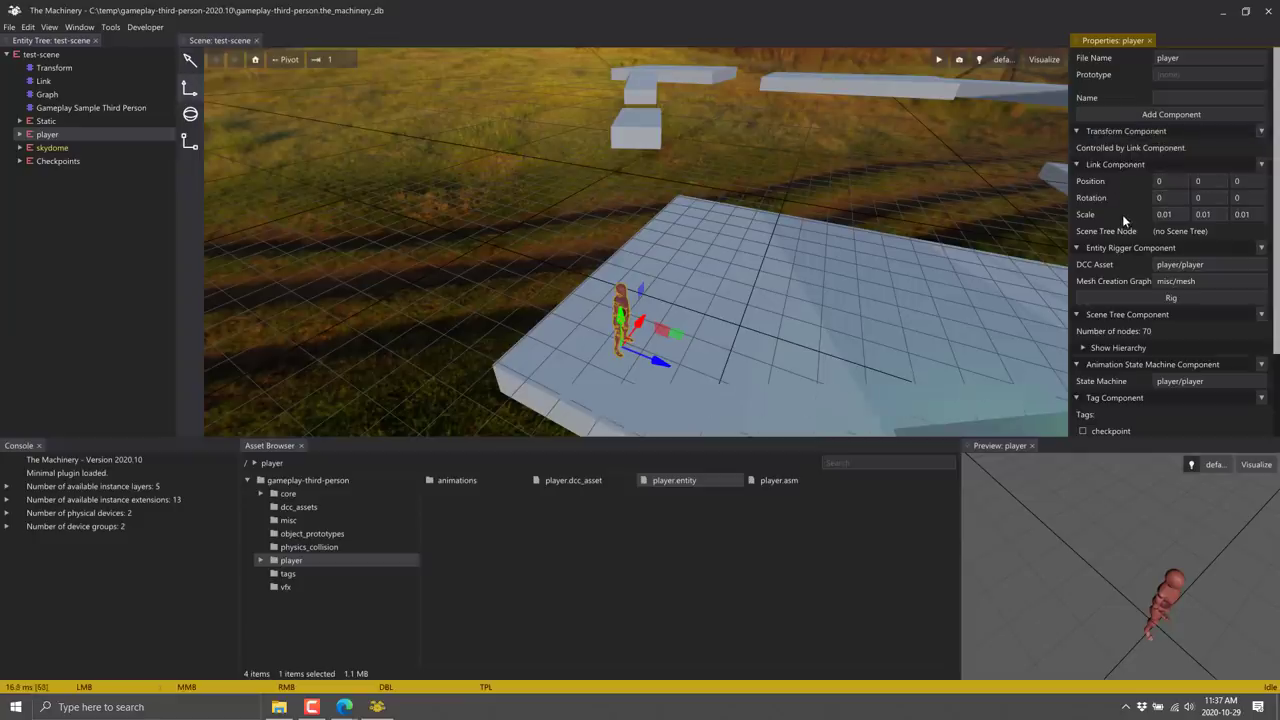
{"action": "scroll", "coordinate": [1122, 214], "scroll_direction": "down", "scroll_amount": 3}
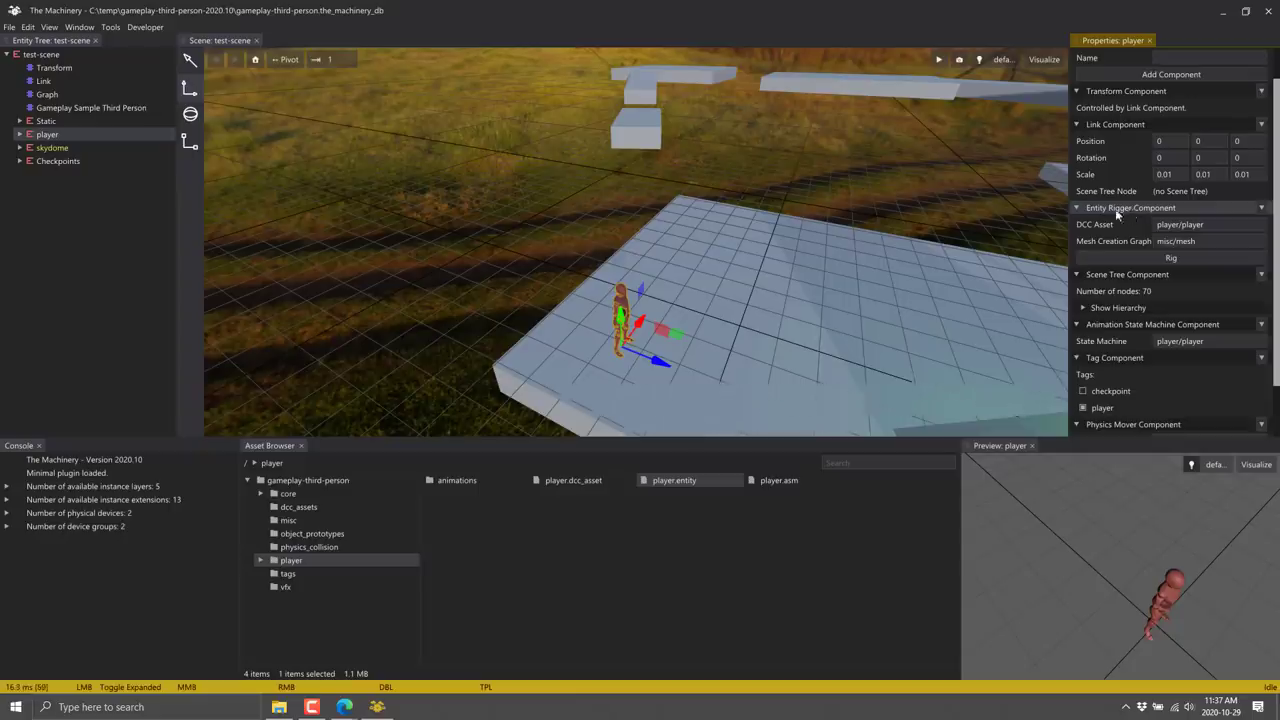
{"action": "scroll", "coordinate": [1127, 219], "scroll_direction": "down", "scroll_amount": 3}
{"action": "scroll", "coordinate": [1145, 260], "scroll_direction": "down", "scroll_amount": 2}
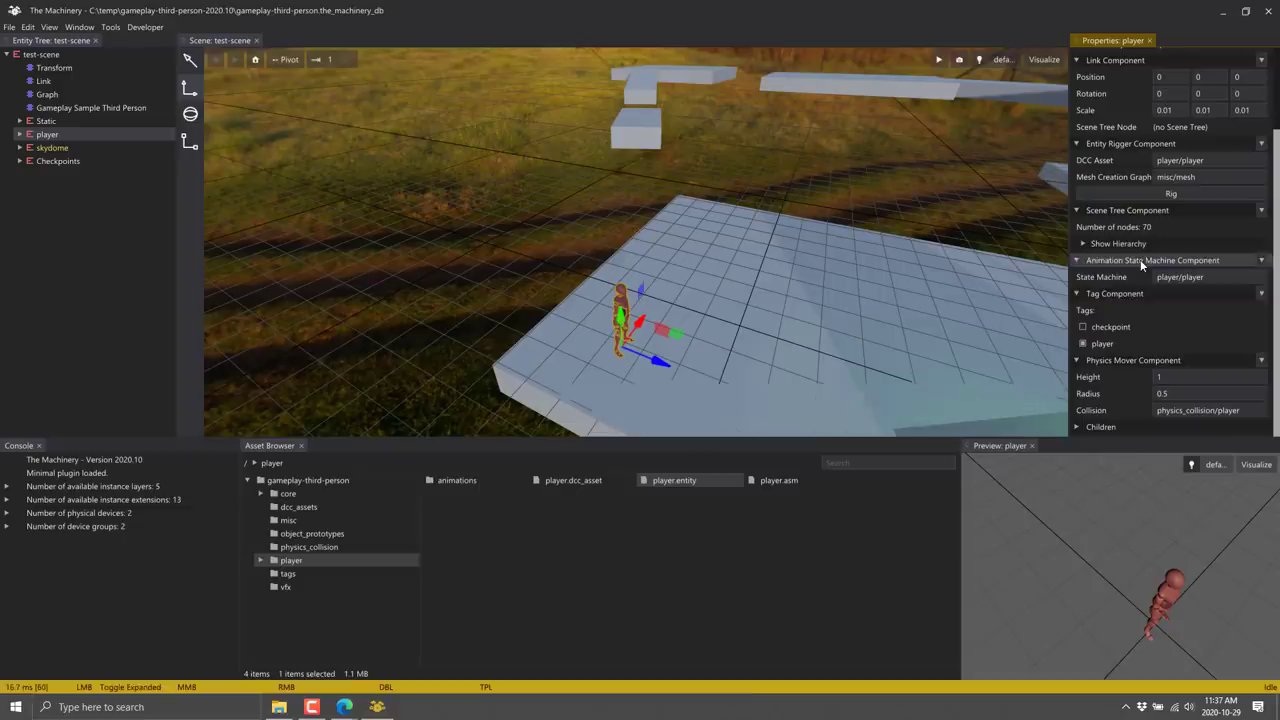
{"action": "left_click", "coordinate": [1110, 360]}
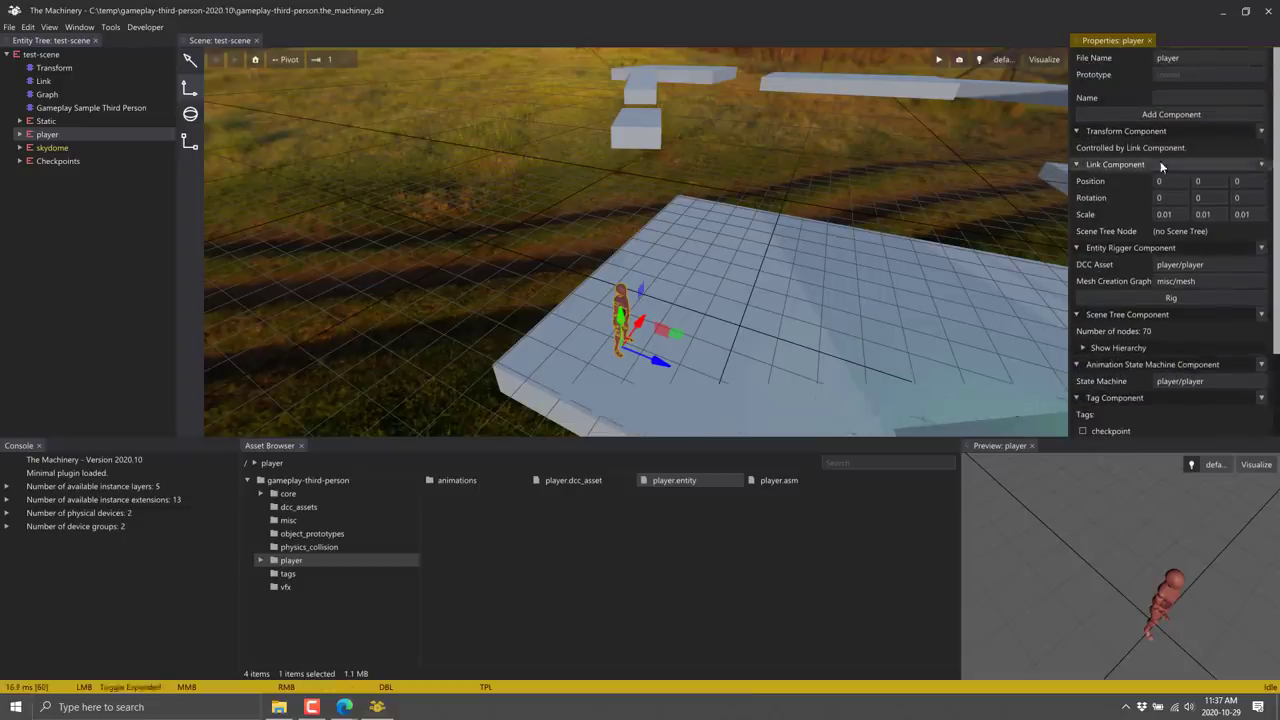
{"action": "scroll", "coordinate": [1145, 220], "scroll_direction": "down", "scroll_amount": 5}
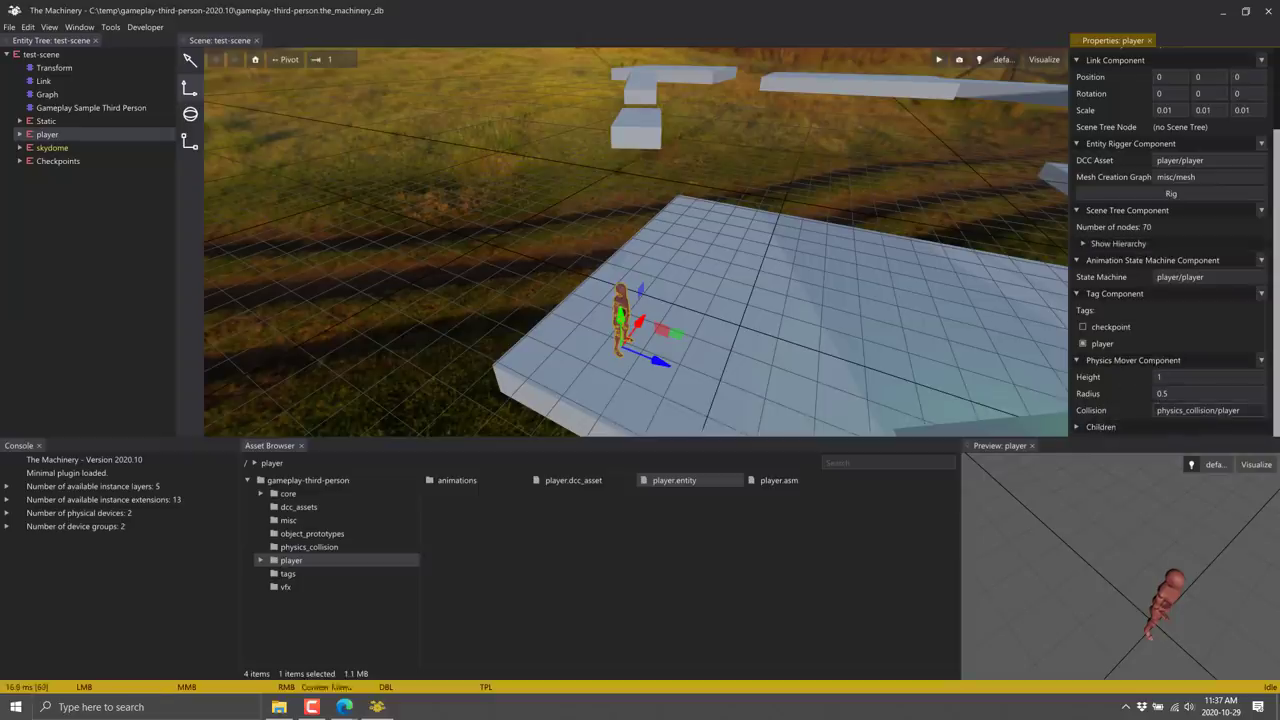
Step: Expand the Children of player.entity and the Meshes child to view their contents
{"action": "left_click", "coordinate": [1100, 427]}
{"action": "scroll", "coordinate": [1104, 410], "scroll_direction": "down", "scroll_amount": 1}
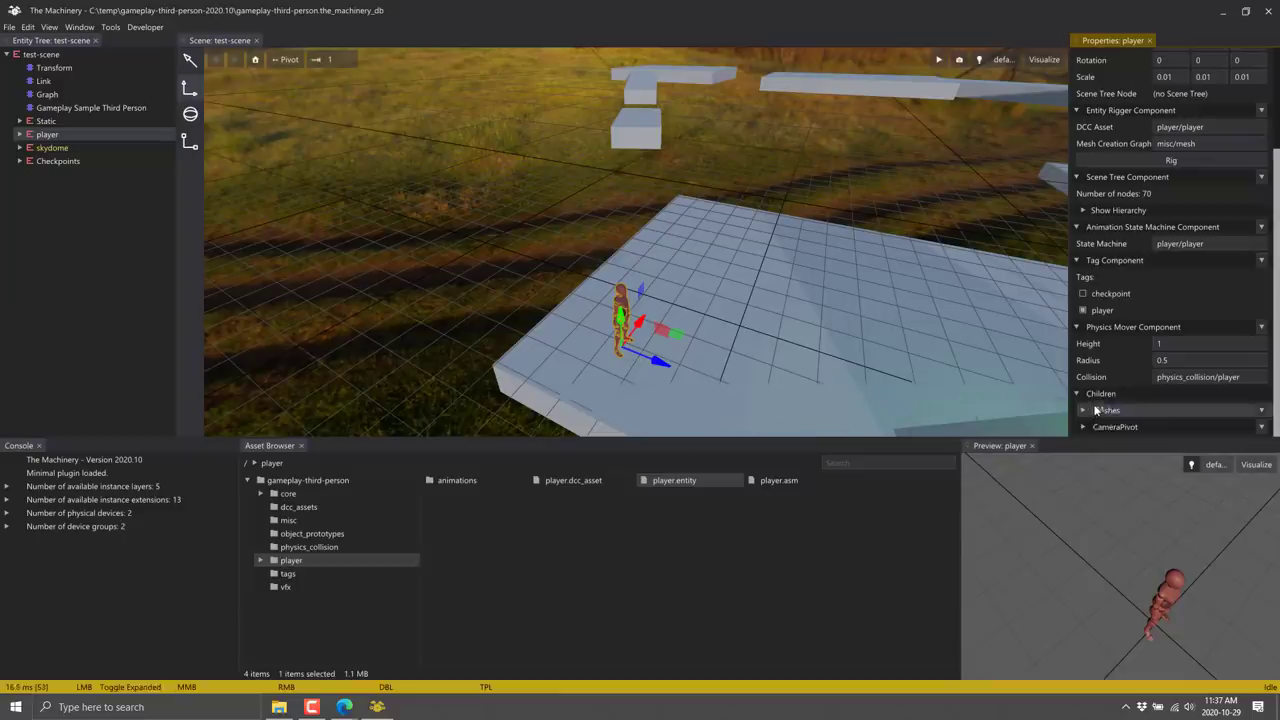
{"action": "left_click", "coordinate": [1104, 409]}
{"action": "scroll", "coordinate": [1108, 401], "scroll_direction": "down", "scroll_amount": 2}
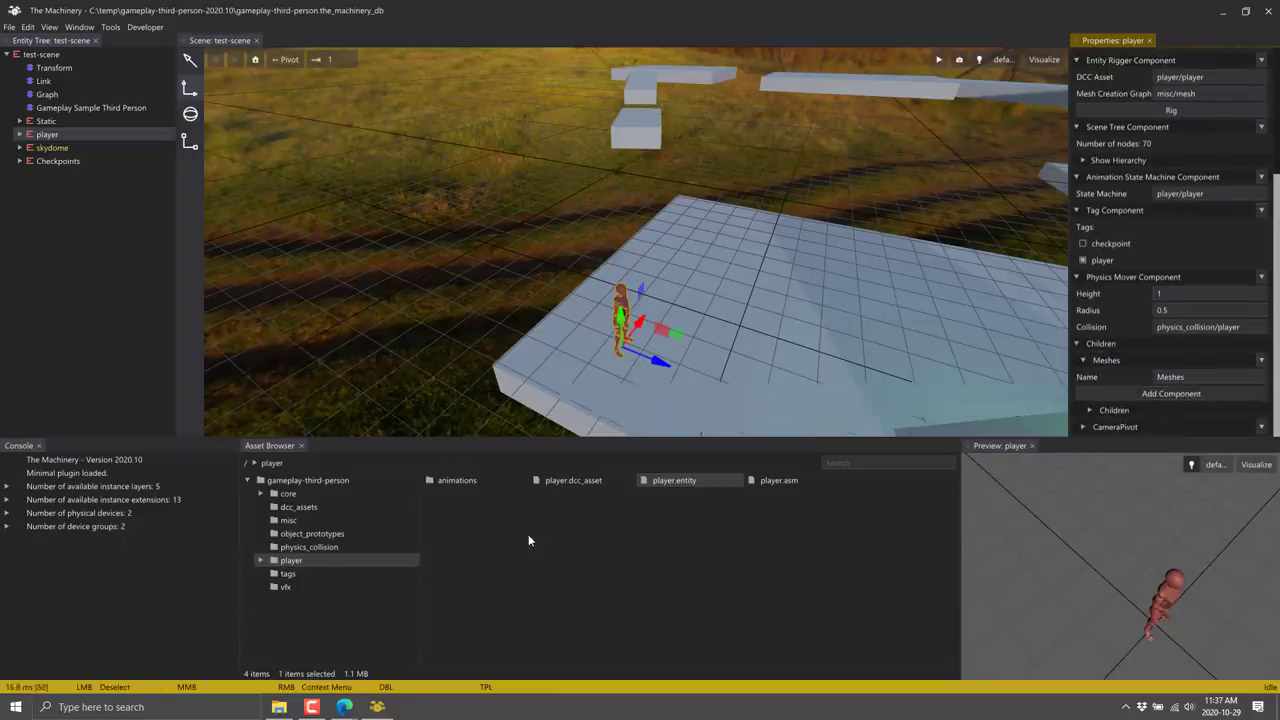
Step: Open player.asm to examine its Locomotion state graph, and select the w variable to show its properties
{"action": "double_click", "coordinate": [786, 480]}
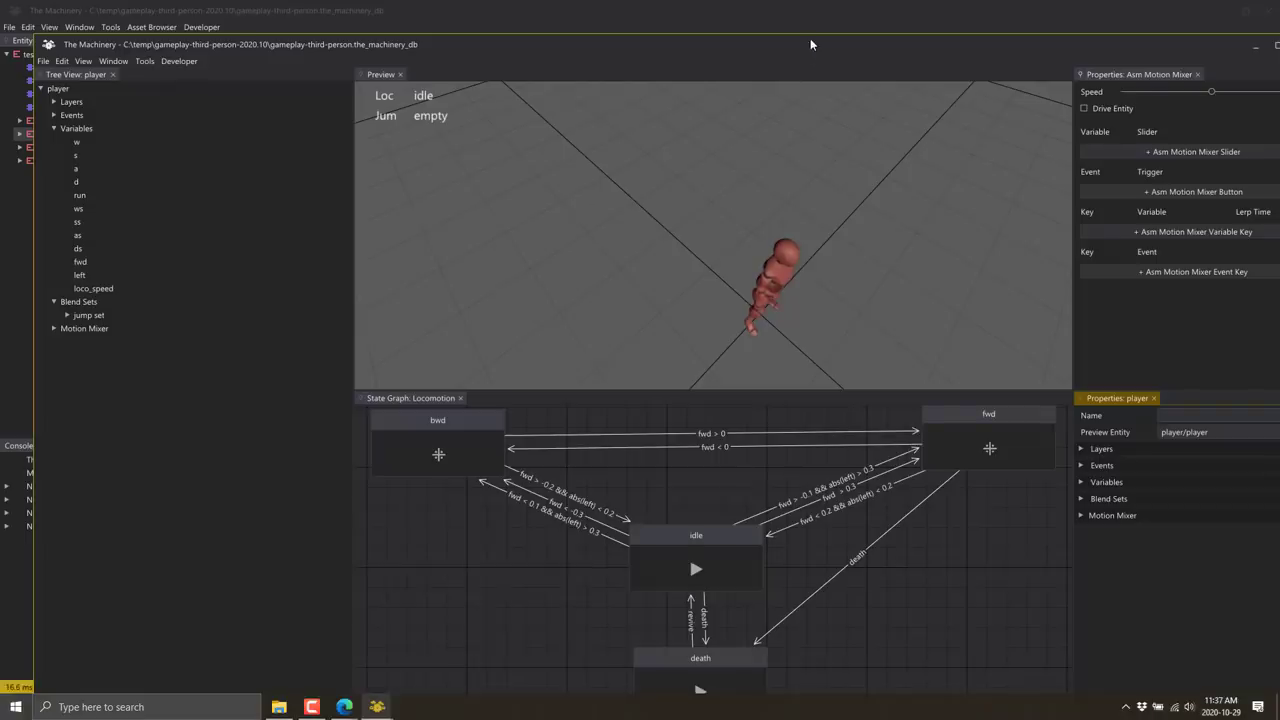
{"action": "left_click_drag", "start_coordinate": [810, 44], "coordinate": [771, 41]}
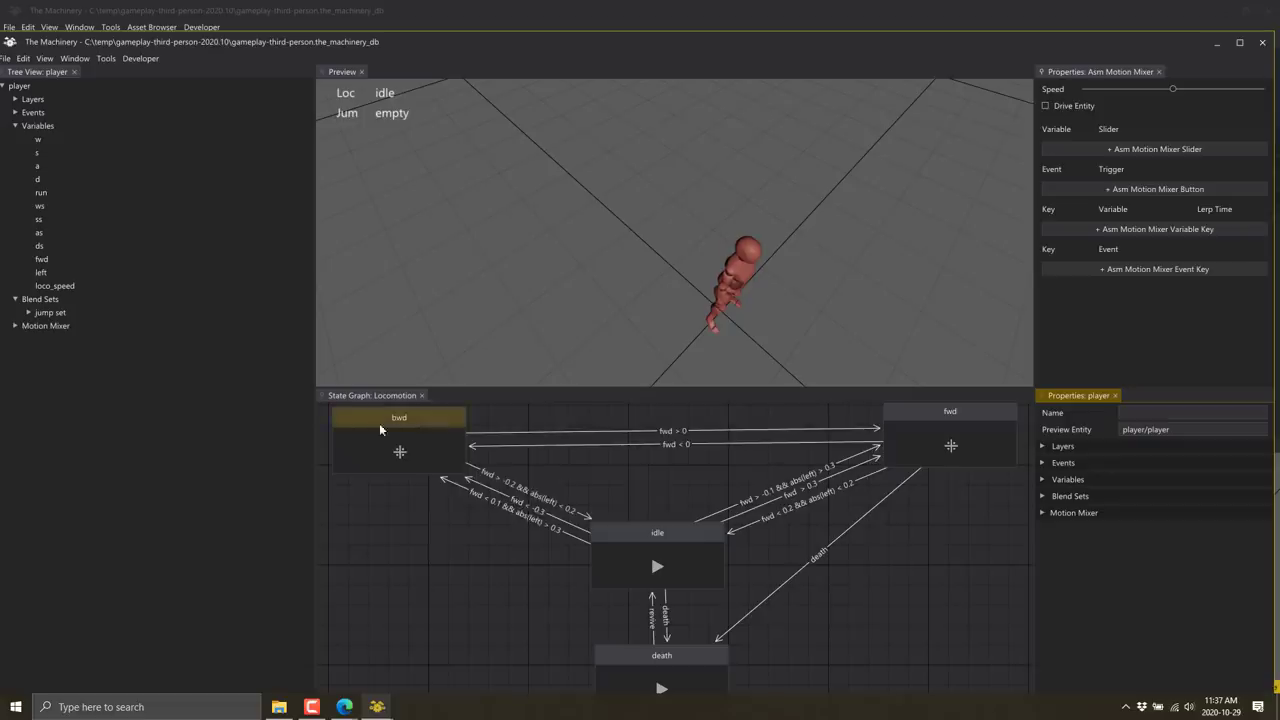
{"action": "middle_click_drag", "start_coordinate": [755, 621], "coordinate": [737, 559]}
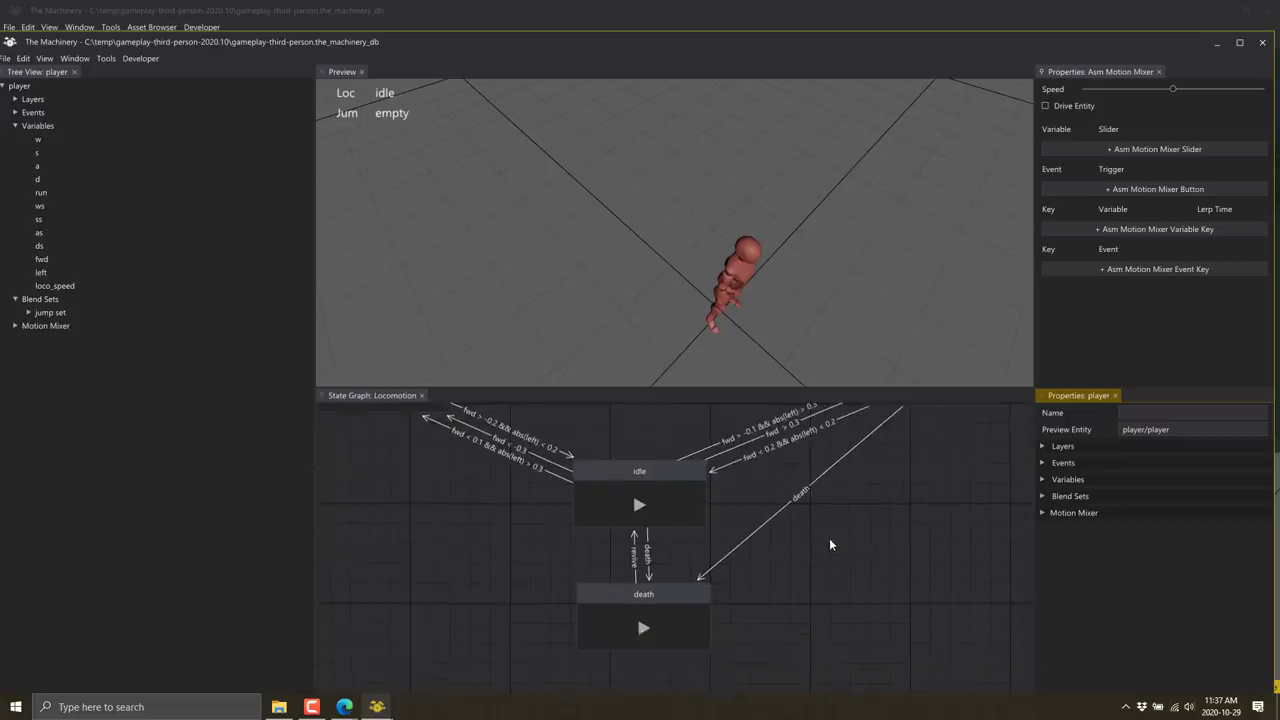
{"action": "middle_click_drag", "start_coordinate": [847, 577], "coordinate": [888, 664]}
{"action": "left_click", "coordinate": [40, 138]}
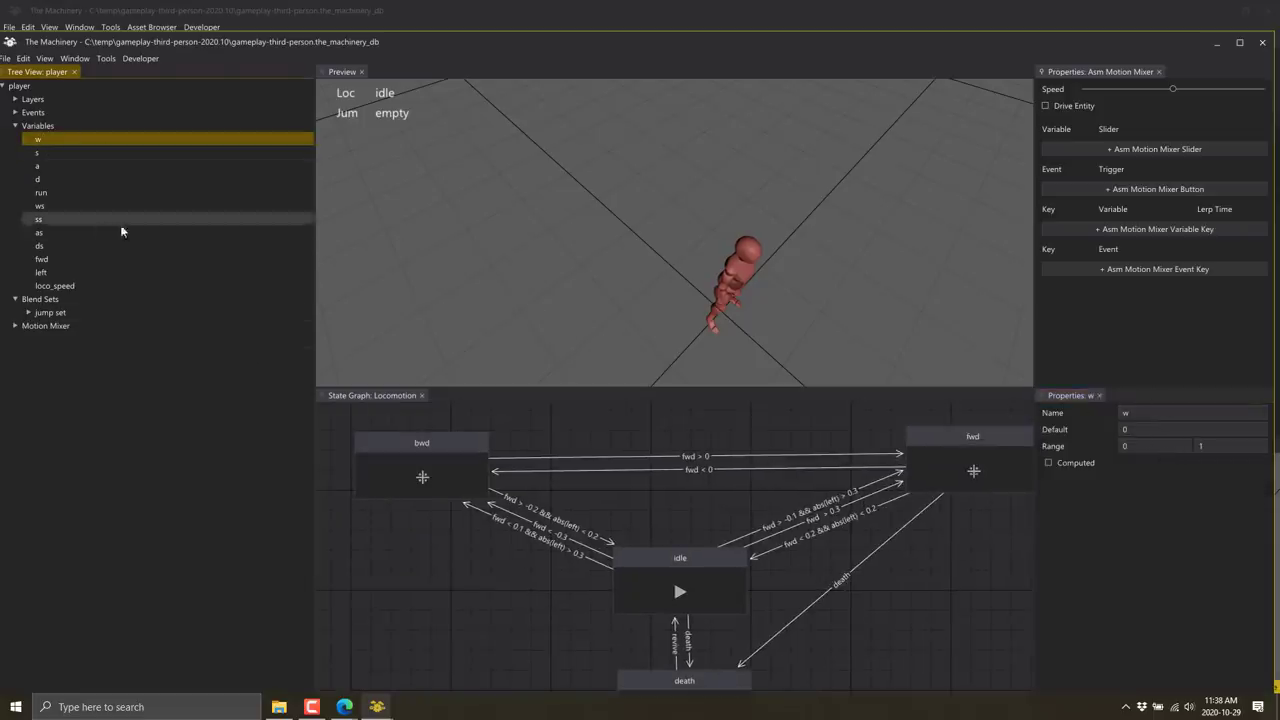
Step: Show the properties of variable a and slightly lower the Speed of the Asm Motion Mixer
{"action": "left_click", "coordinate": [70, 165]}
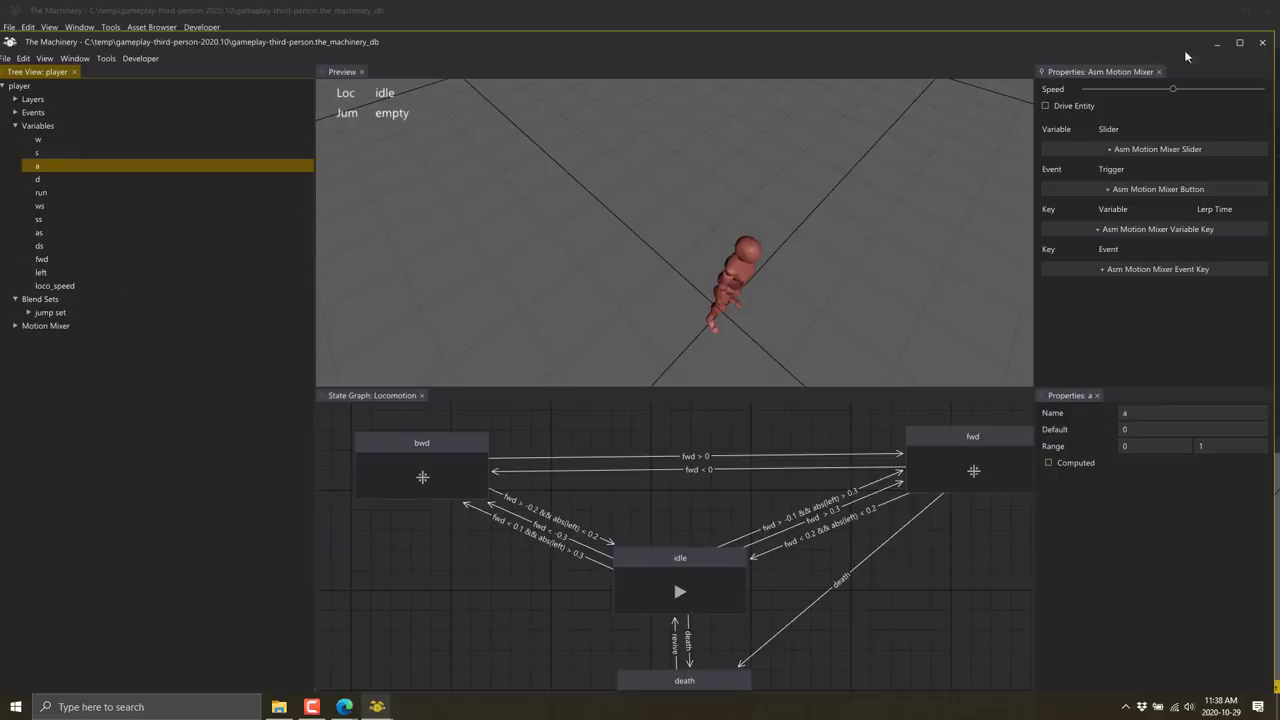
{"action": "left_click_drag", "start_coordinate": [1175, 91], "coordinate": [1206, 93]}
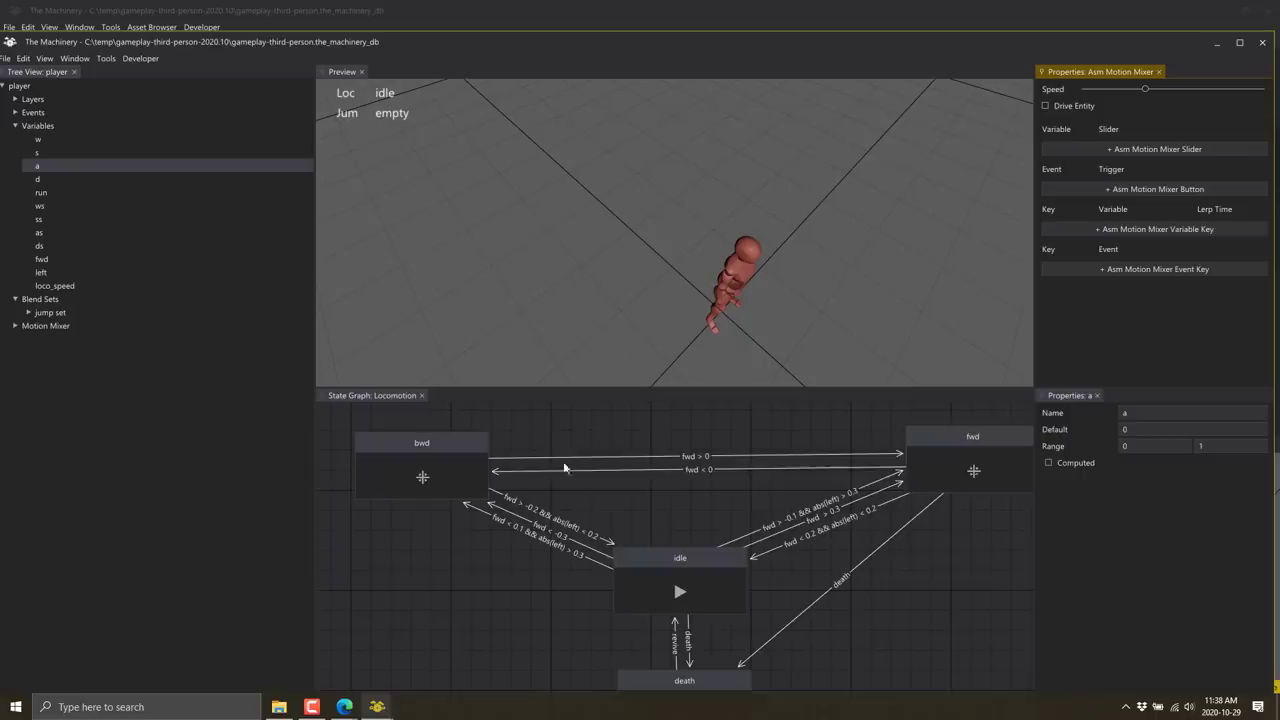
Step: View the state types that can be added to the Locomotion graph, dismiss the list and close the state machine editor
{"action": "left_click", "coordinate": [677, 594]}
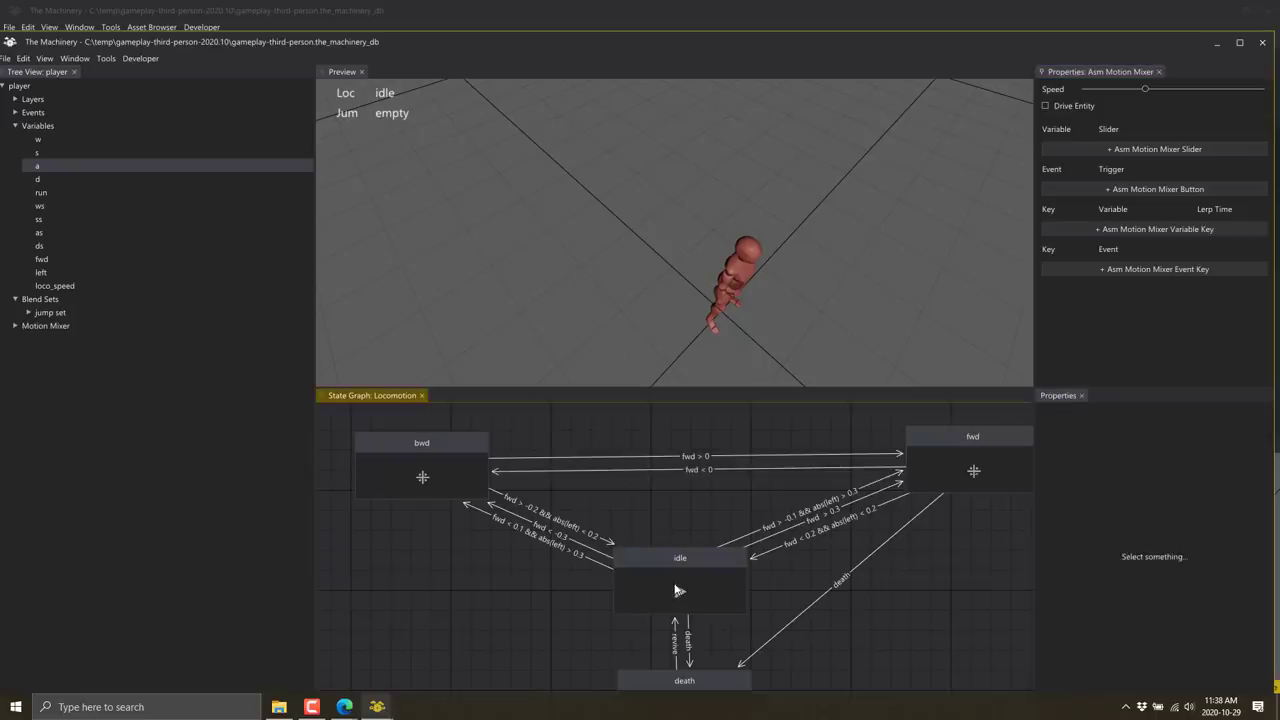
{"action": "right_click", "coordinate": [678, 592]}
{"action": "right_click", "coordinate": [663, 553]}
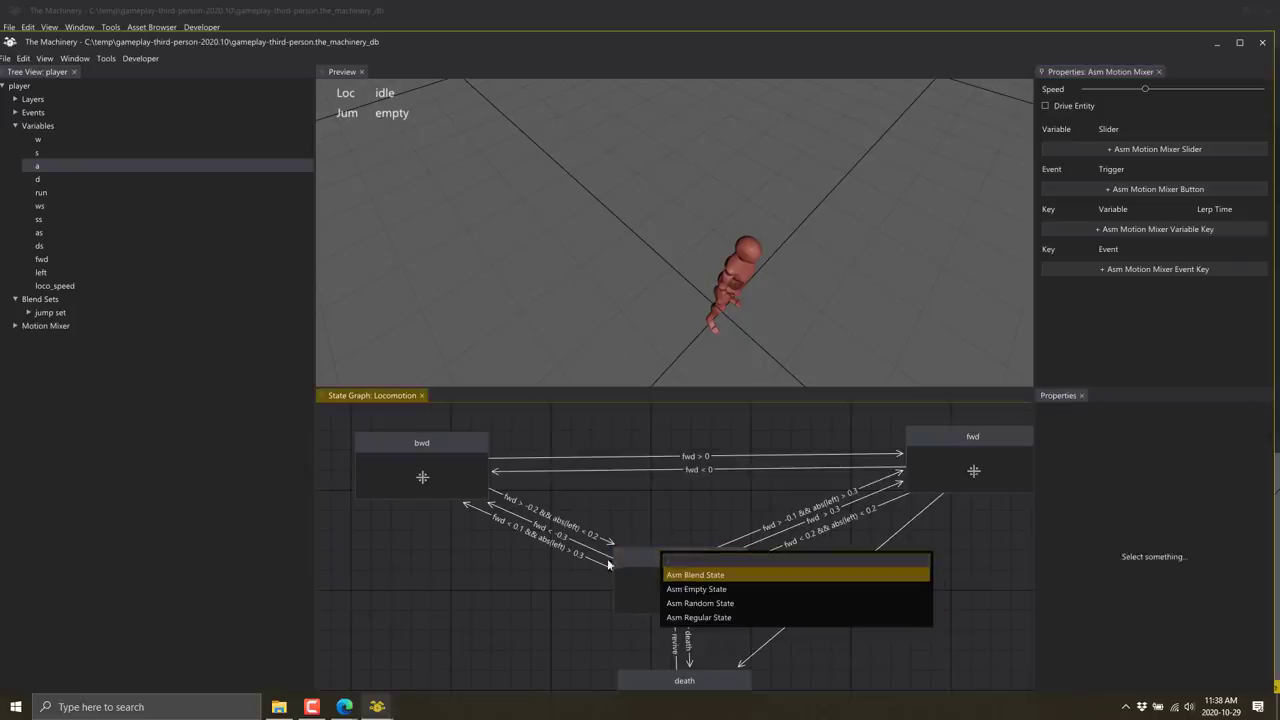
{"action": "right_click", "coordinate": [415, 597]}
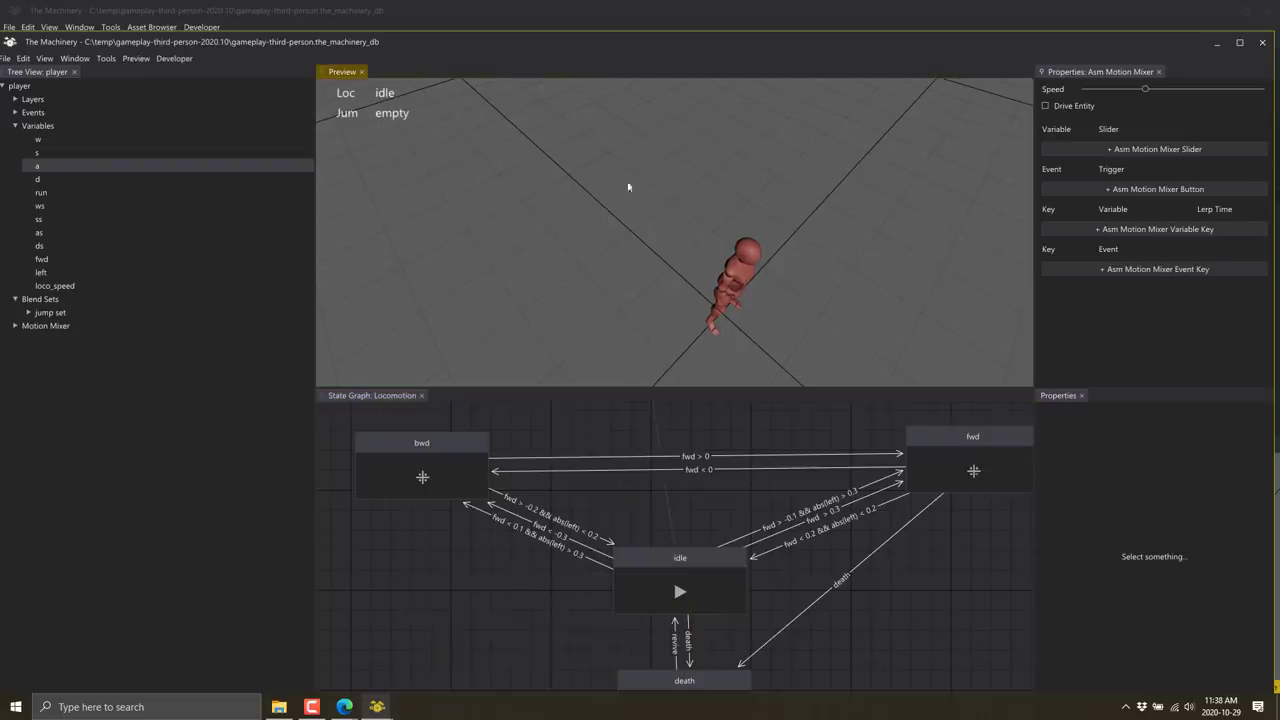
{"action": "right_click", "coordinate": [687, 236]}
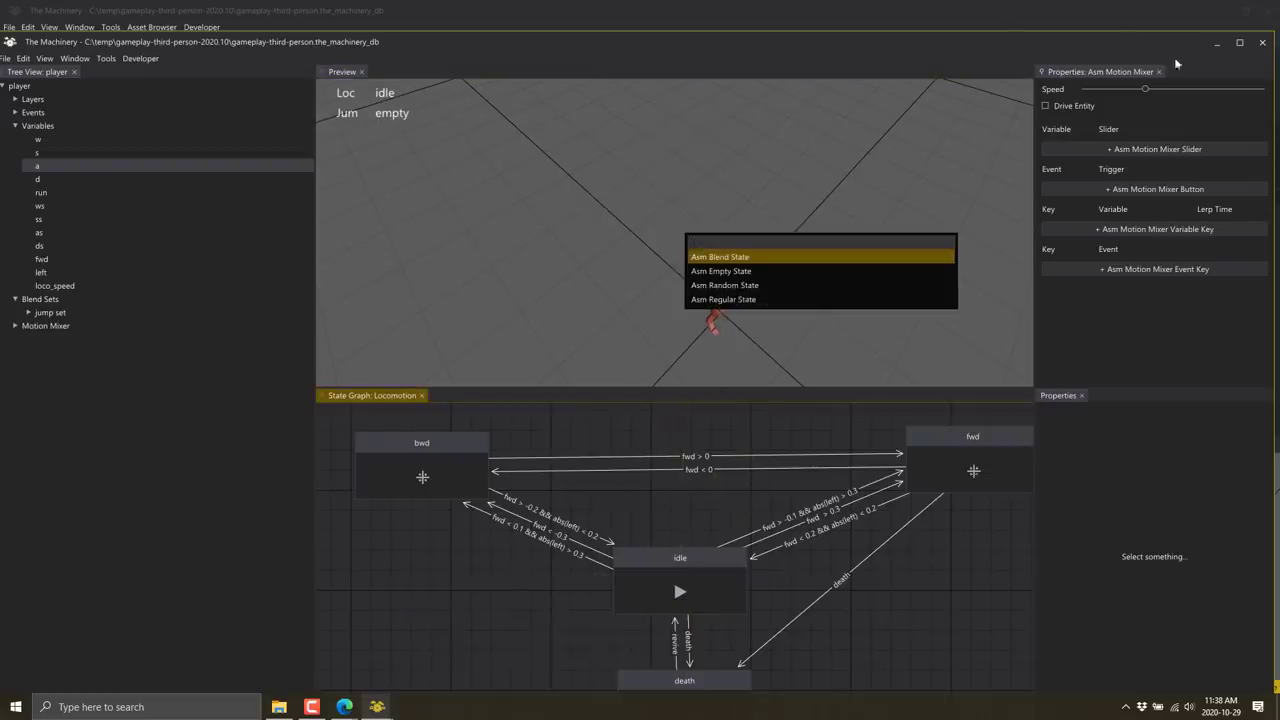
{"action": "left_click", "coordinate": [832, 614]}
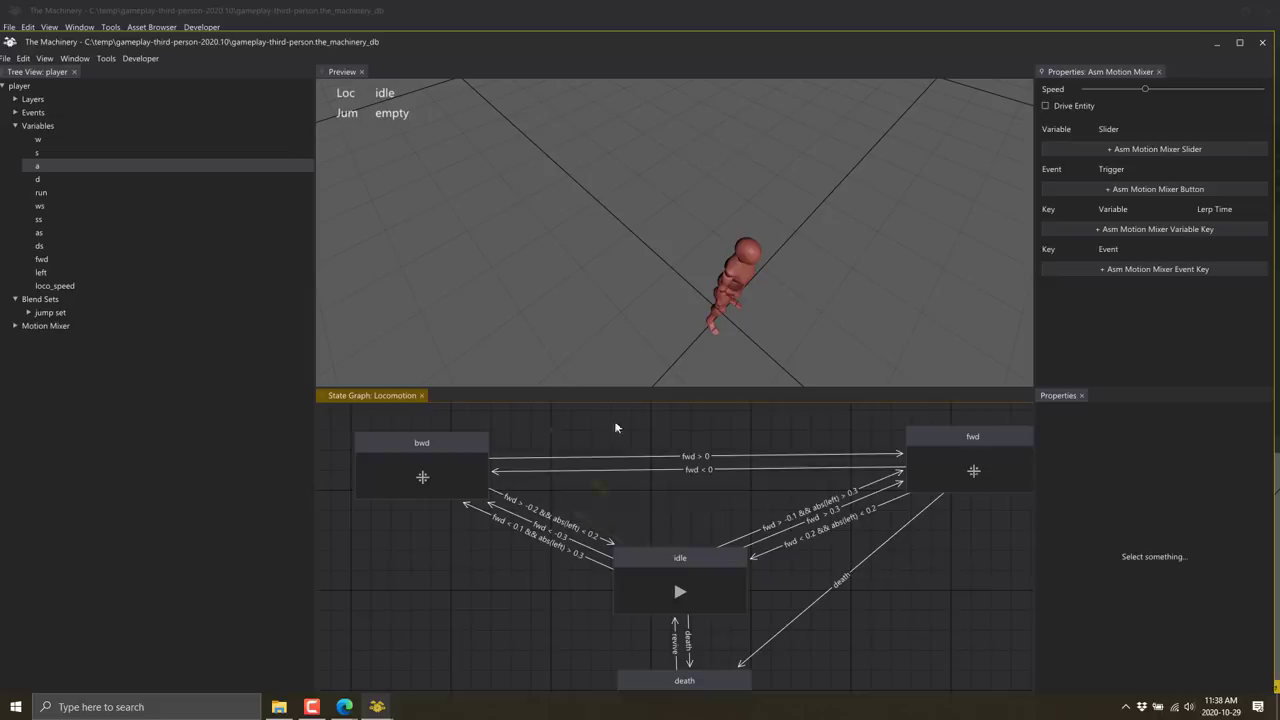
{"action": "left_click", "coordinate": [1262, 42]}
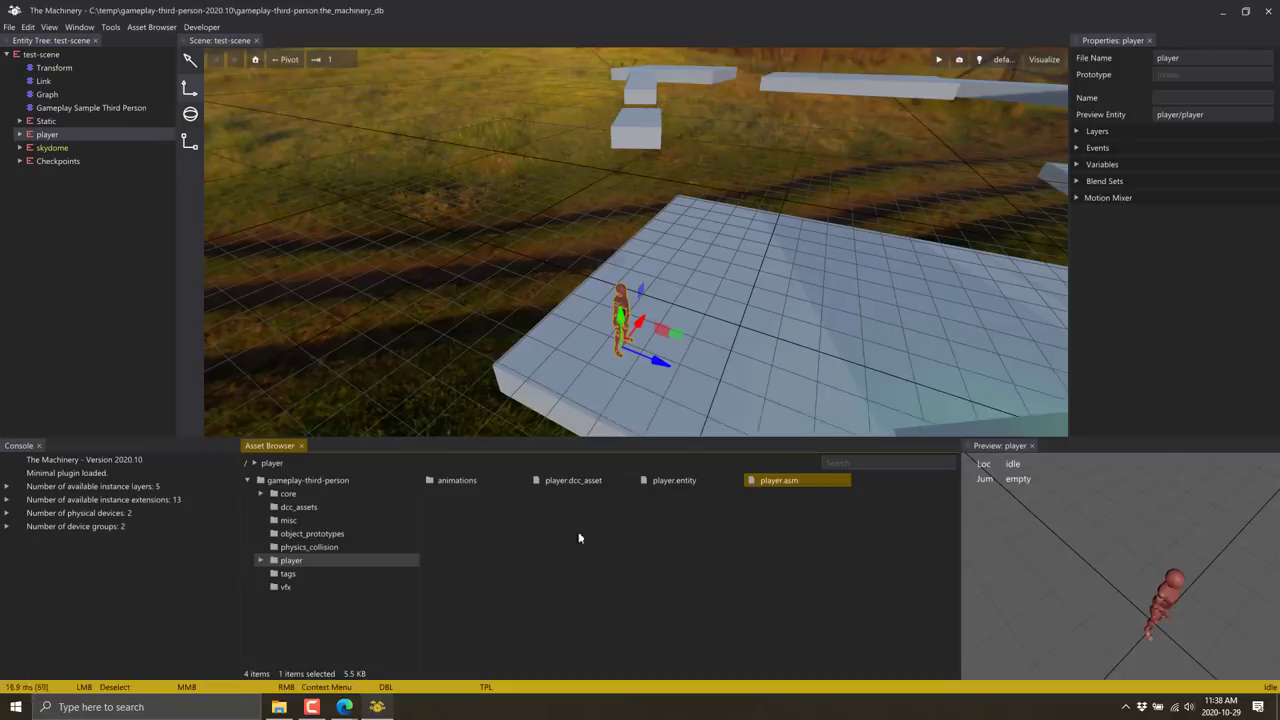
Step: Open the player's animations folder and preview backwards.dcc_asset and backwards.clip
{"action": "double_click", "coordinate": [462, 483]}
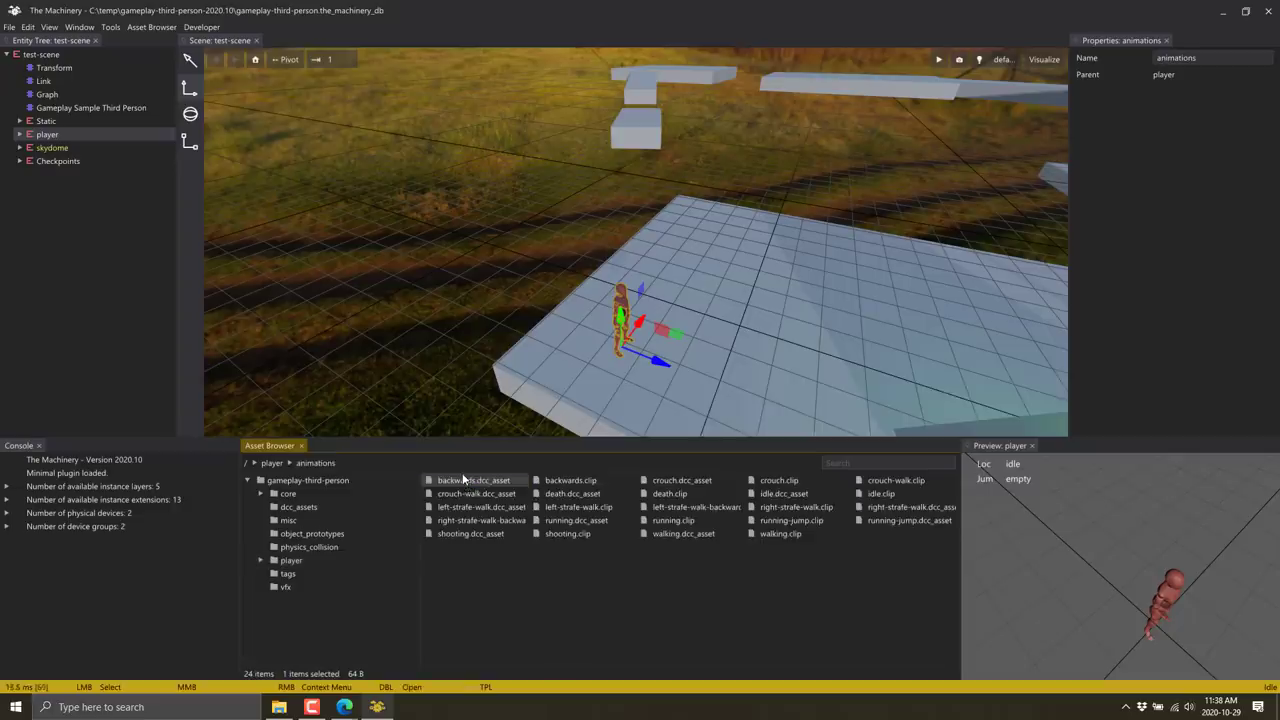
{"action": "left_click", "coordinate": [479, 480]}
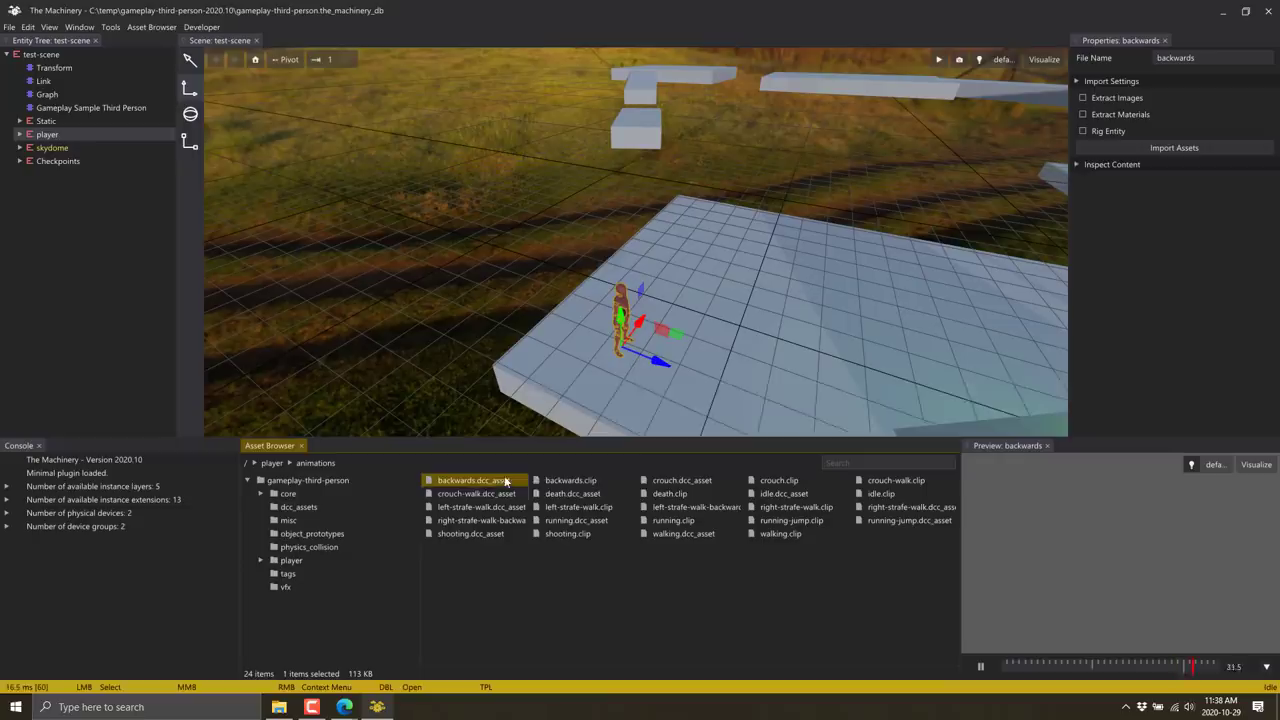
{"action": "left_click", "coordinate": [583, 479]}
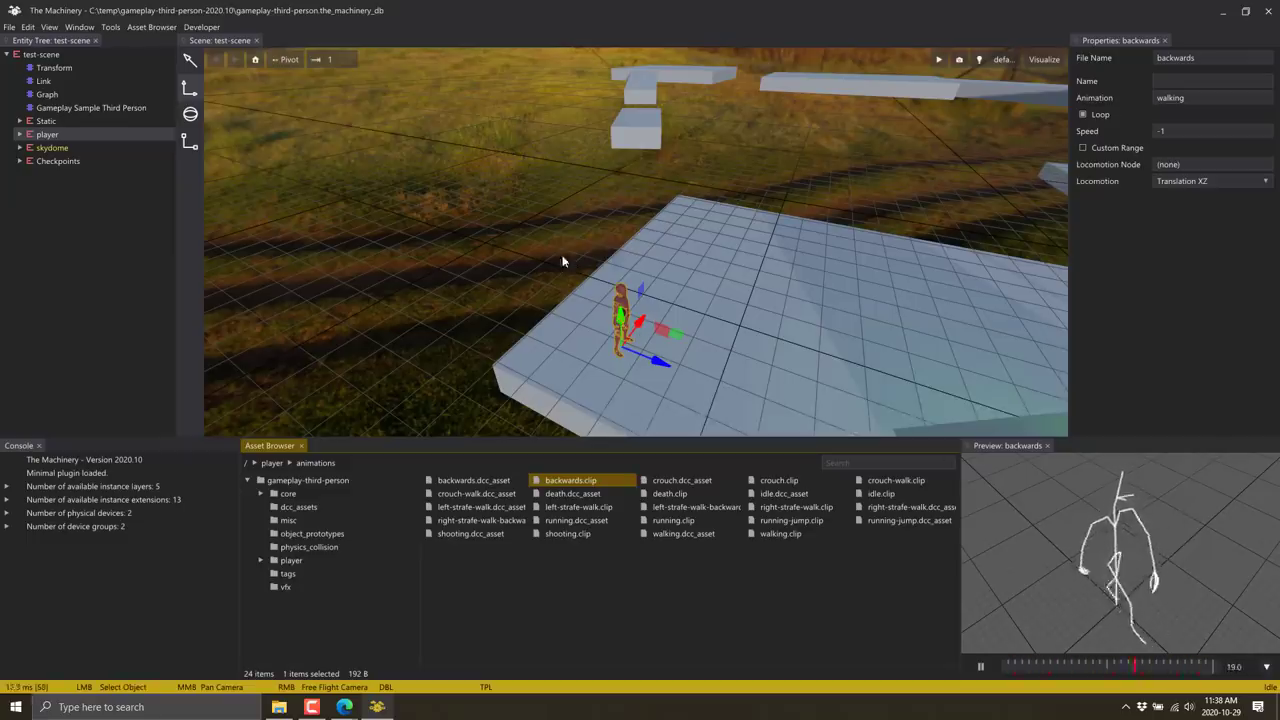
Step: Simulate test-scene and run the player character up the ramp through the first green-lit checkpoint sphere
{"action": "right_click_drag", "start_coordinate": [787, 284], "coordinate": [745, 188]}
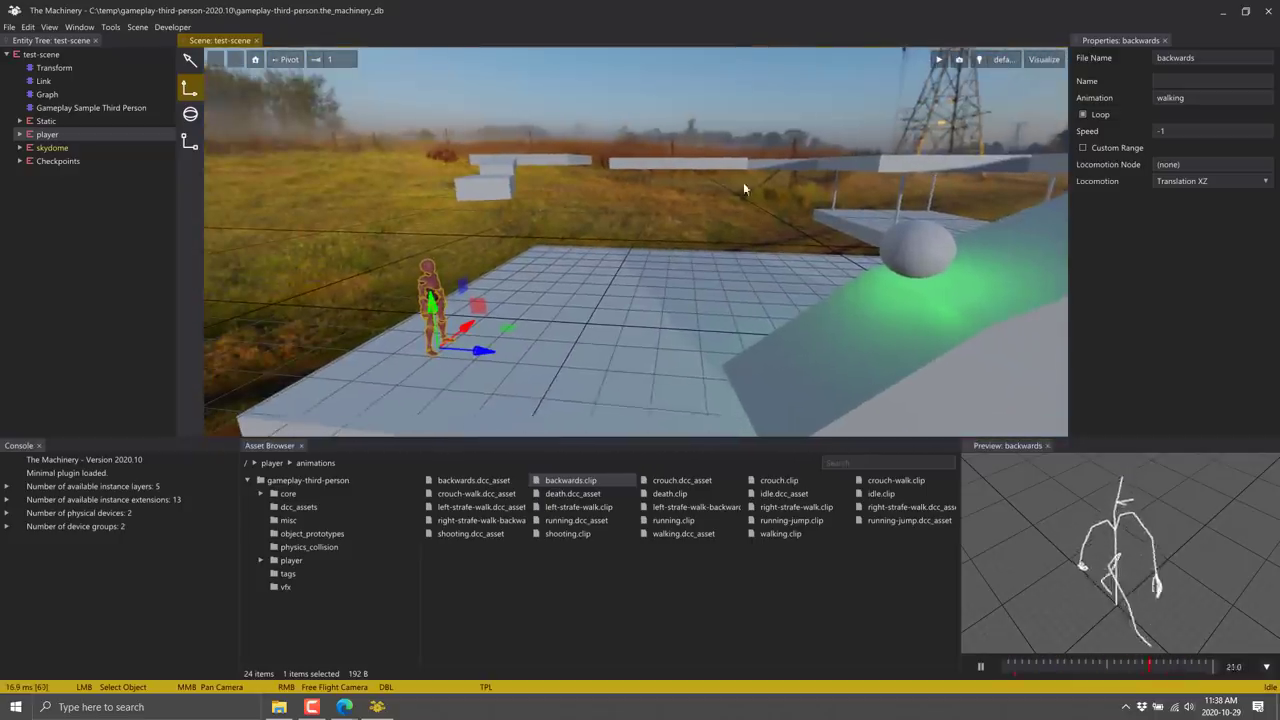
{"action": "left_click", "coordinate": [938, 59]}
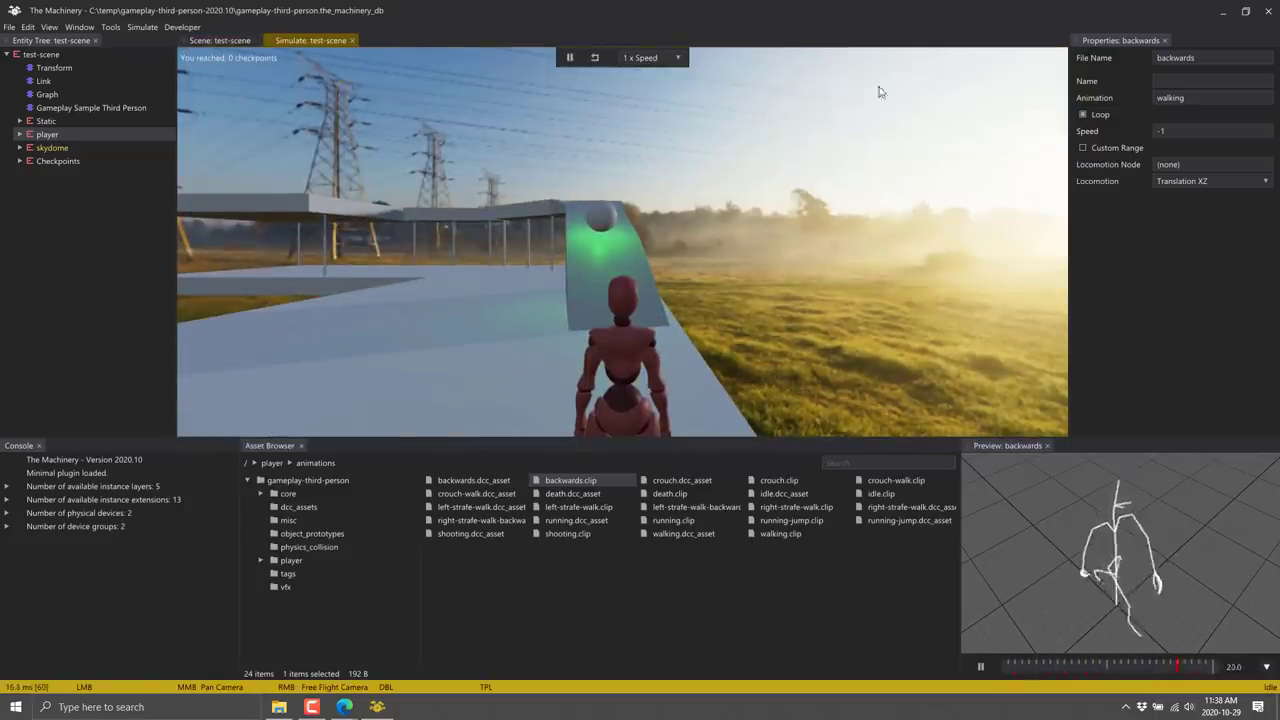
{"action": "key", "text": "w"}
{"action": "key", "text": "w"}
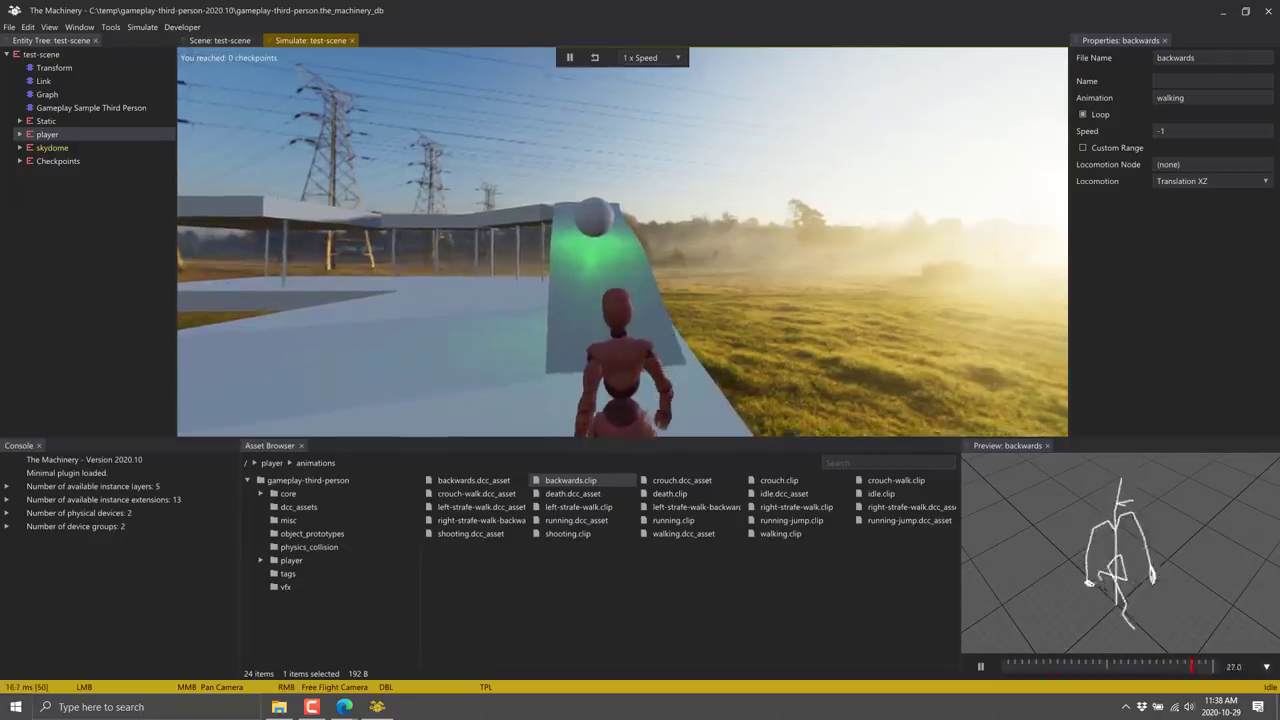
{"action": "key", "text": "w"}
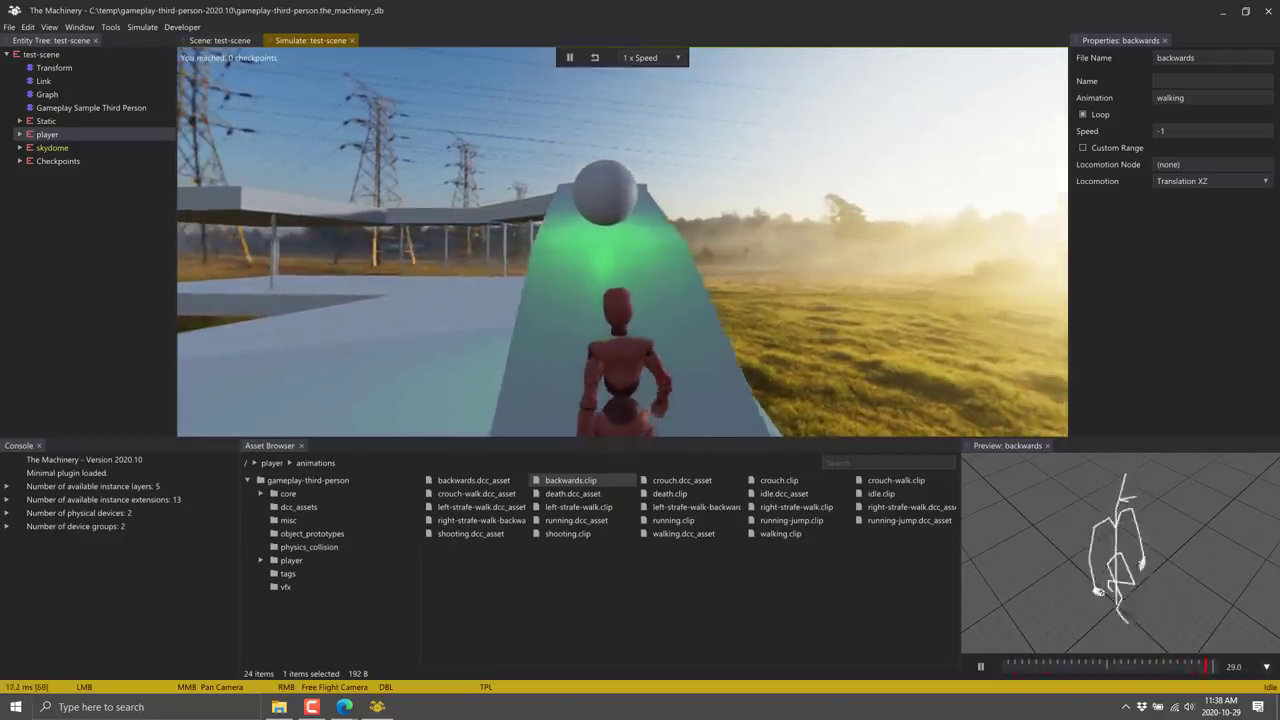
{"action": "key", "text": "w"}
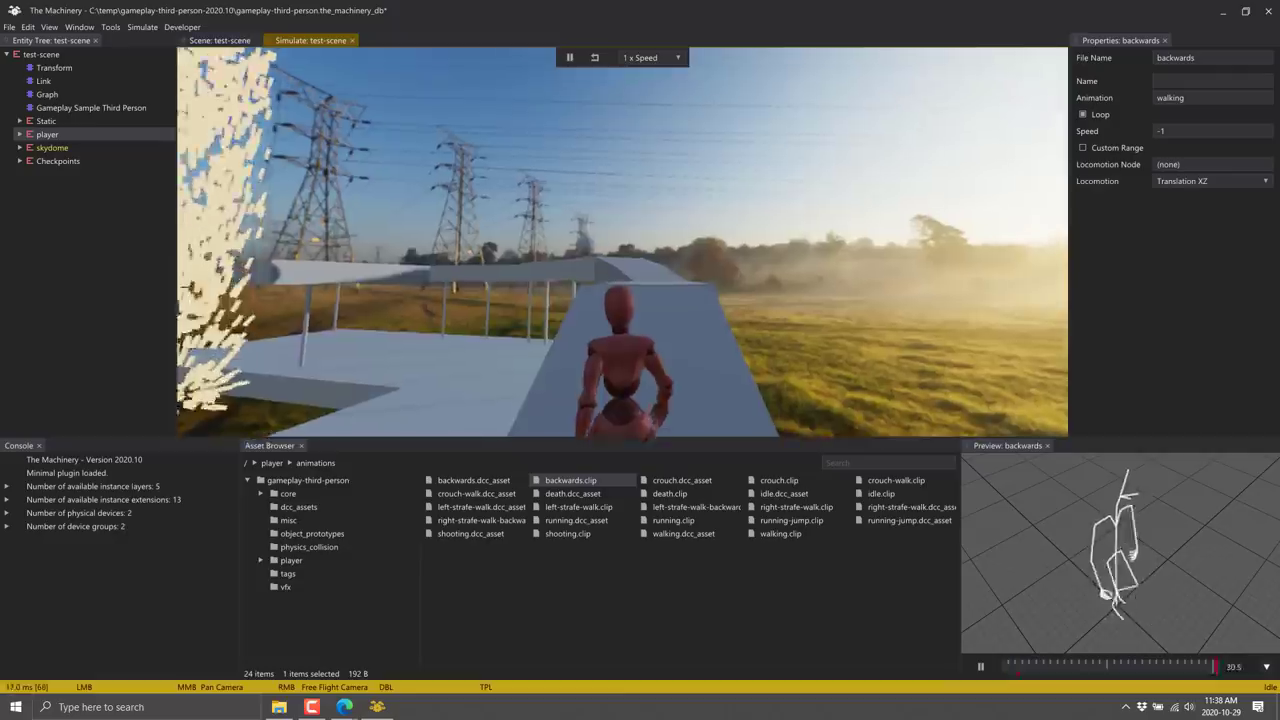
Step: Move the player character on along the raised walkway through the second checkpoint sphere
{"action": "key", "text": "w"}
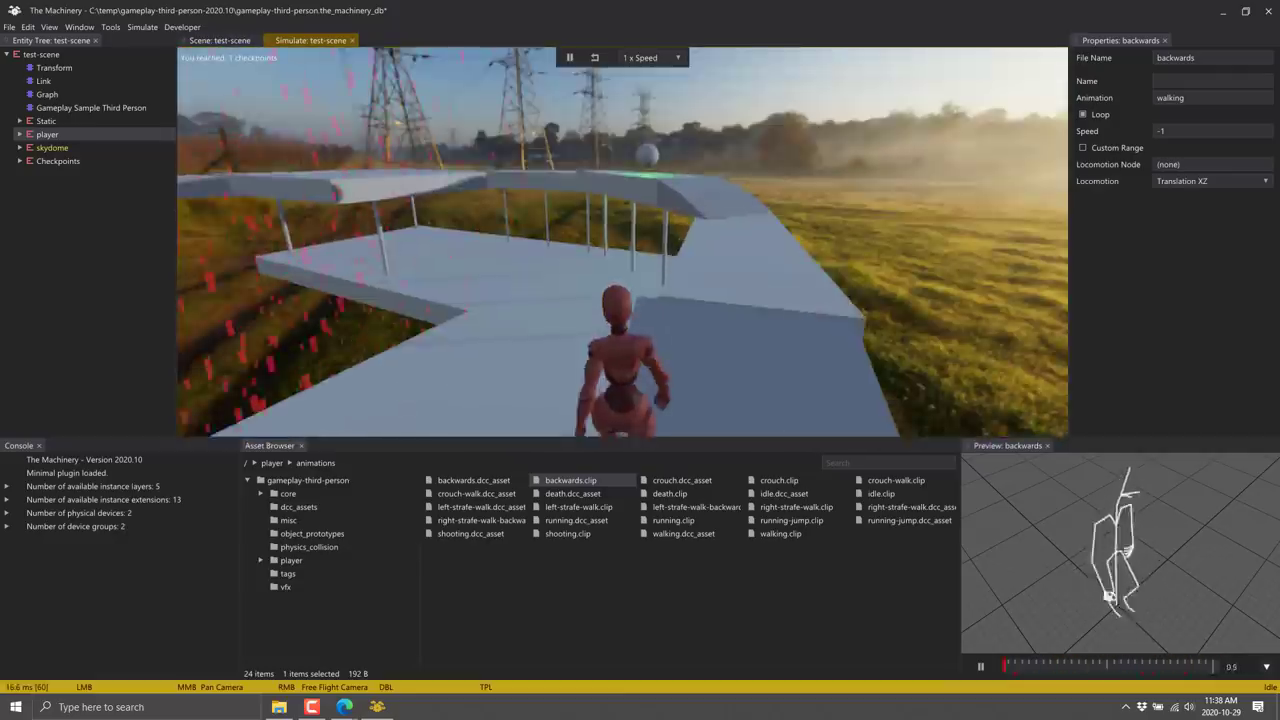
{"action": "key", "text": "w"}
{"action": "key", "text": "w"}
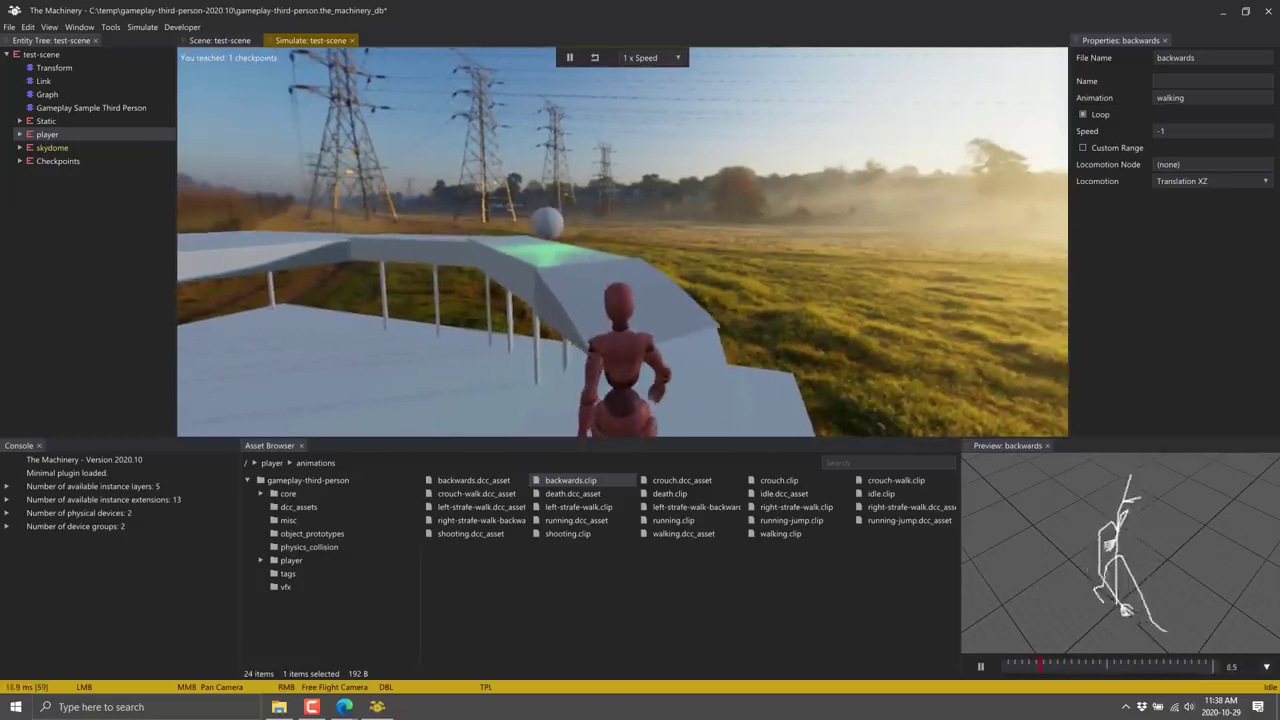
{"action": "key", "text": "w"}
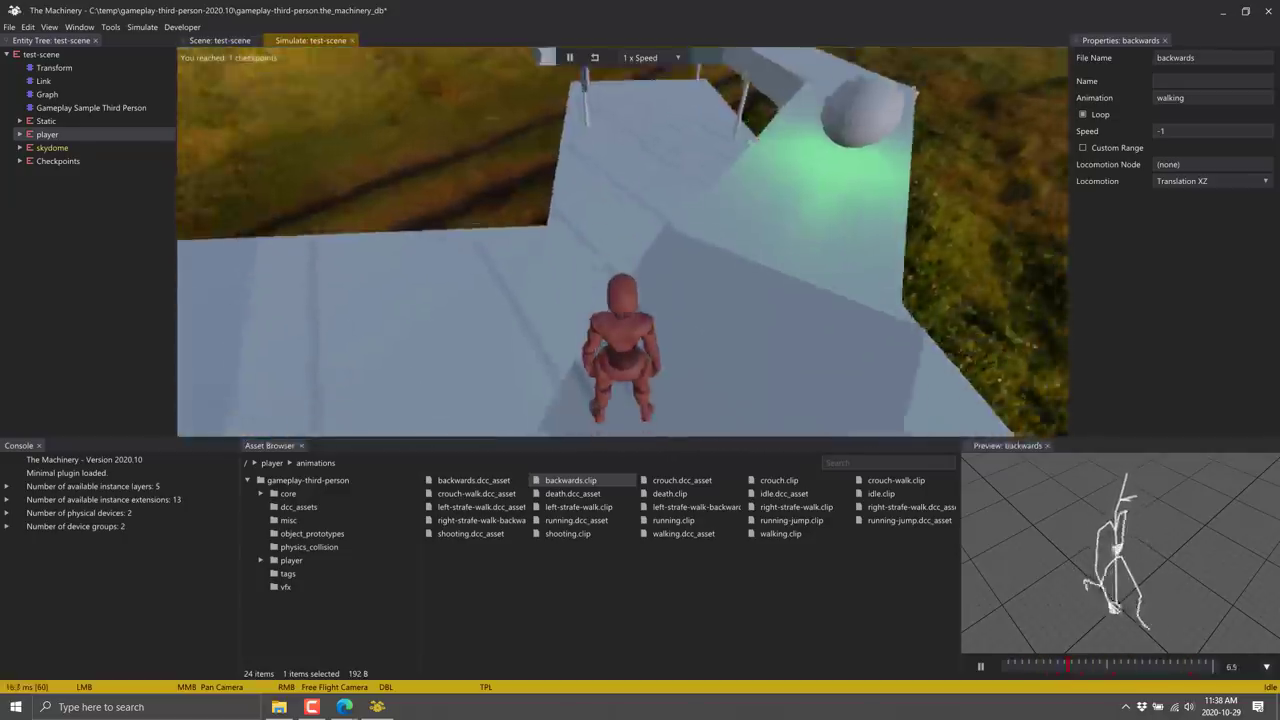
{"action": "key", "text": "w"}
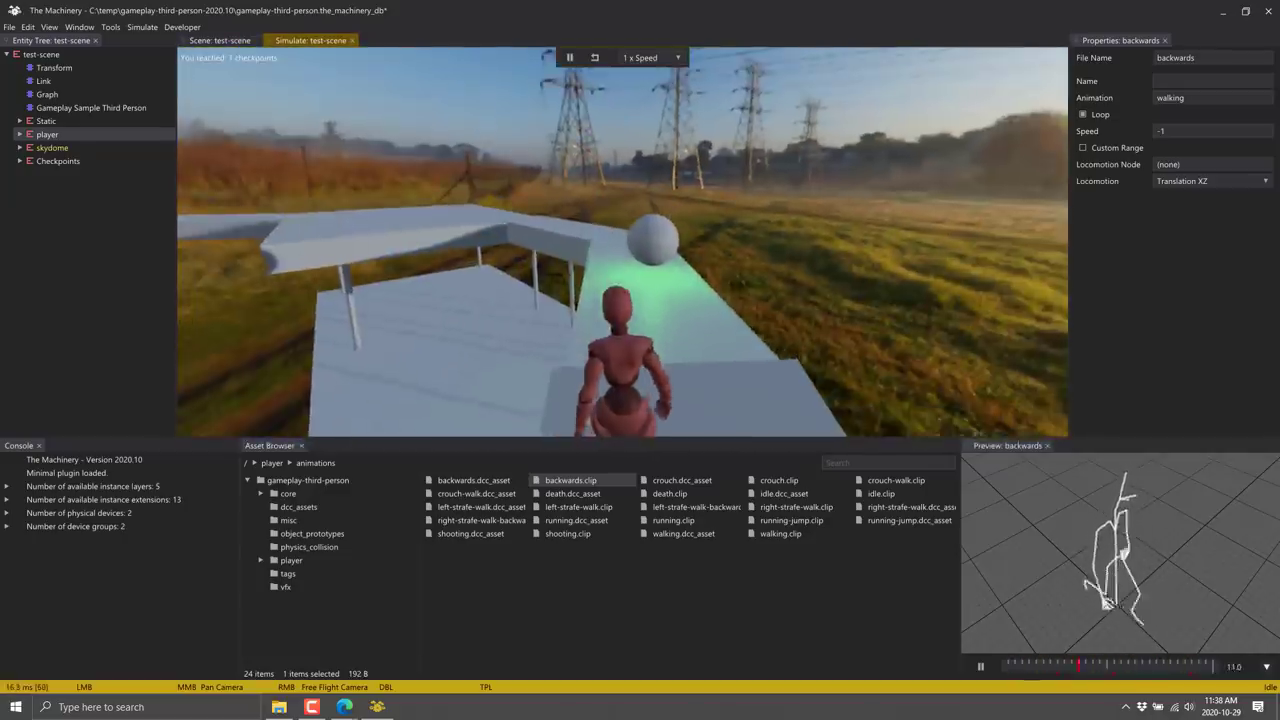
{"action": "key", "text": "w"}
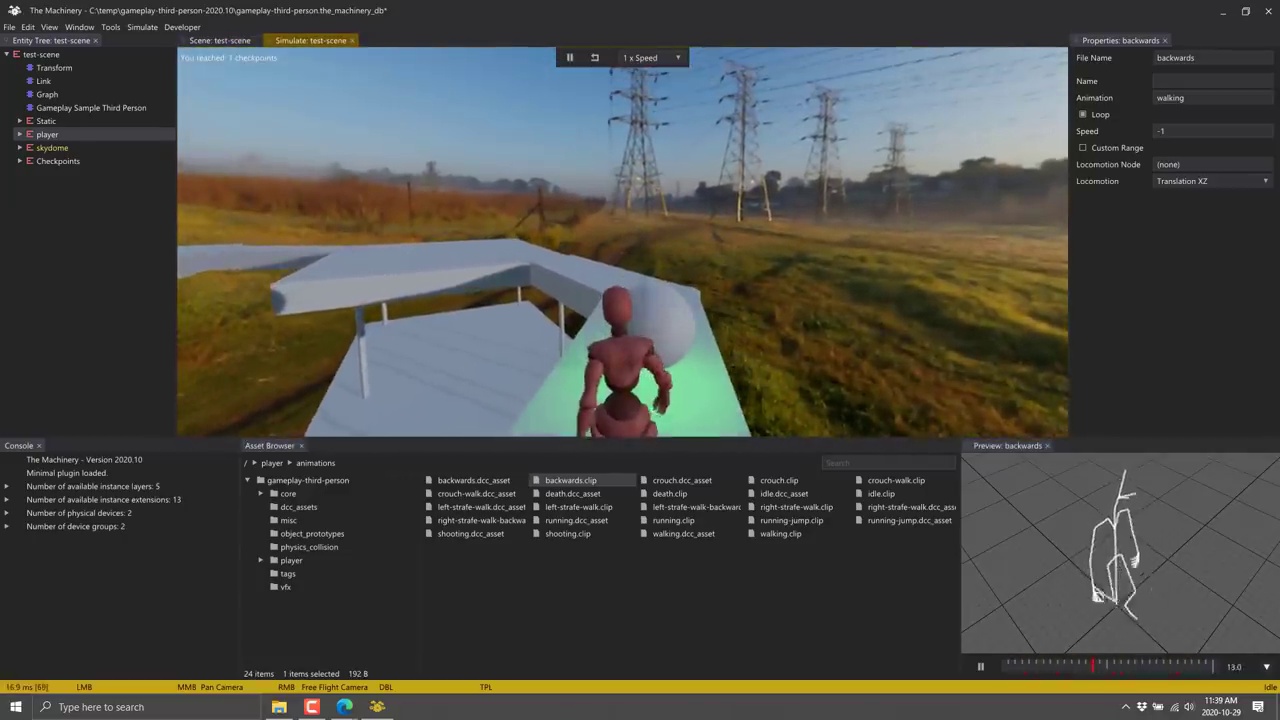
{"action": "key", "text": "w"}
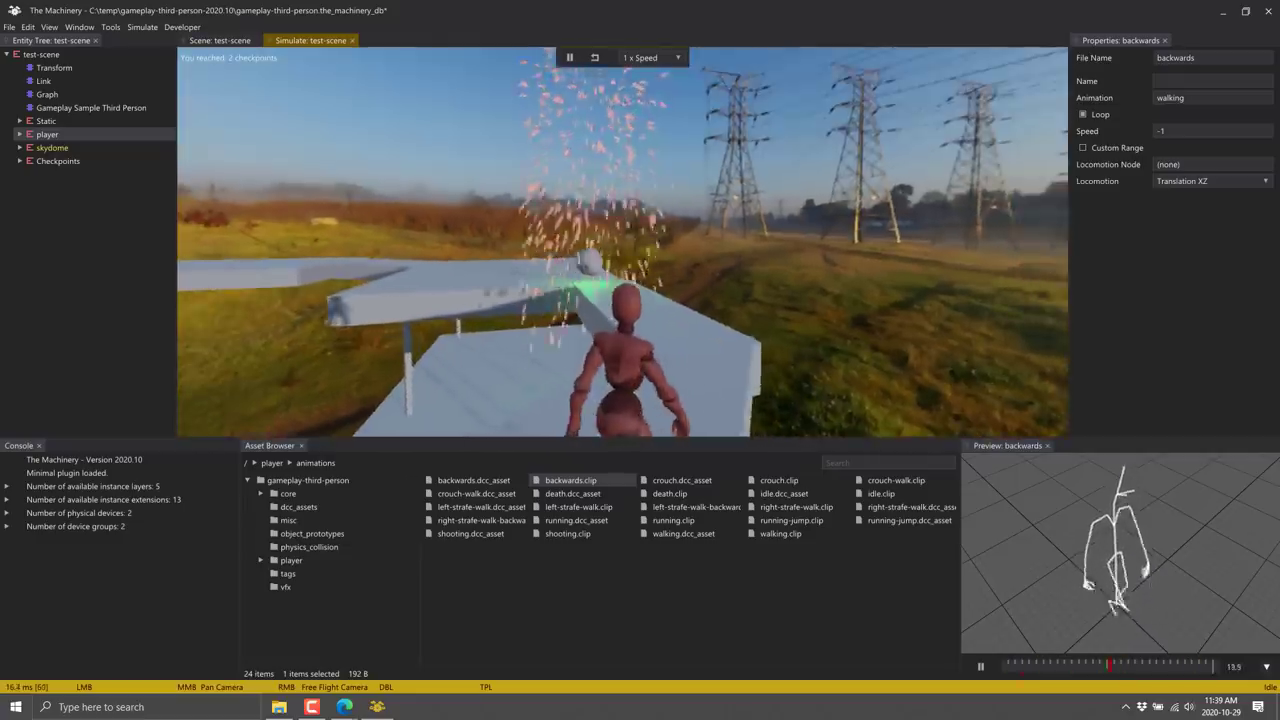
{"action": "key", "text": "w"}
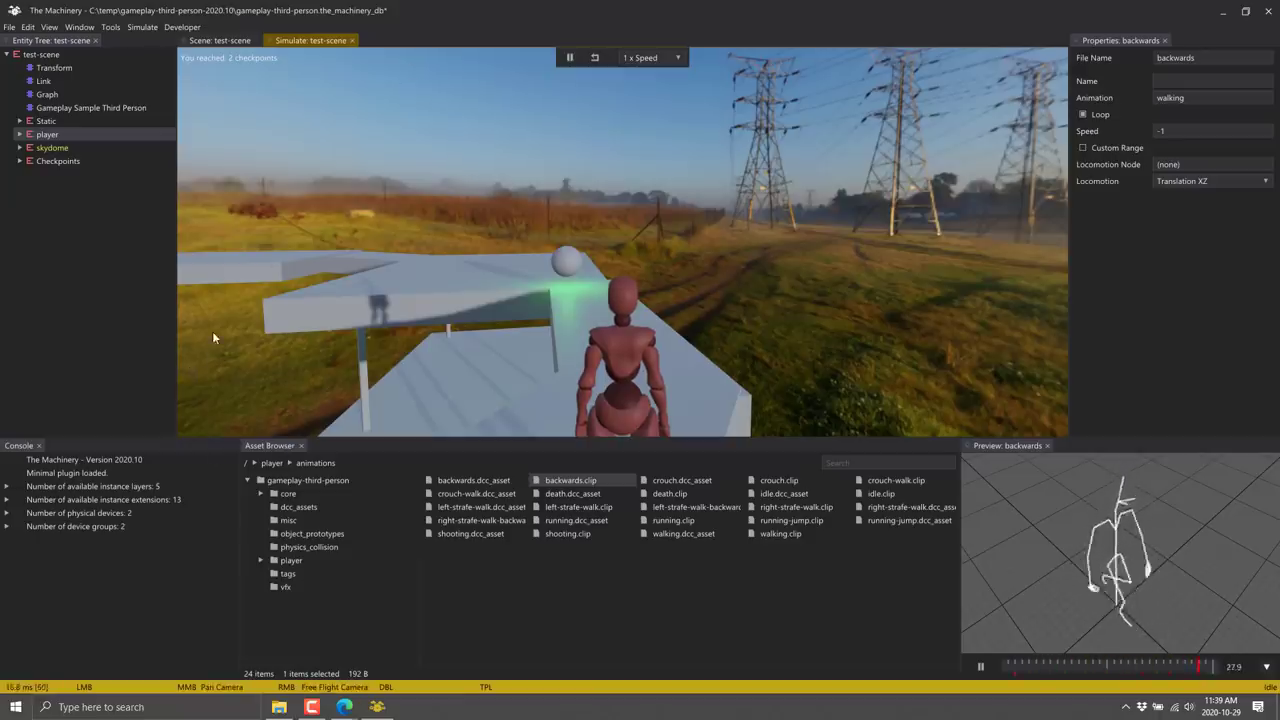
Step: Open dcc-mesh.creation from the core/creation_graphs folder to view its node graph
{"action": "left_click", "coordinate": [260, 493]}
{"action": "left_click", "coordinate": [320, 507]}
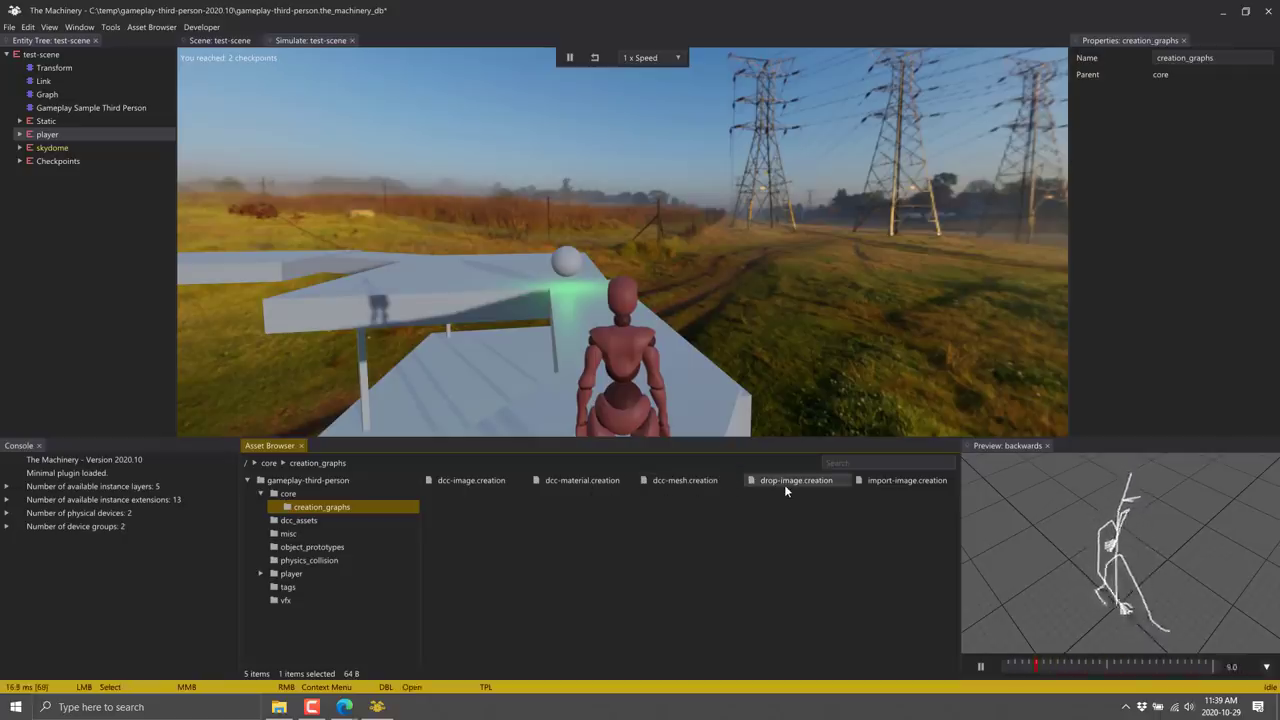
{"action": "double_click", "coordinate": [702, 480]}
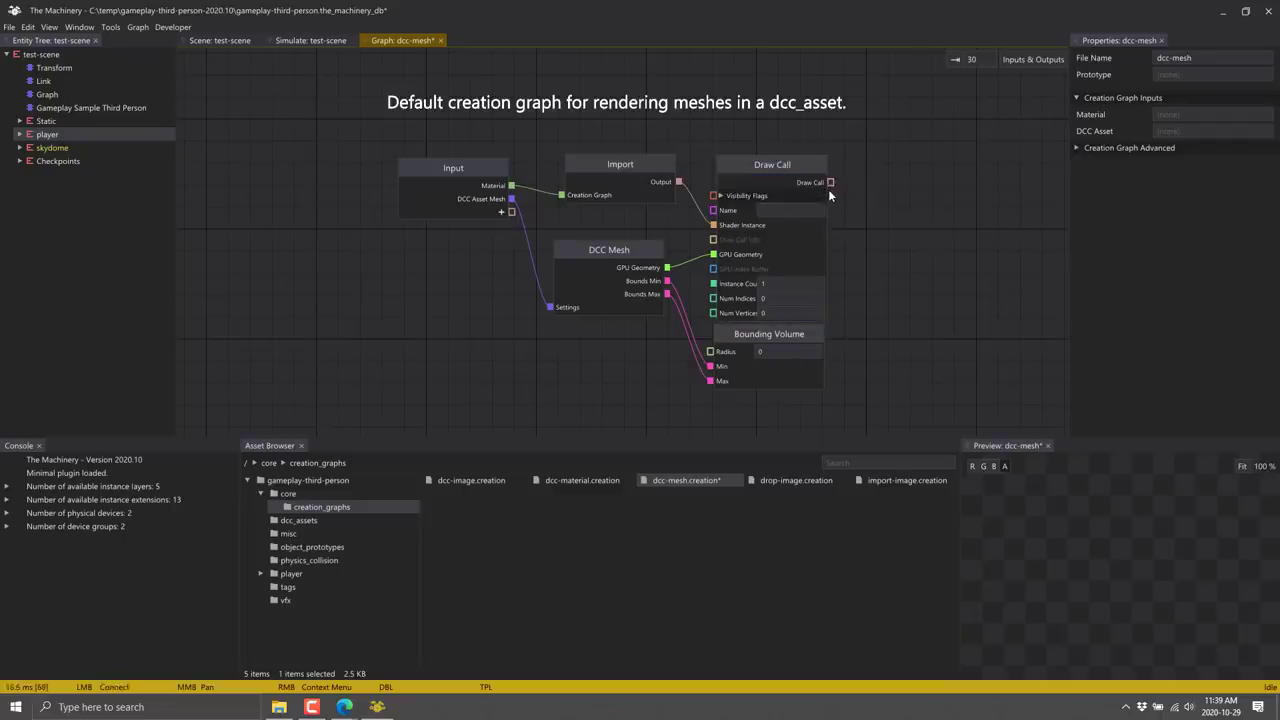
Step: Examine which nodes can be connected to the Draw Call output and which node categories can be added to the graph
{"action": "left_click_drag", "start_coordinate": [830, 182], "coordinate": [899, 209]}
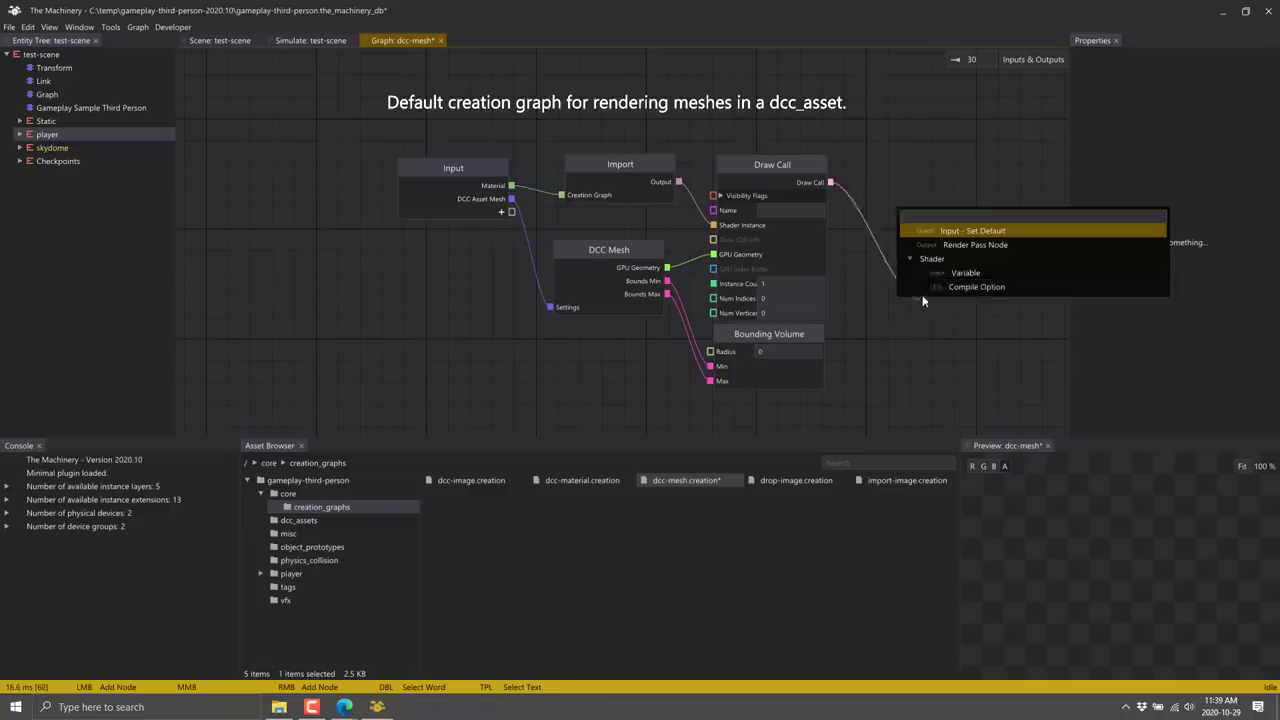
{"action": "left_click", "coordinate": [917, 162]}
{"action": "right_click", "coordinate": [915, 155]}
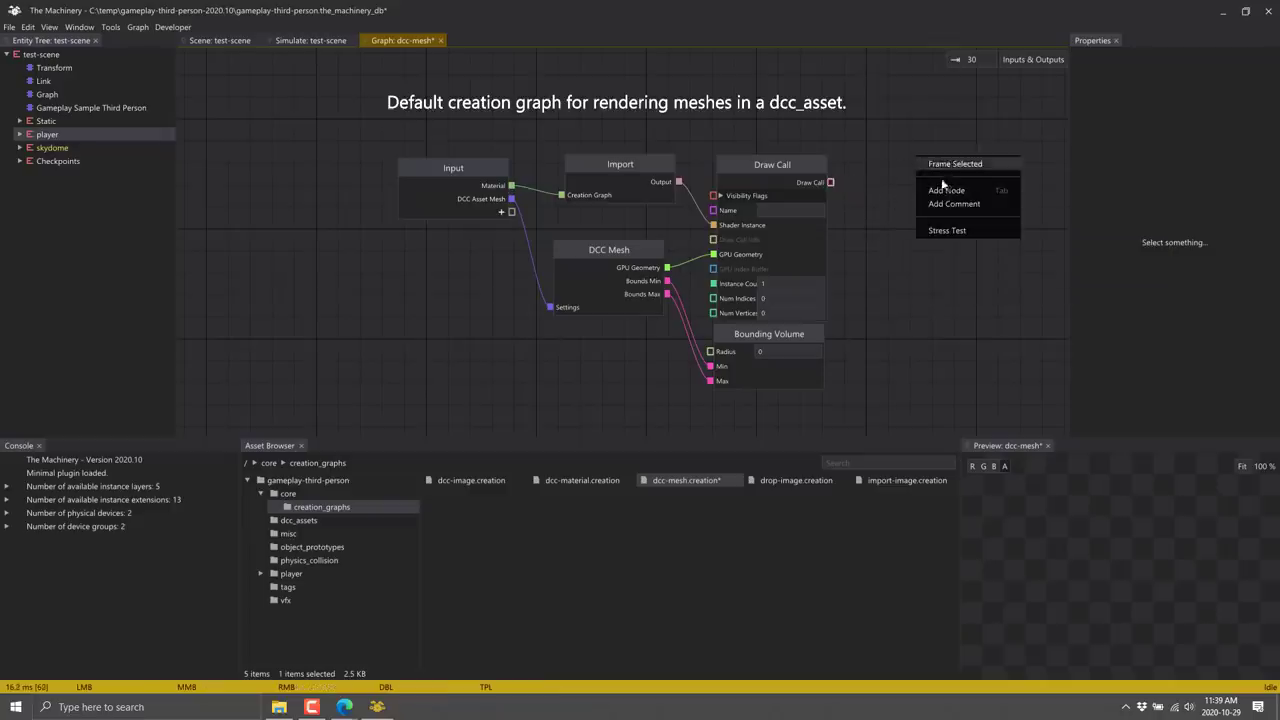
{"action": "left_click", "coordinate": [947, 190]}
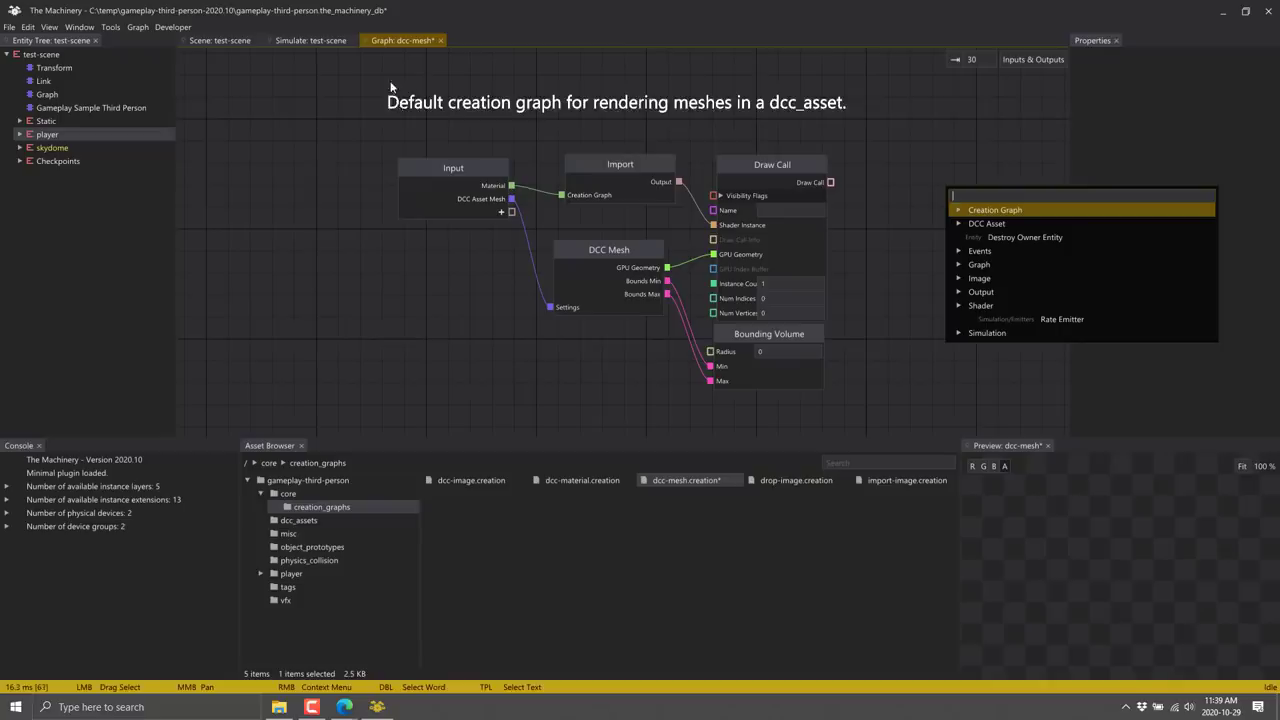
Step: Switch to File Explorer and browse from beta-2020.10 into samples/plugins/pong_tab to view the sample's source files
{"action": "left_click", "coordinate": [281, 708]}
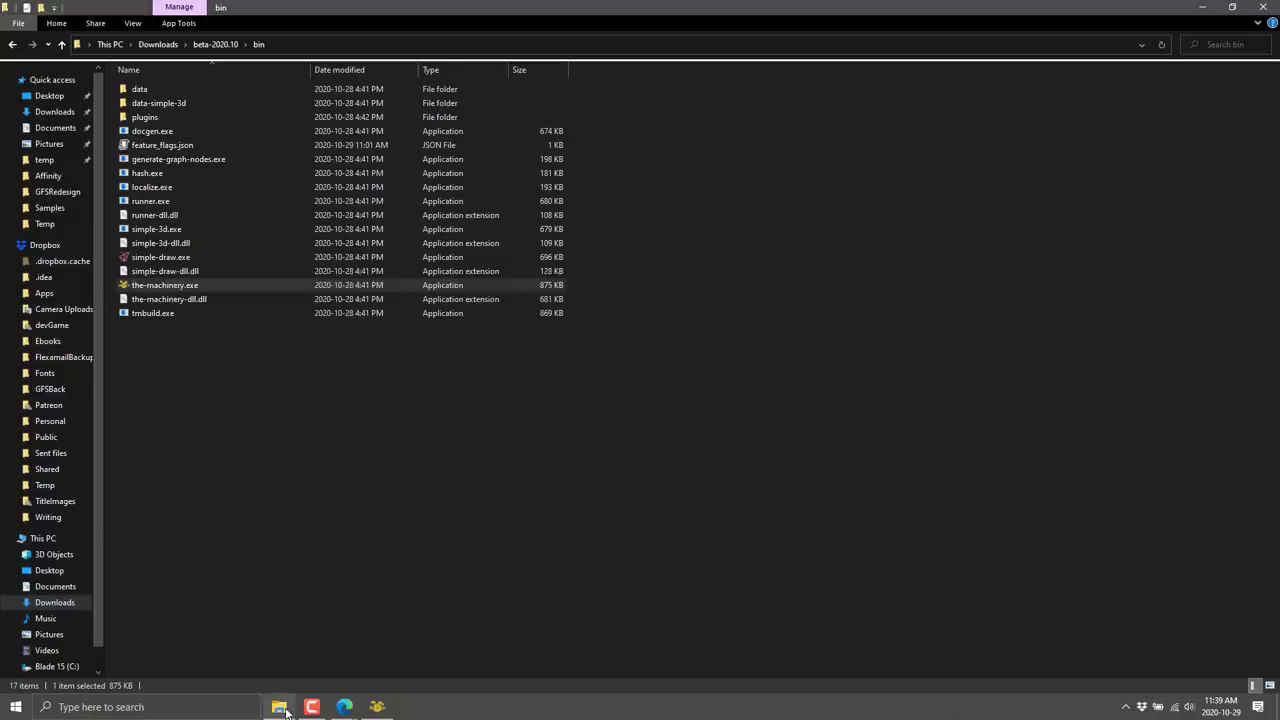
{"action": "left_click", "coordinate": [218, 46]}
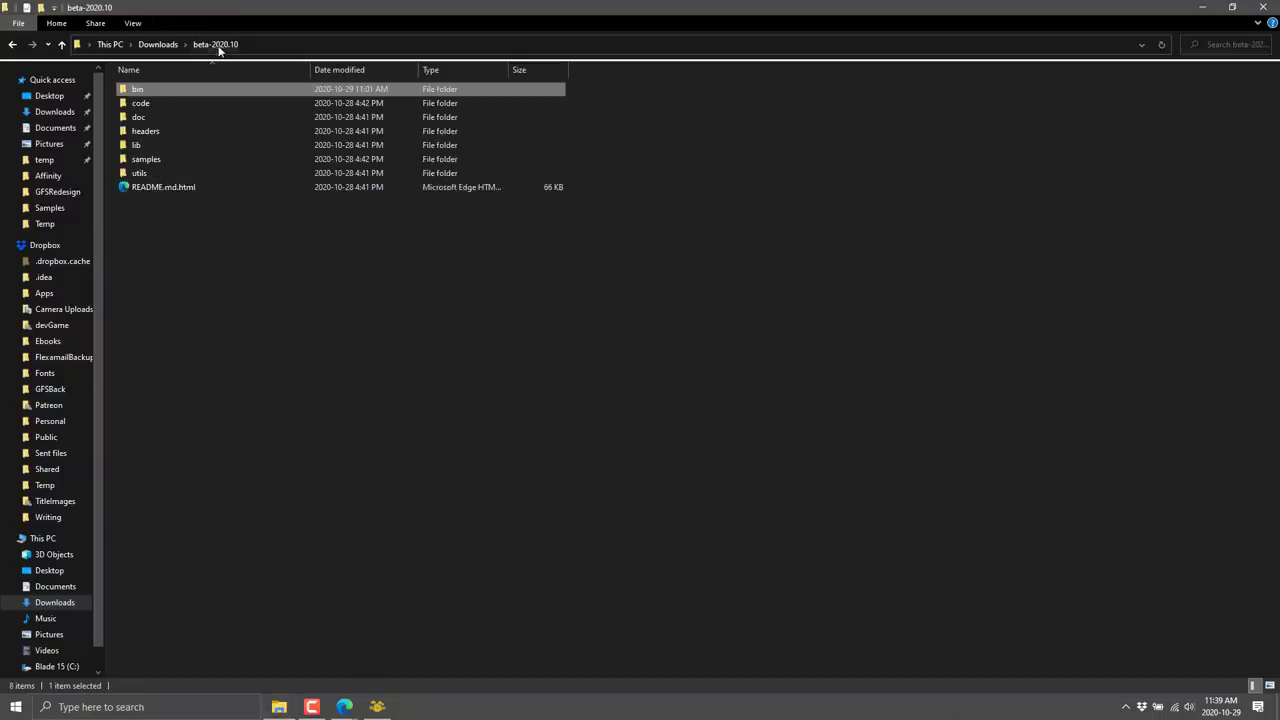
{"action": "double_click", "coordinate": [141, 159]}
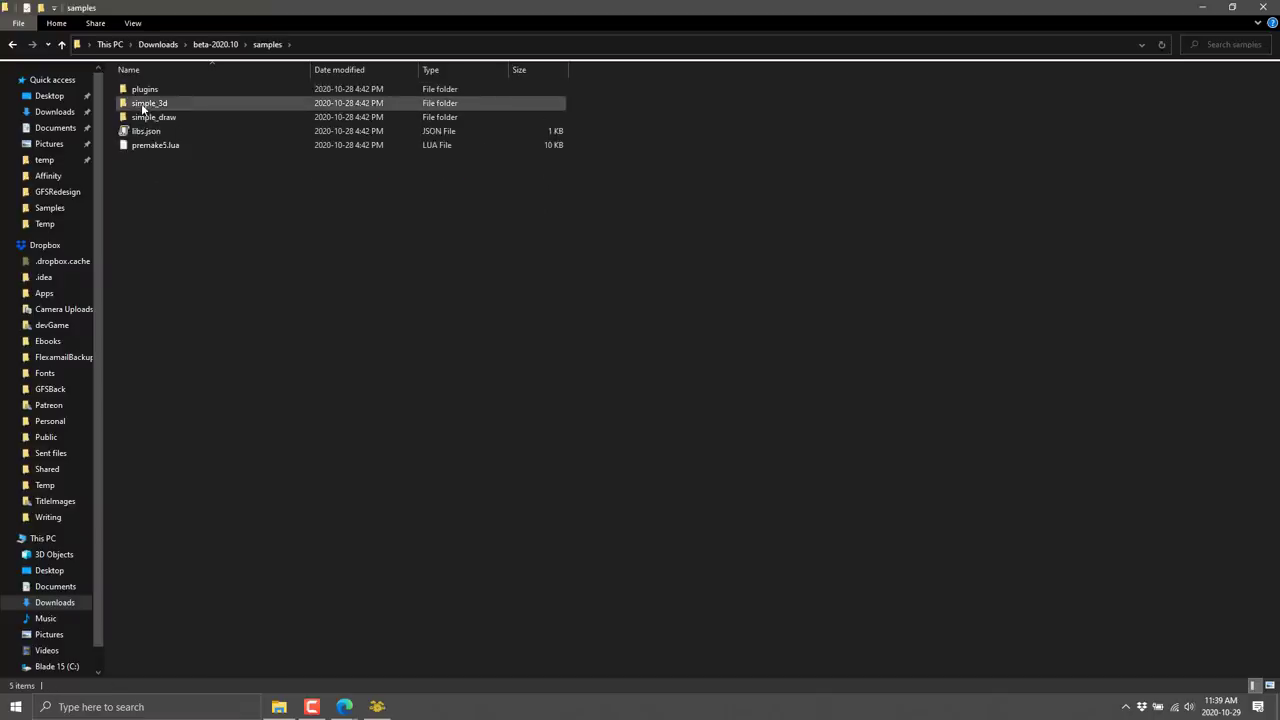
{"action": "double_click", "coordinate": [143, 91]}
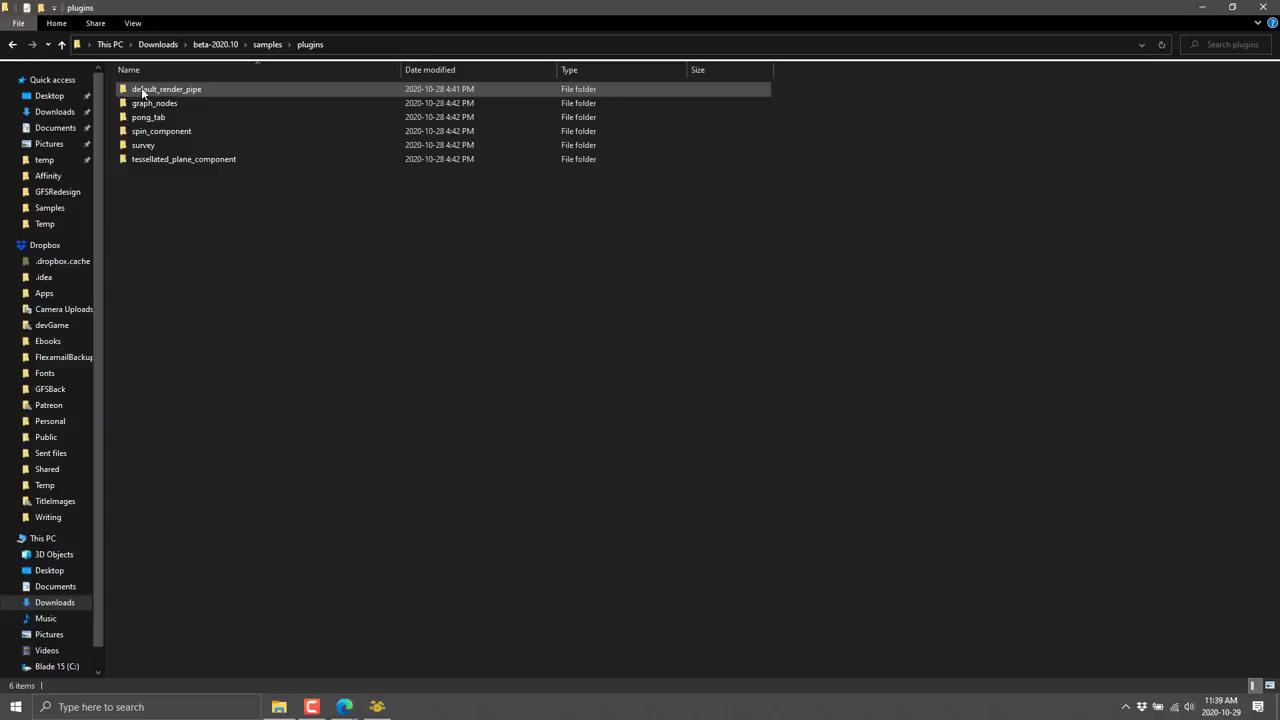
{"action": "double_click", "coordinate": [163, 119]}
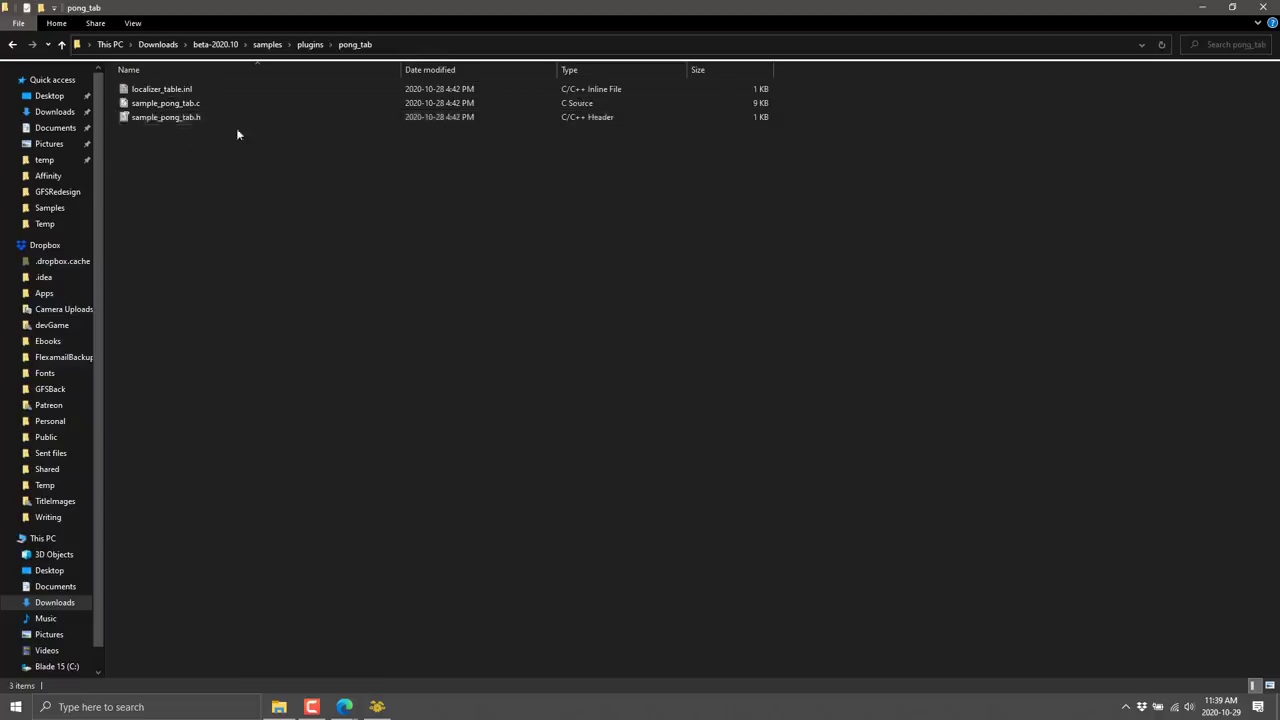
Step: Switch to The Machinery, open the Pong view provided by the sample plugin, and close it again
{"action": "left_click", "coordinate": [378, 708]}
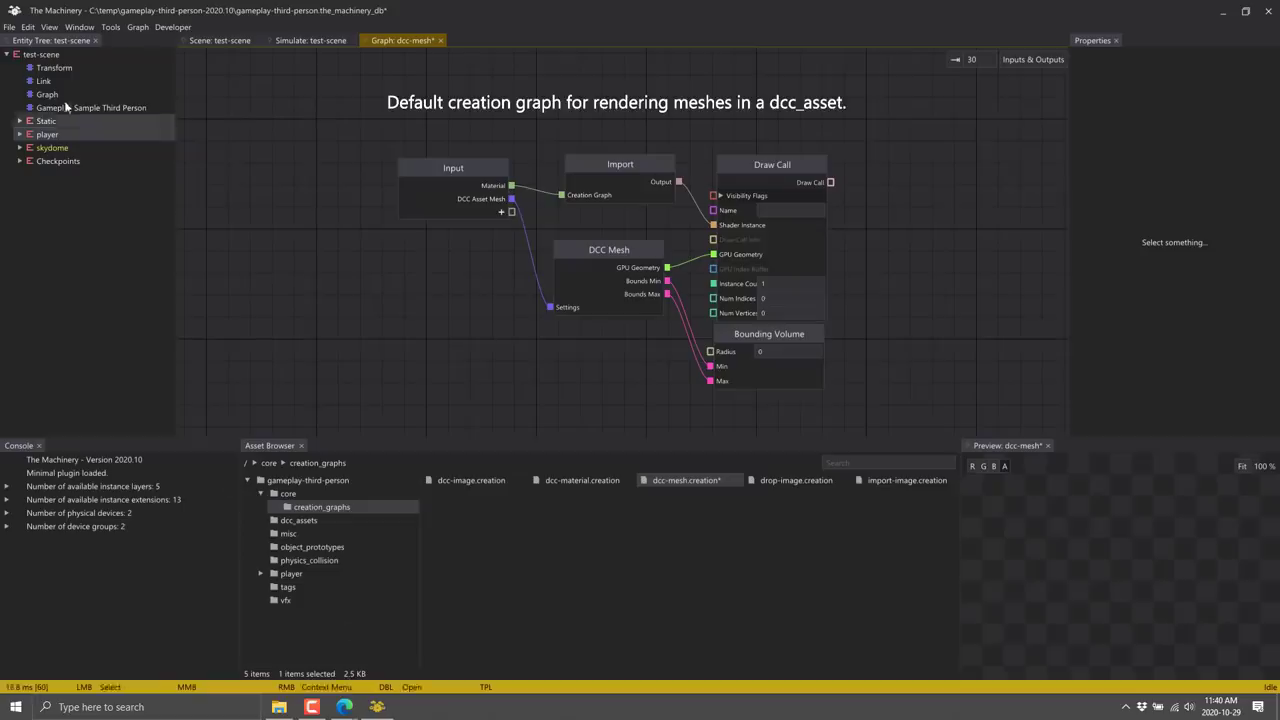
{"action": "left_click", "coordinate": [110, 27]}
{"action": "mouse_move", "coordinate": [138, 28]}
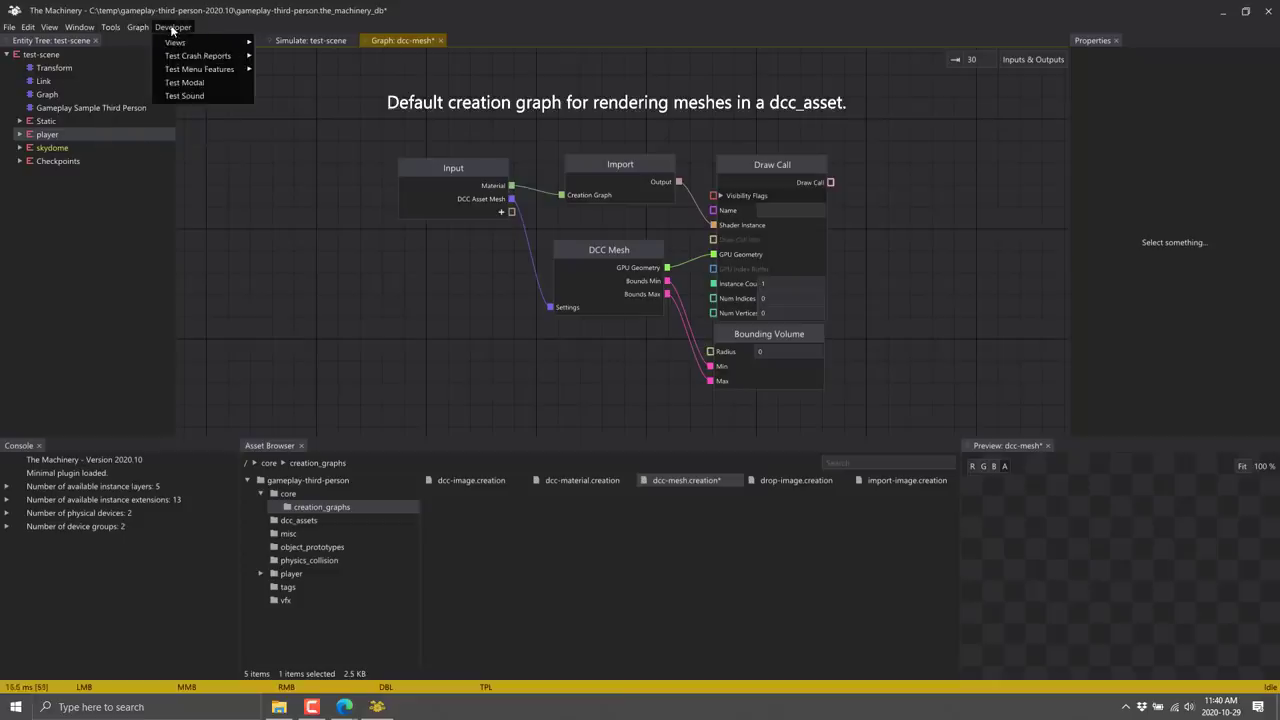
{"action": "mouse_move", "coordinate": [87, 34]}
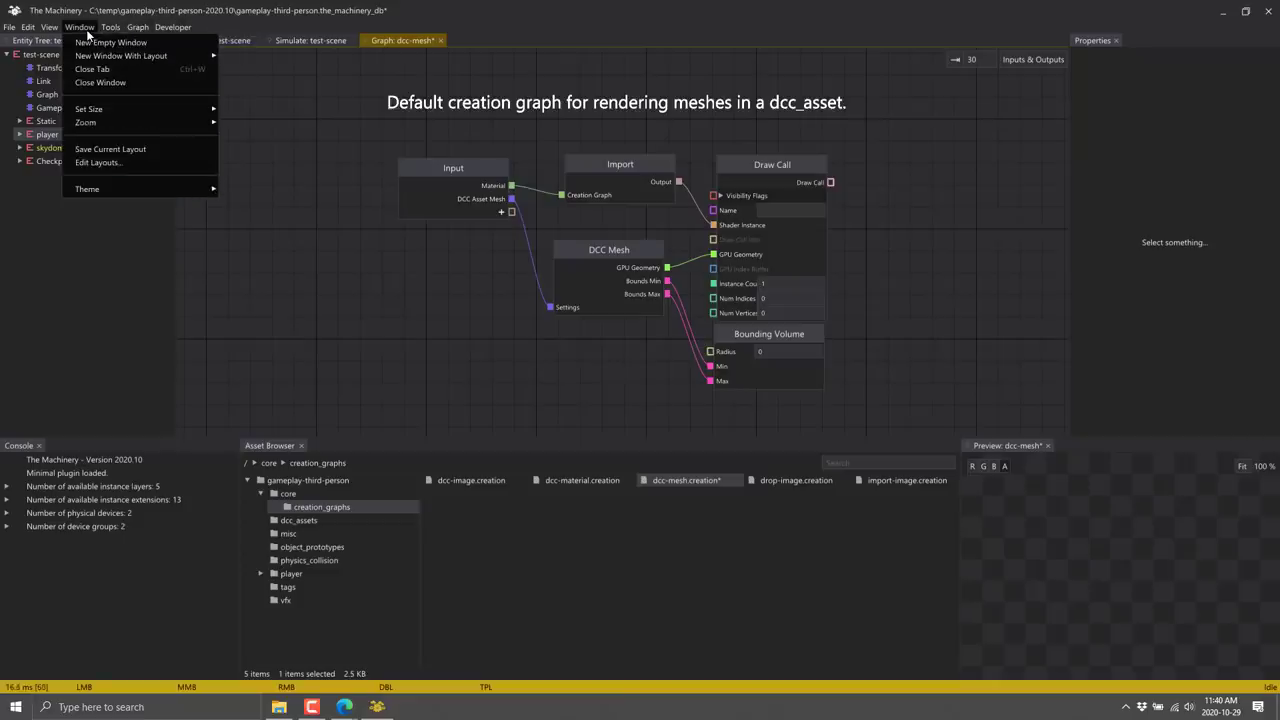
{"action": "mouse_move", "coordinate": [48, 30]}
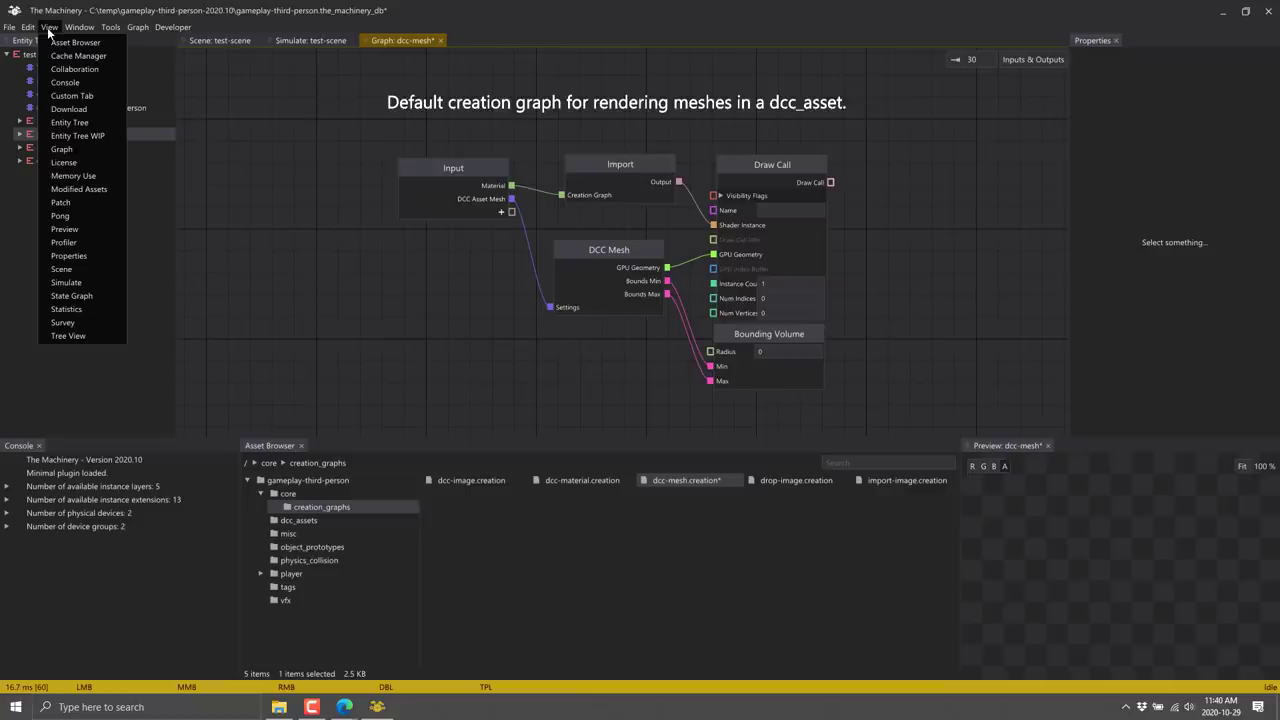
{"action": "left_click", "coordinate": [60, 215]}
{"action": "left_click", "coordinate": [616, 281]}
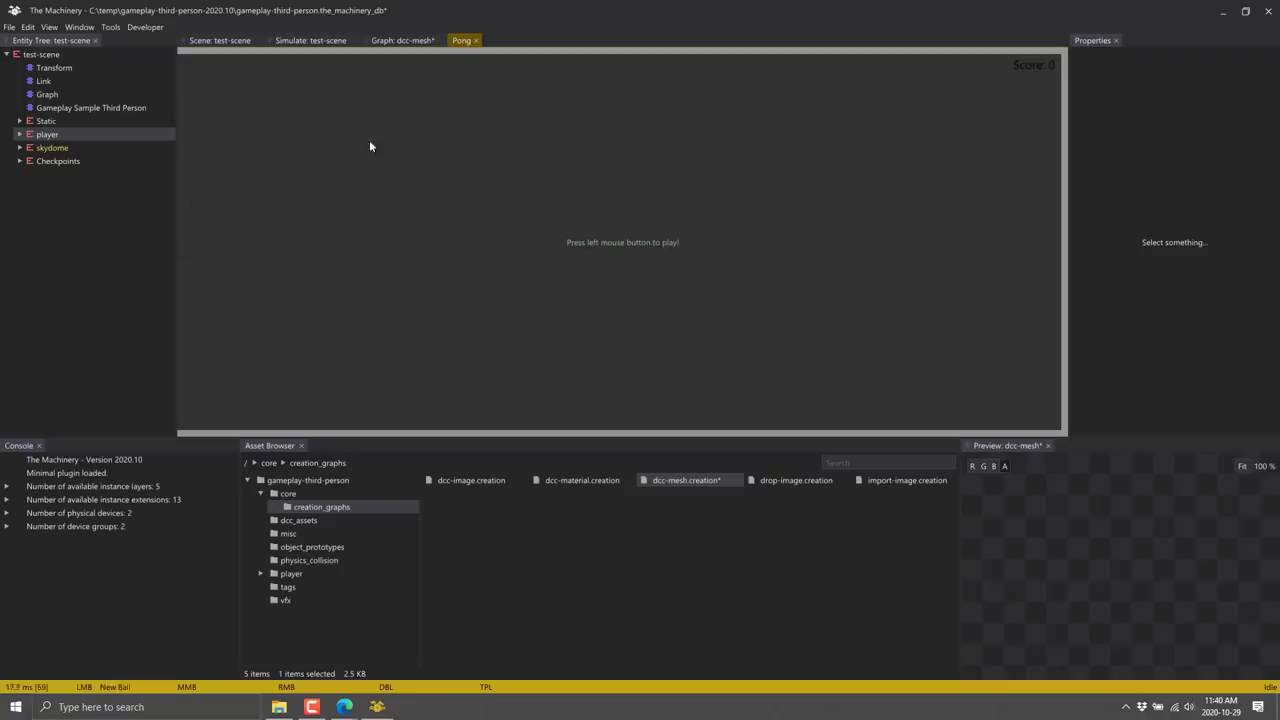
{"action": "left_click", "coordinate": [475, 40]}
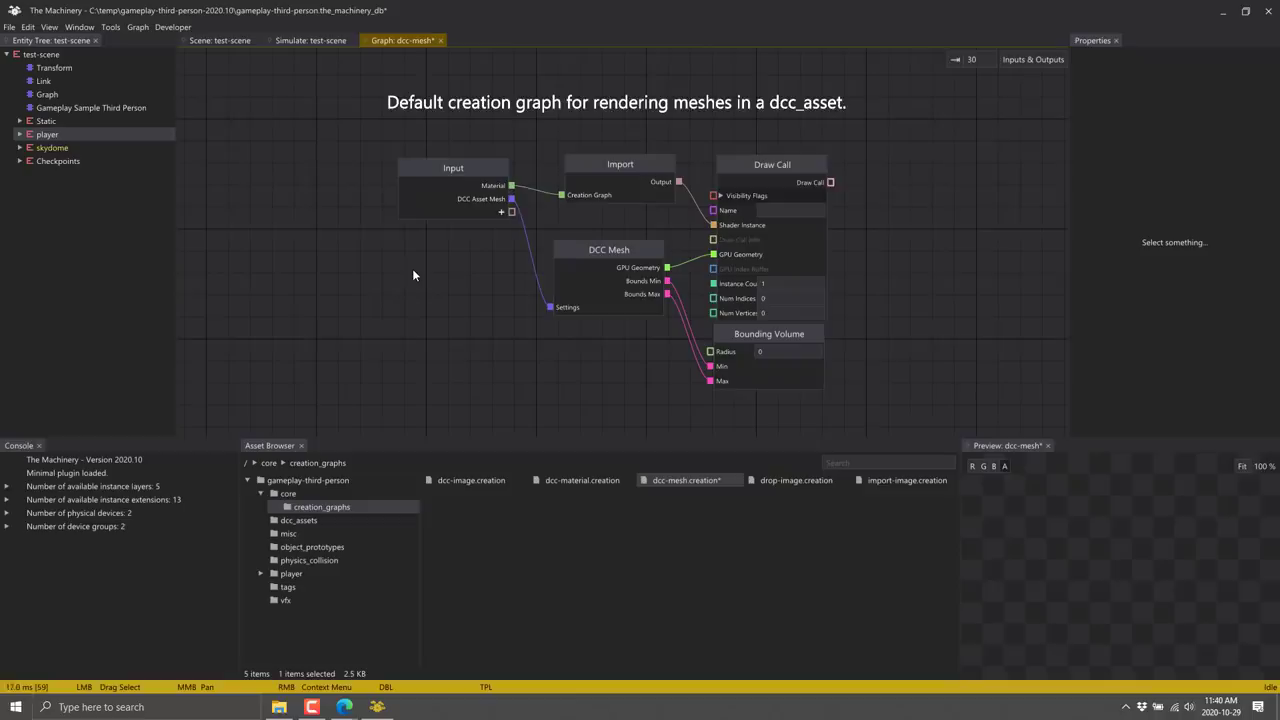
Step: Switch to File Explorer and open sample_pong_tab.c from the pong_tab folder in Visual Studio Code
{"action": "key", "text": "alt+Tab"}
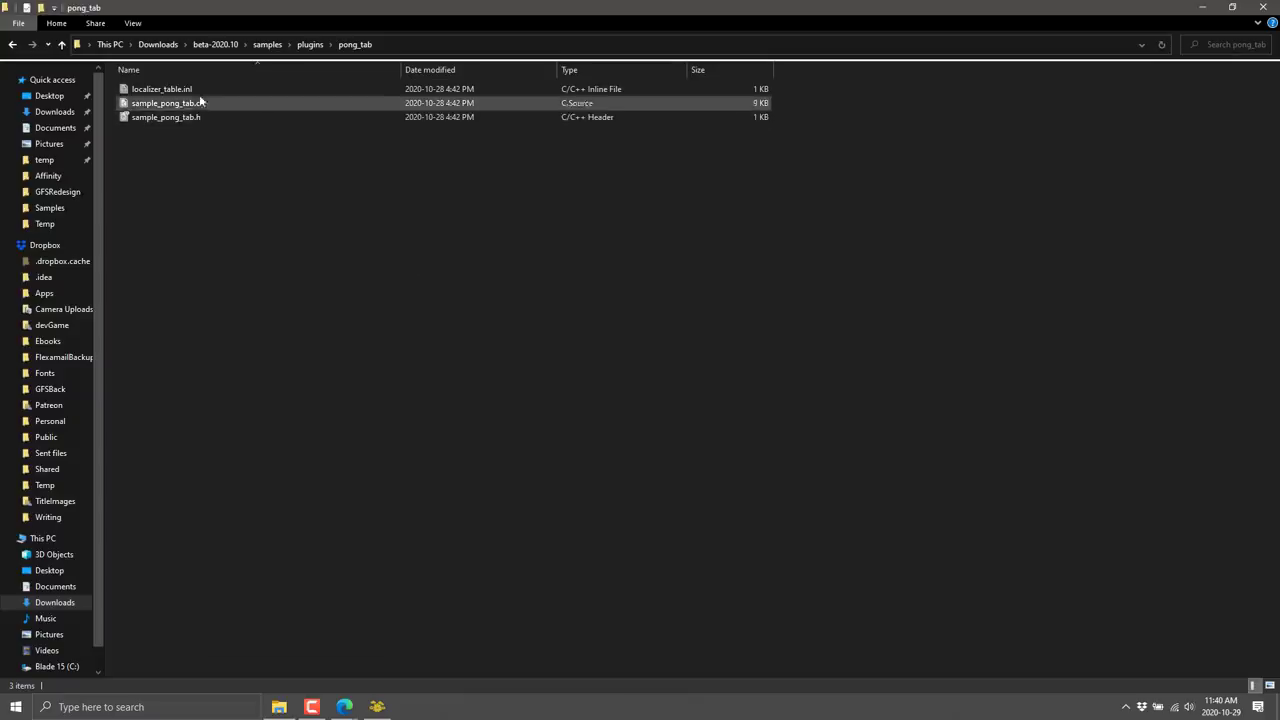
{"action": "left_click", "coordinate": [181, 104]}
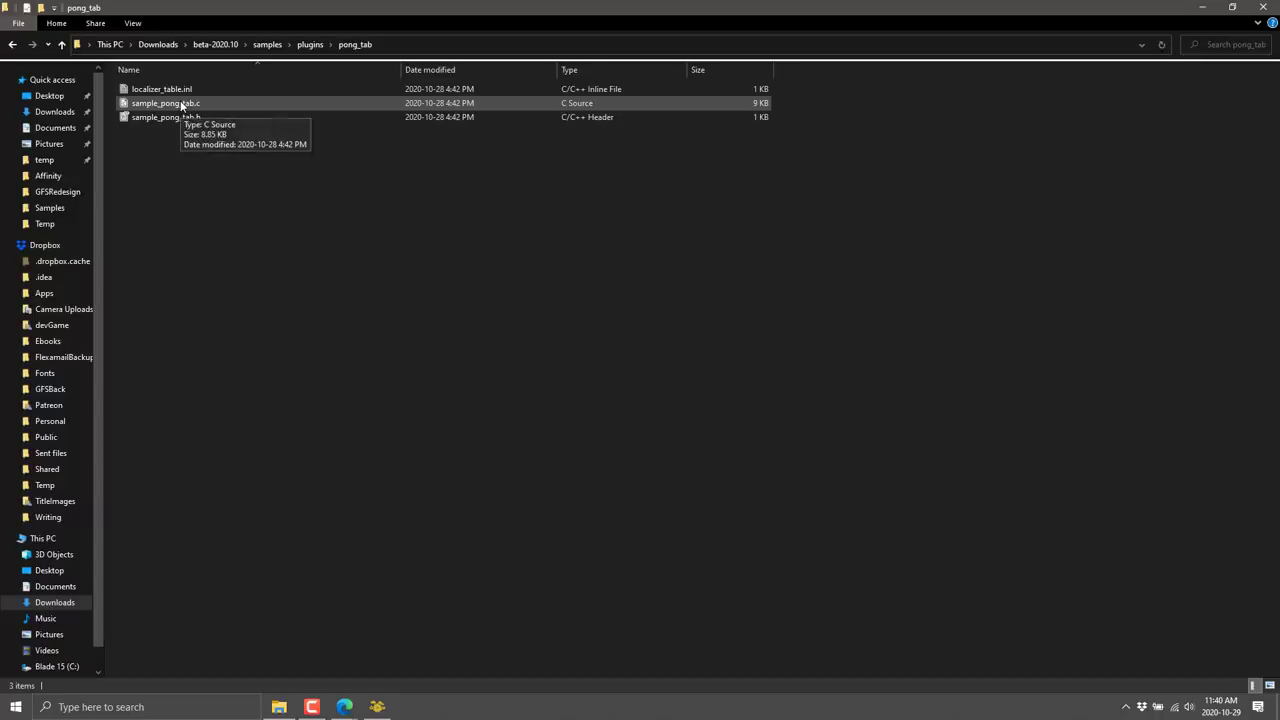
{"action": "right_click", "coordinate": [181, 104]}
{"action": "left_click", "coordinate": [250, 144]}
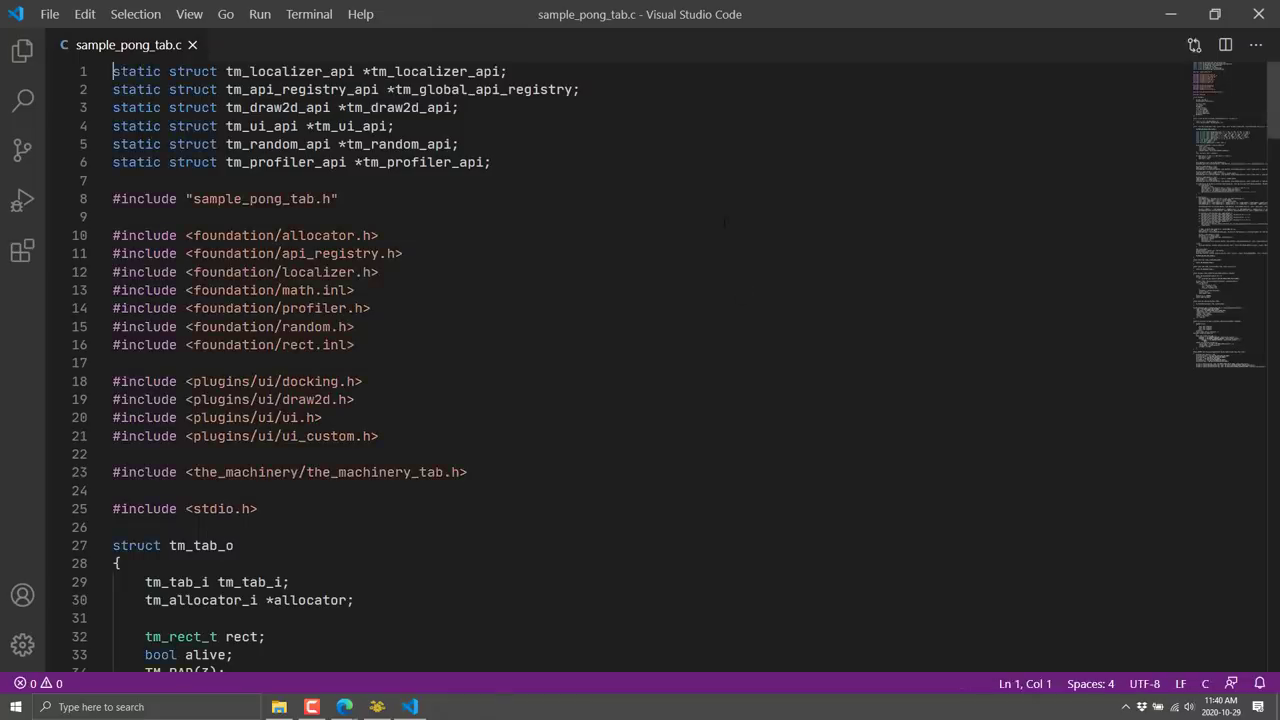
Step: Read through sample_pong_tab.c from the includes to the tab__create function, dismissing the C/C++ extension update notification
{"action": "scroll", "coordinate": [725, 225], "scroll_direction": "down", "scroll_amount": 9}
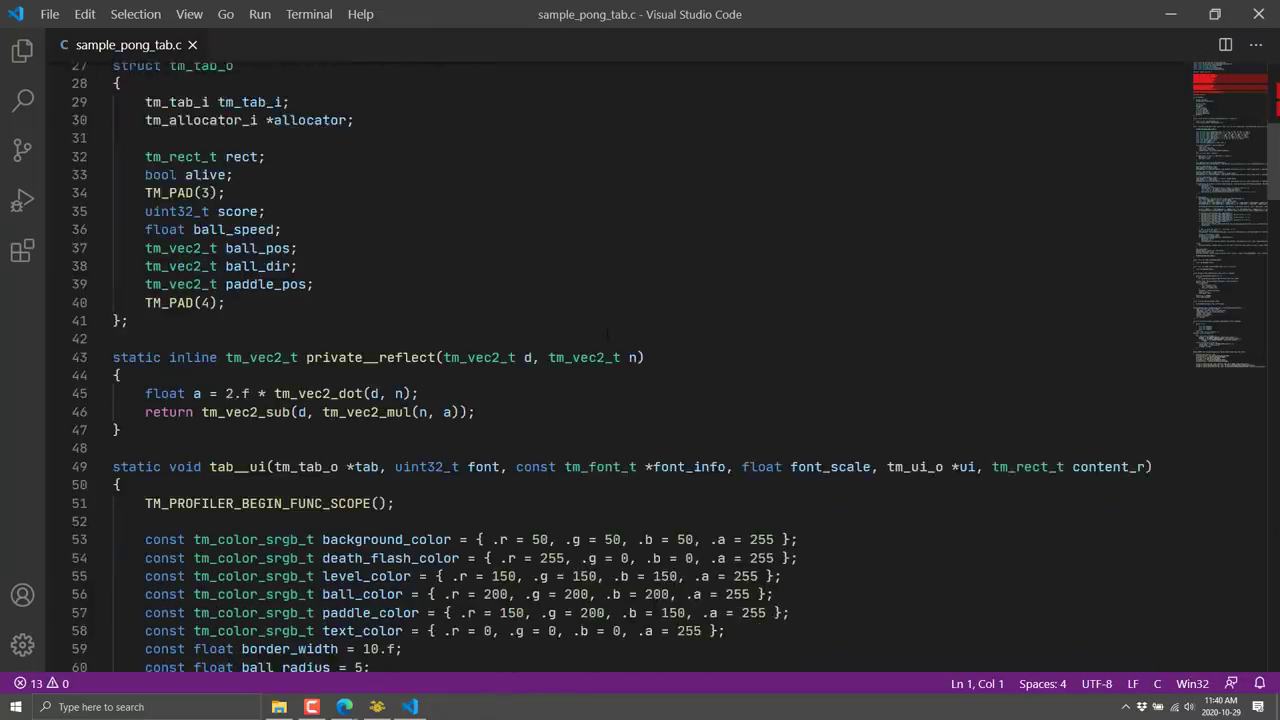
{"action": "scroll", "coordinate": [607, 334], "scroll_direction": "down", "scroll_amount": 12}
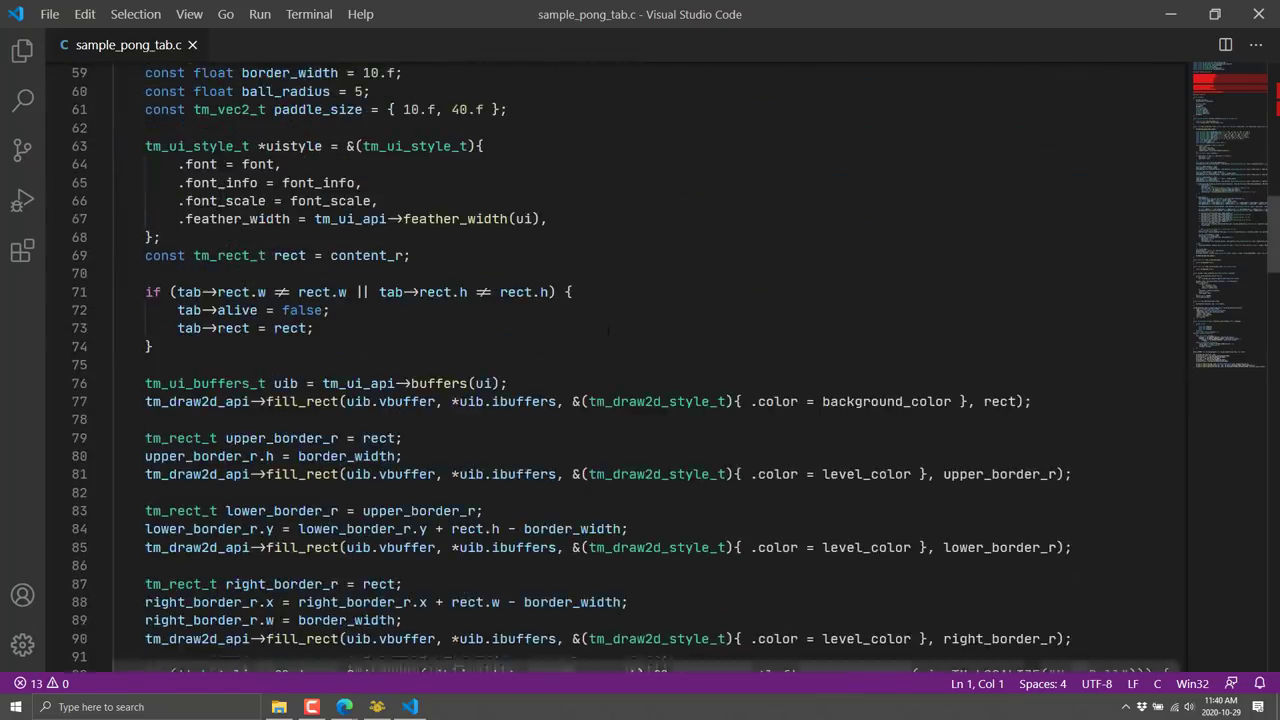
{"action": "scroll", "coordinate": [607, 330], "scroll_direction": "down", "scroll_amount": 19}
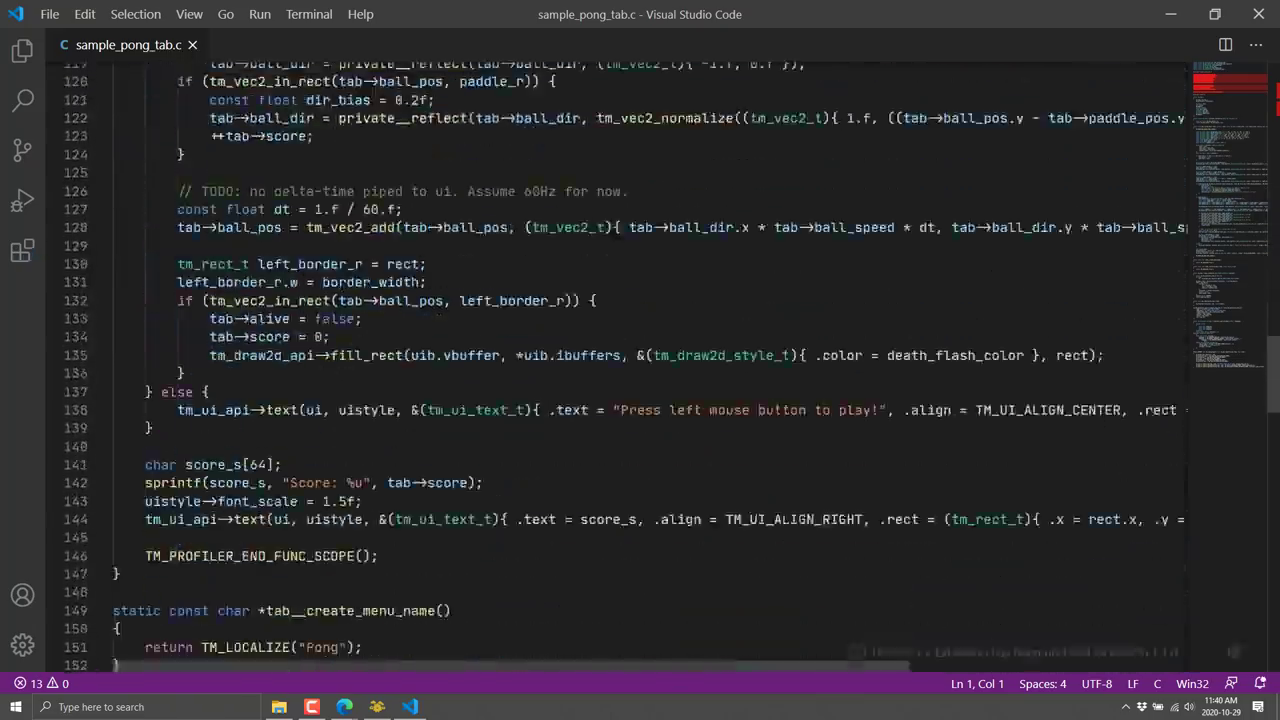
{"action": "scroll", "coordinate": [607, 330], "scroll_direction": "down", "scroll_amount": 5}
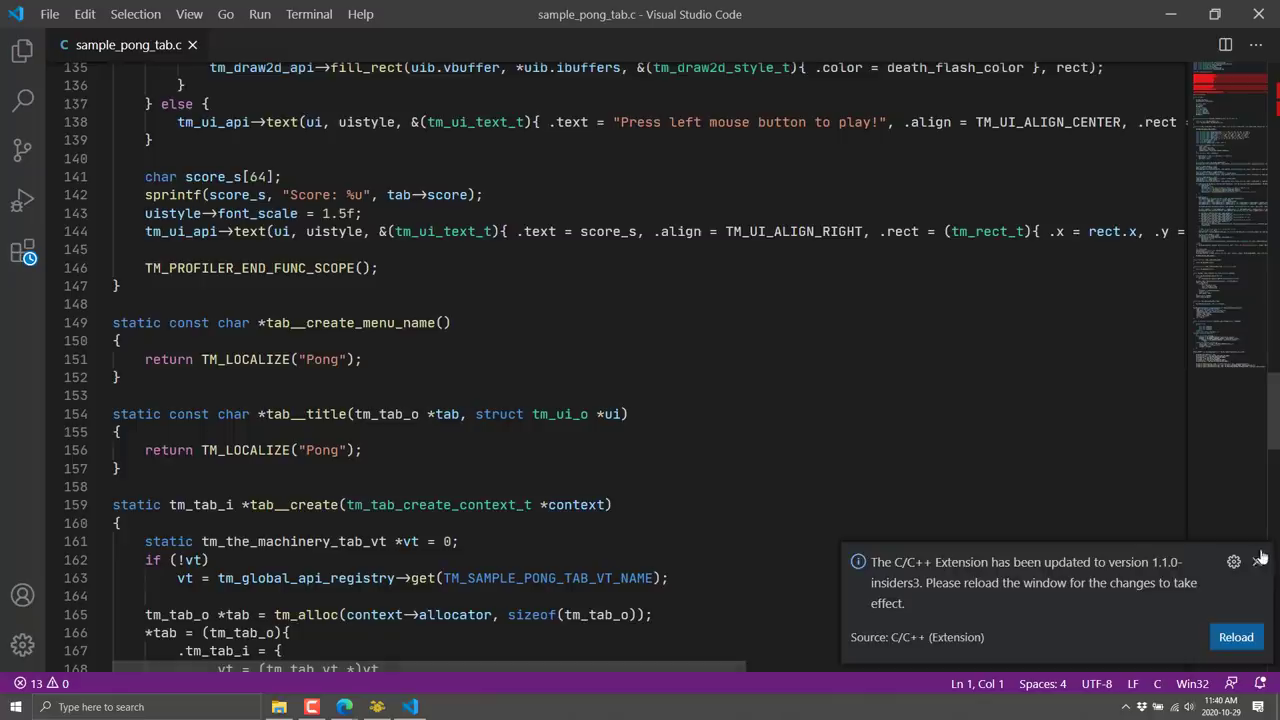
{"action": "left_click", "coordinate": [1258, 561]}
{"action": "scroll", "coordinate": [1265, 558], "scroll_direction": "down", "scroll_amount": 4}
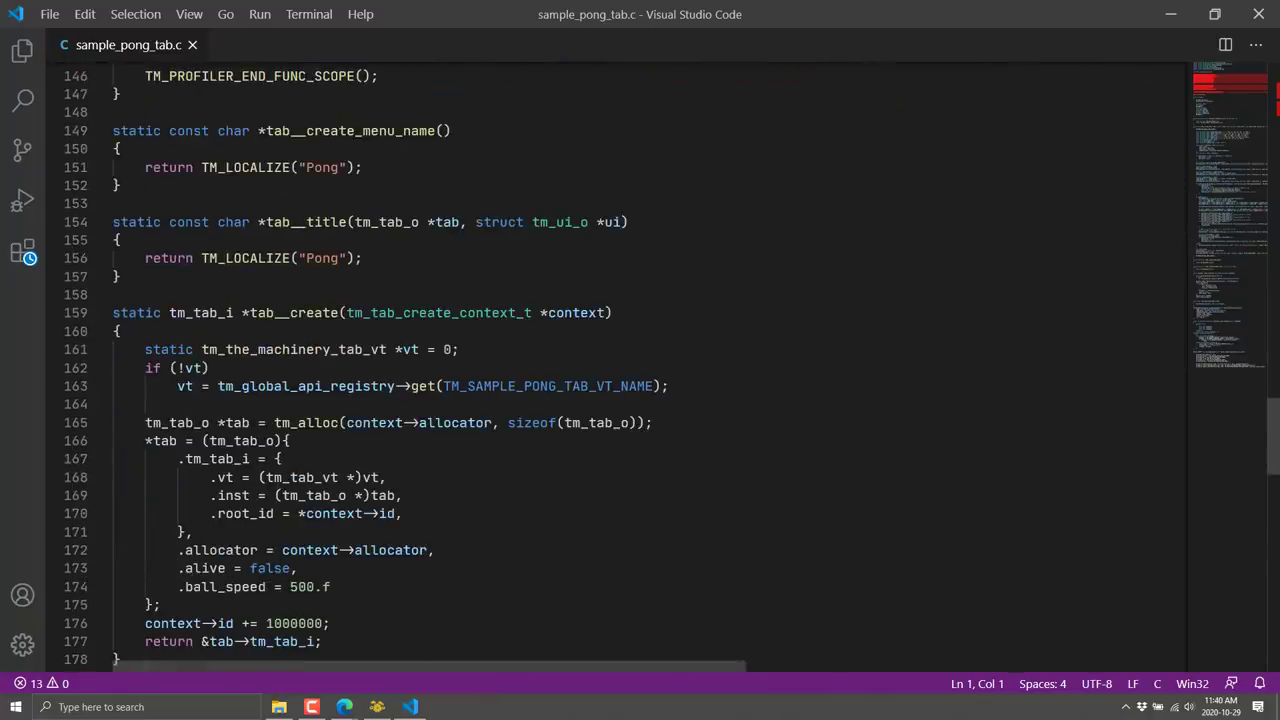
Step: Examine the tab__create and tab__title functions and where tab__title is referenced in the sample_pong_tab_vt structure
{"action": "left_click", "coordinate": [297, 313]}
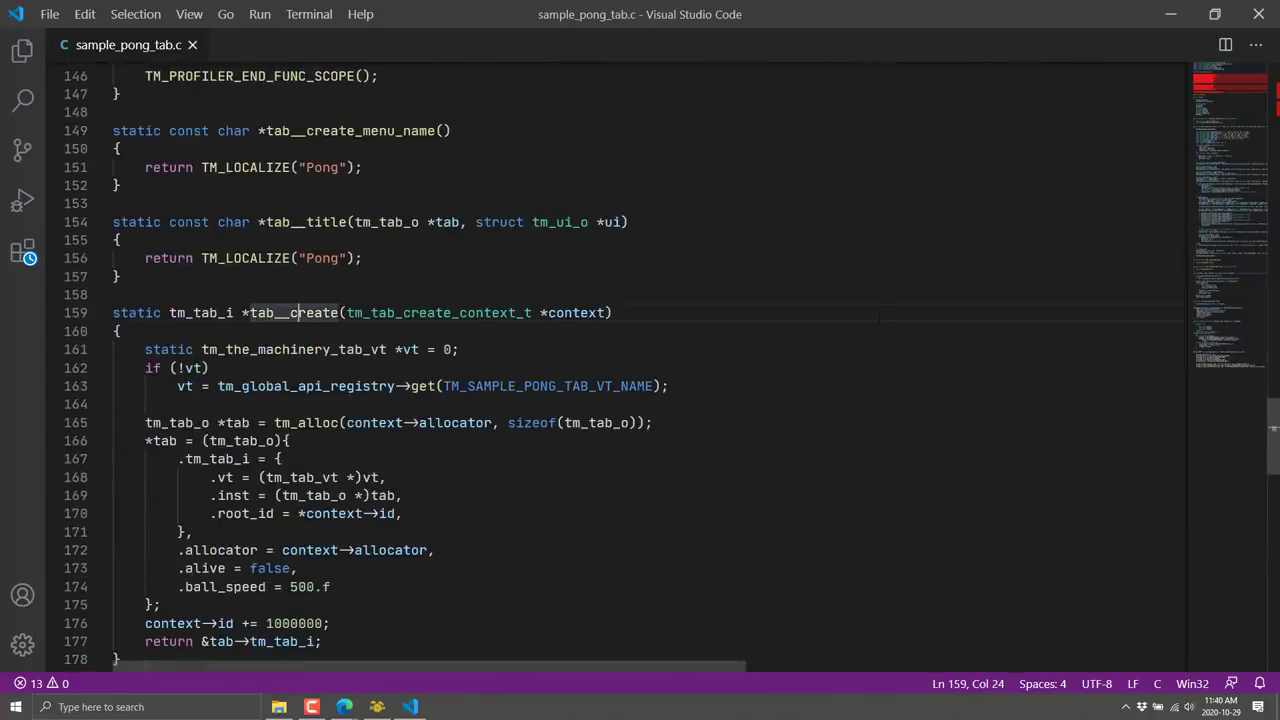
{"action": "scroll", "coordinate": [640, 370], "scroll_direction": "down", "scroll_amount": 4}
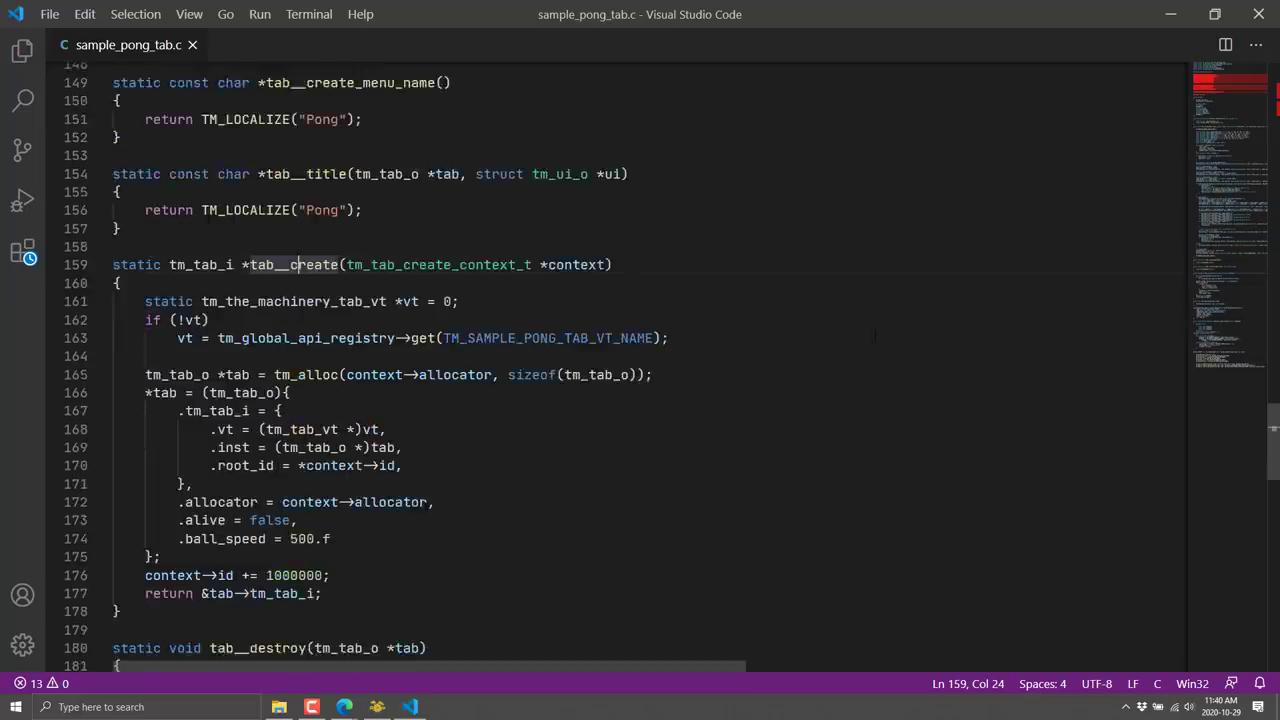
{"action": "scroll", "coordinate": [640, 370], "scroll_direction": "up", "scroll_amount": 3}
{"action": "left_click", "coordinate": [115, 155]}
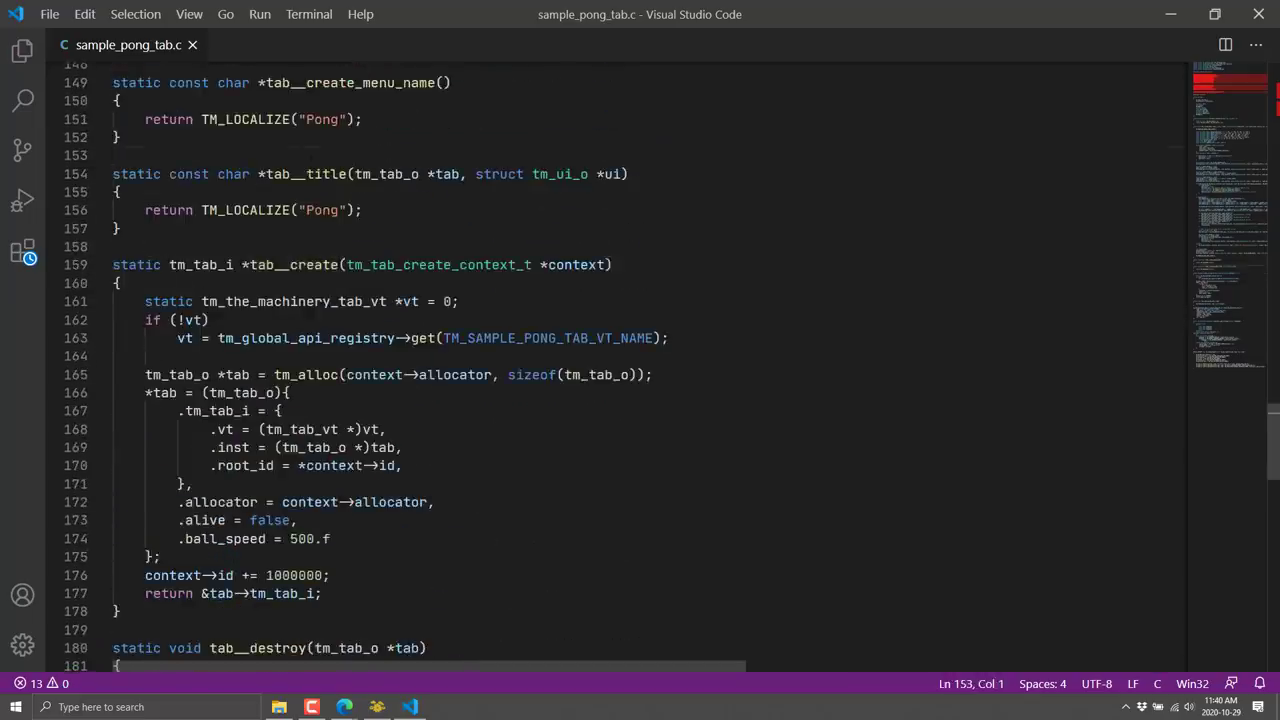
{"action": "double_click", "coordinate": [300, 174]}
{"action": "scroll", "coordinate": [300, 400], "scroll_direction": "down", "scroll_amount": 4}
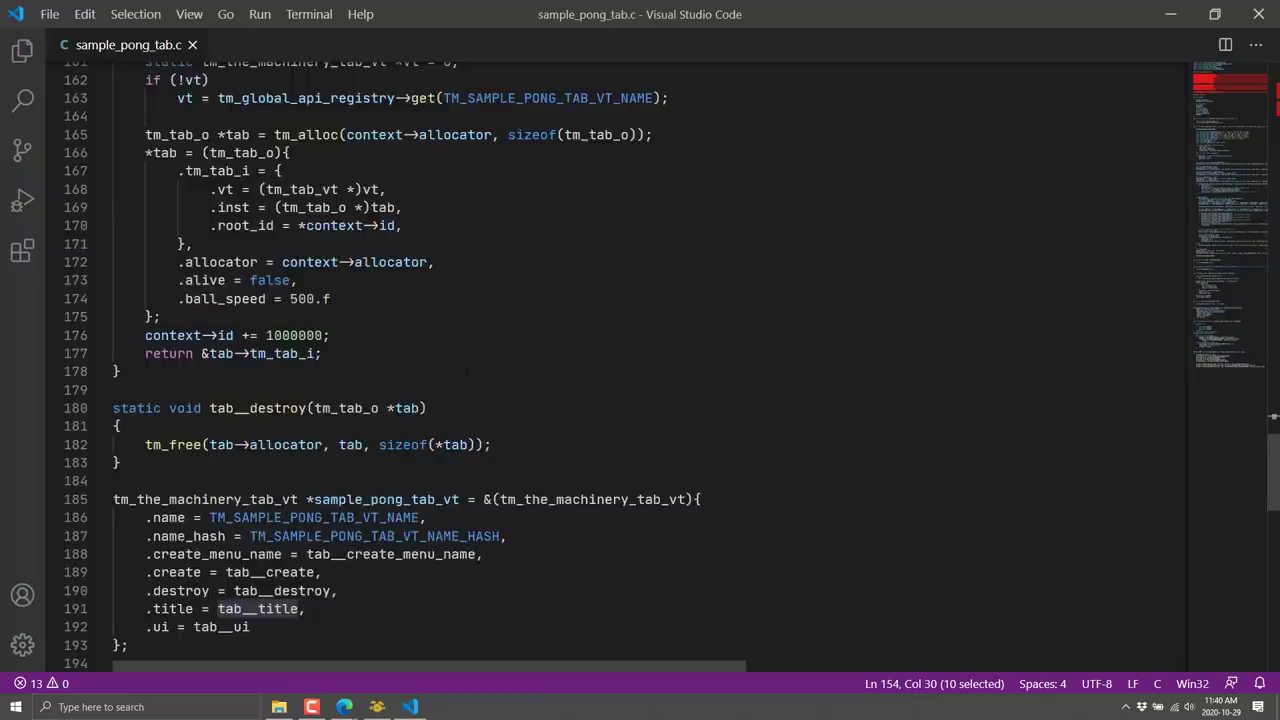
{"action": "scroll", "coordinate": [178, 627], "scroll_direction": "up", "scroll_amount": 5}
Step: Examine the tm_load_plugin function at the end of the file and highlight its API registry lines
{"action": "scroll", "coordinate": [640, 370], "scroll_direction": "down", "scroll_amount": 10}
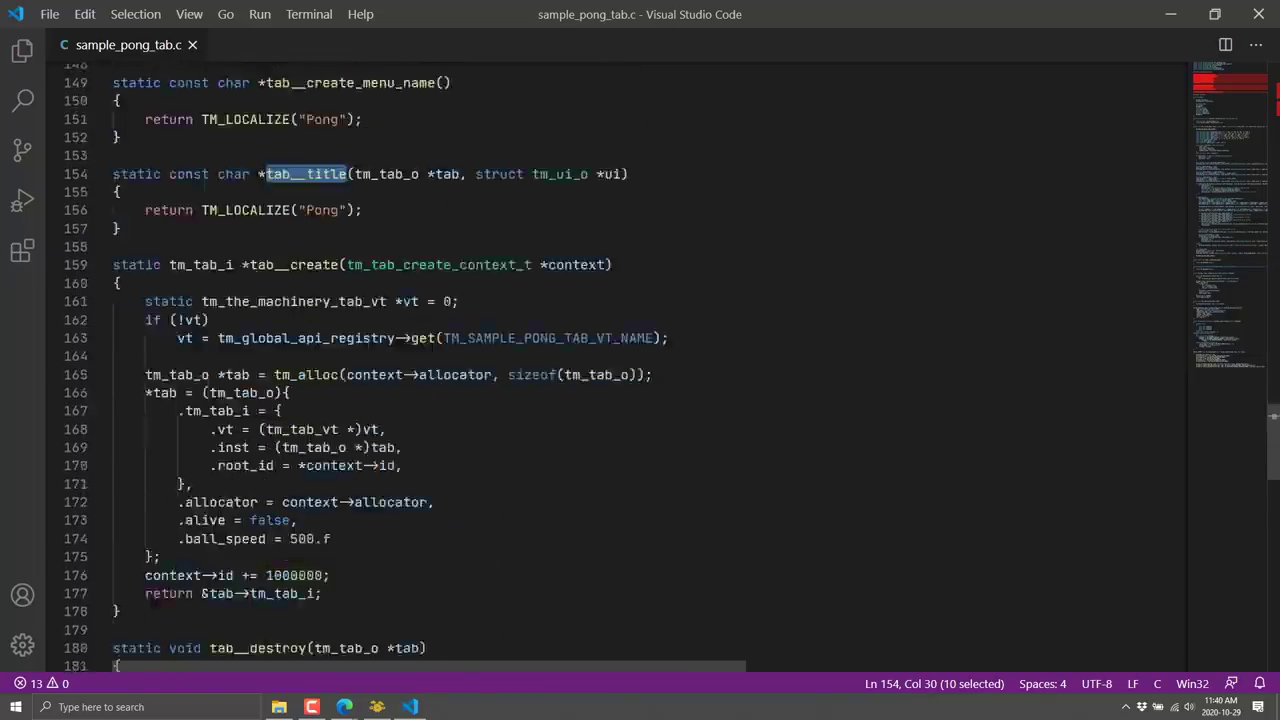
{"action": "scroll", "coordinate": [640, 370], "scroll_direction": "down", "scroll_amount": 9}
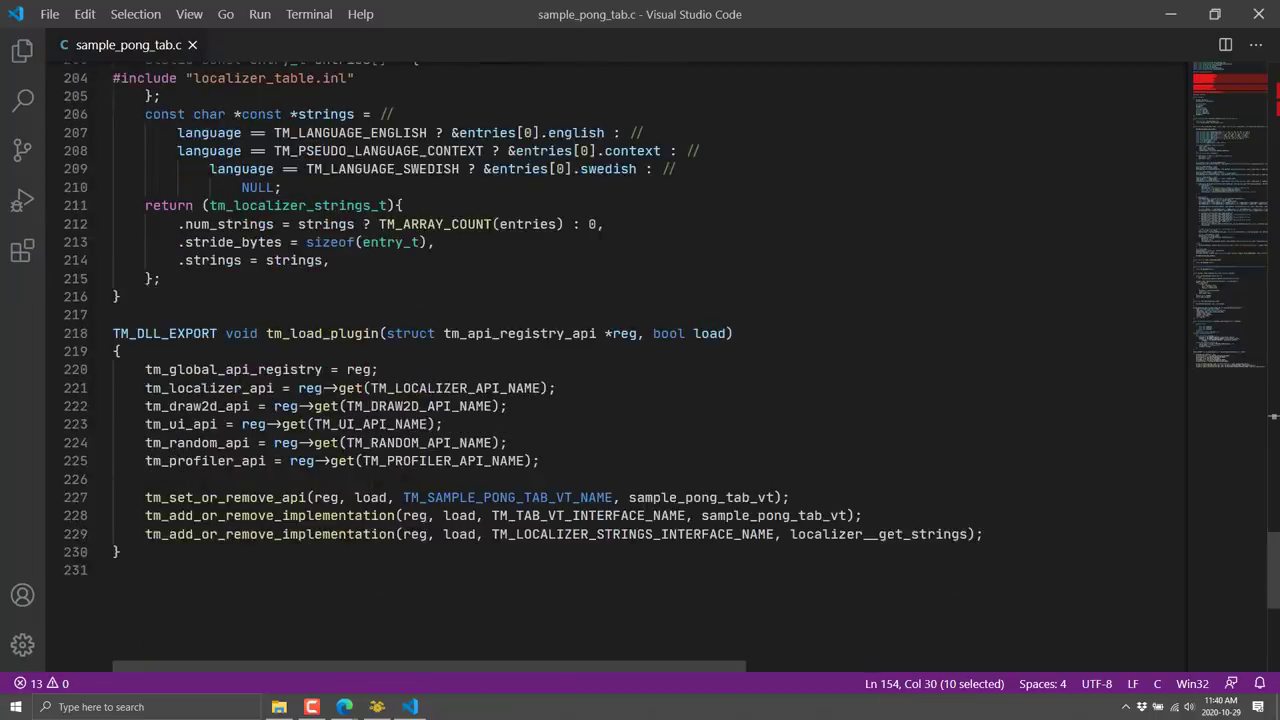
{"action": "left_click_drag", "start_coordinate": [540, 461], "coordinate": [113, 351]}
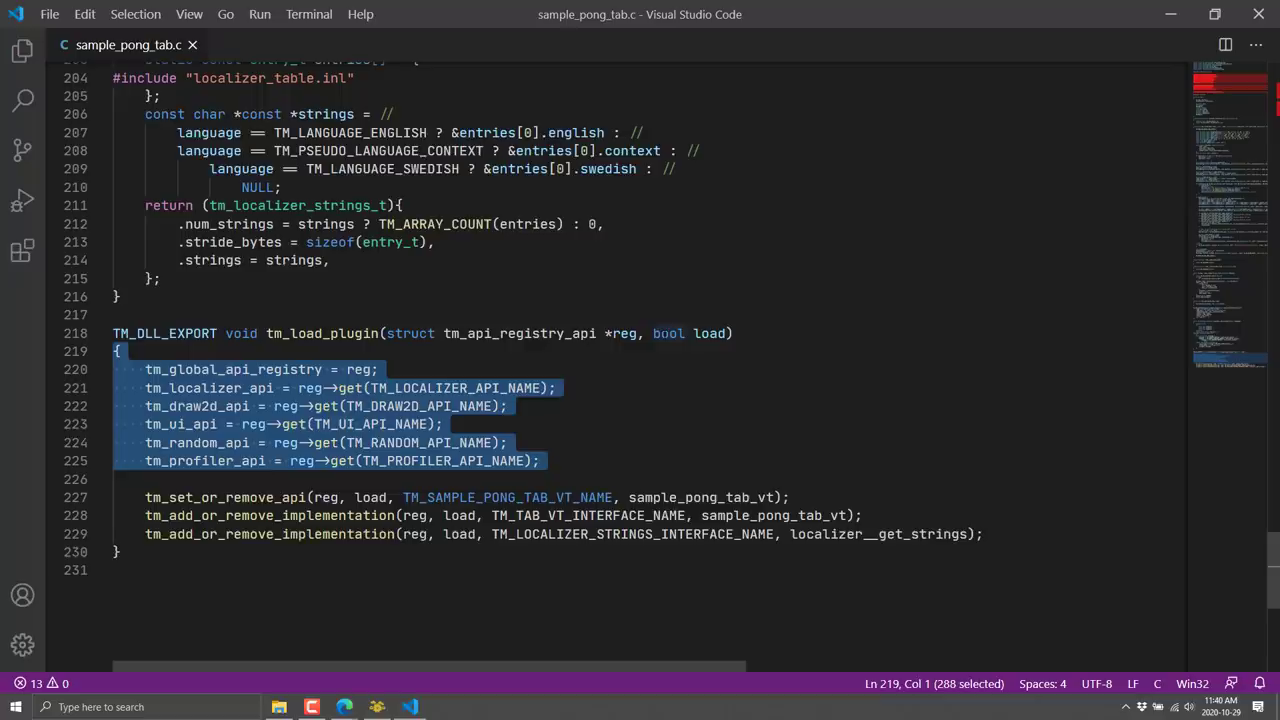
Step: Close Visual Studio Code, switch back to The Machinery and show the test-scene scene view
{"action": "left_click", "coordinate": [1258, 14]}
{"action": "left_click", "coordinate": [377, 706]}
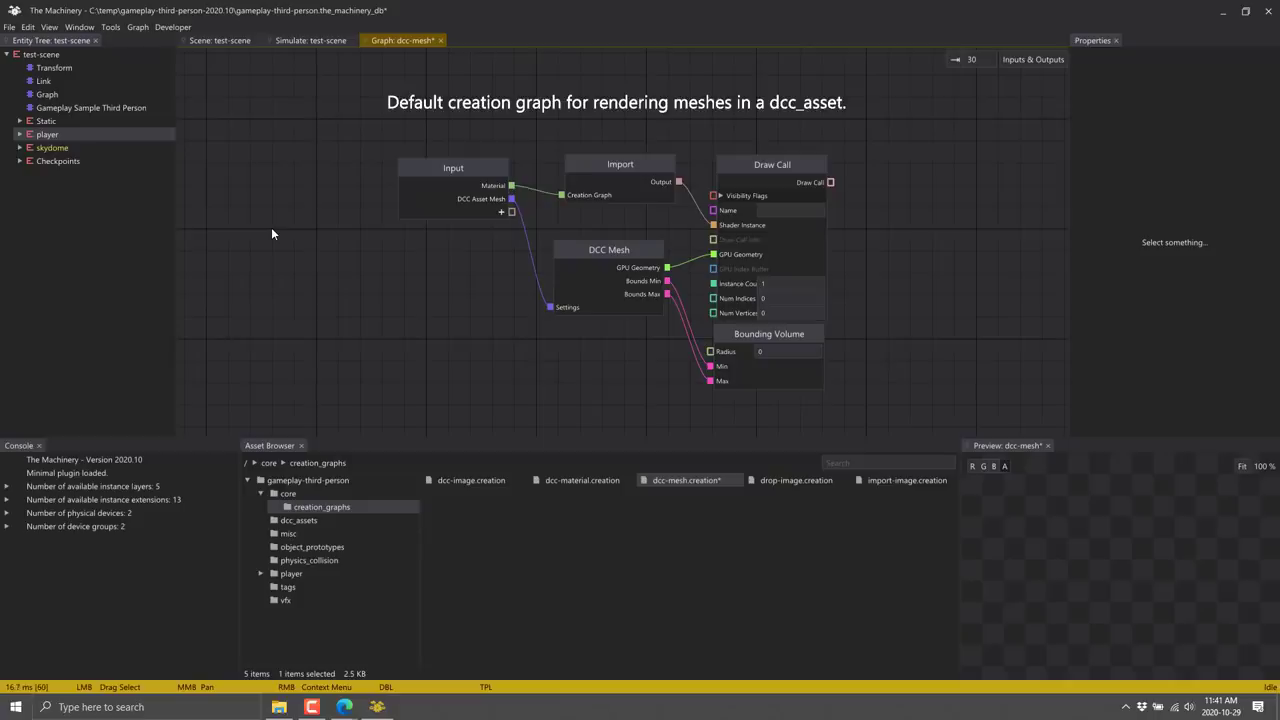
{"action": "left_click", "coordinate": [222, 42]}
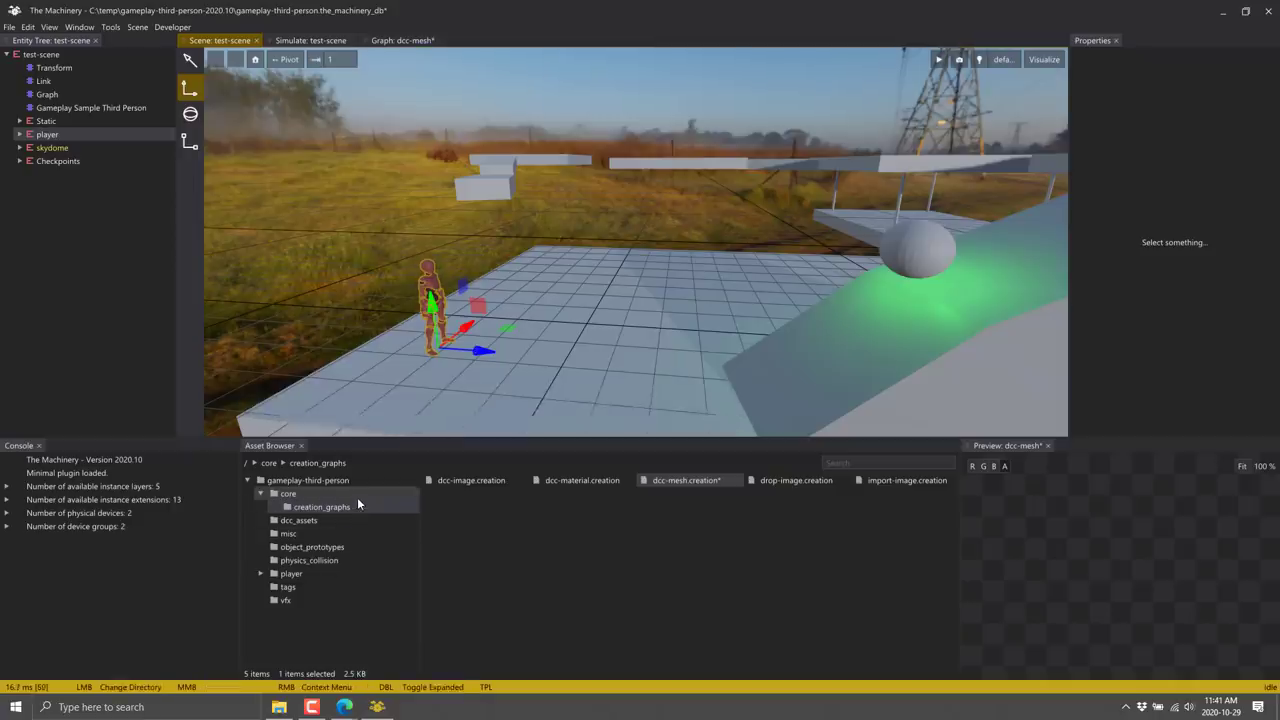
Step: Open player.entity from the player folder and review its components and the component types that can be added
{"action": "left_click", "coordinate": [291, 573]}
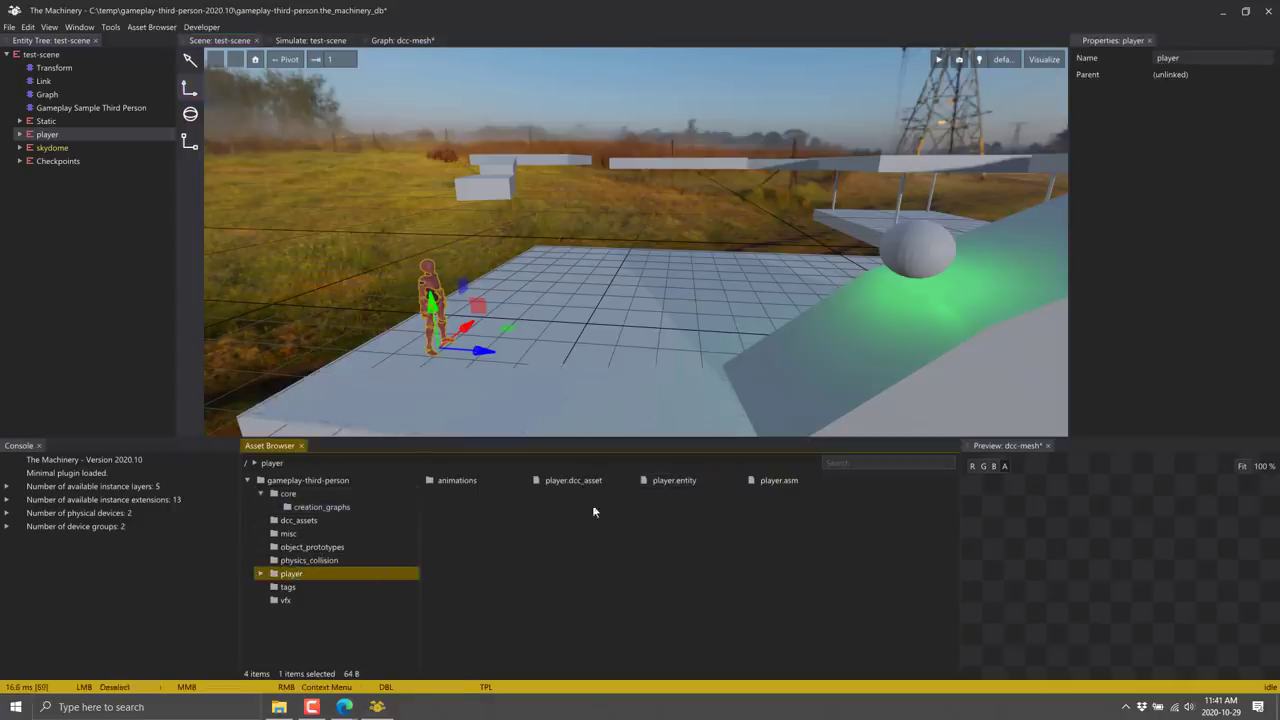
{"action": "double_click", "coordinate": [672, 481]}
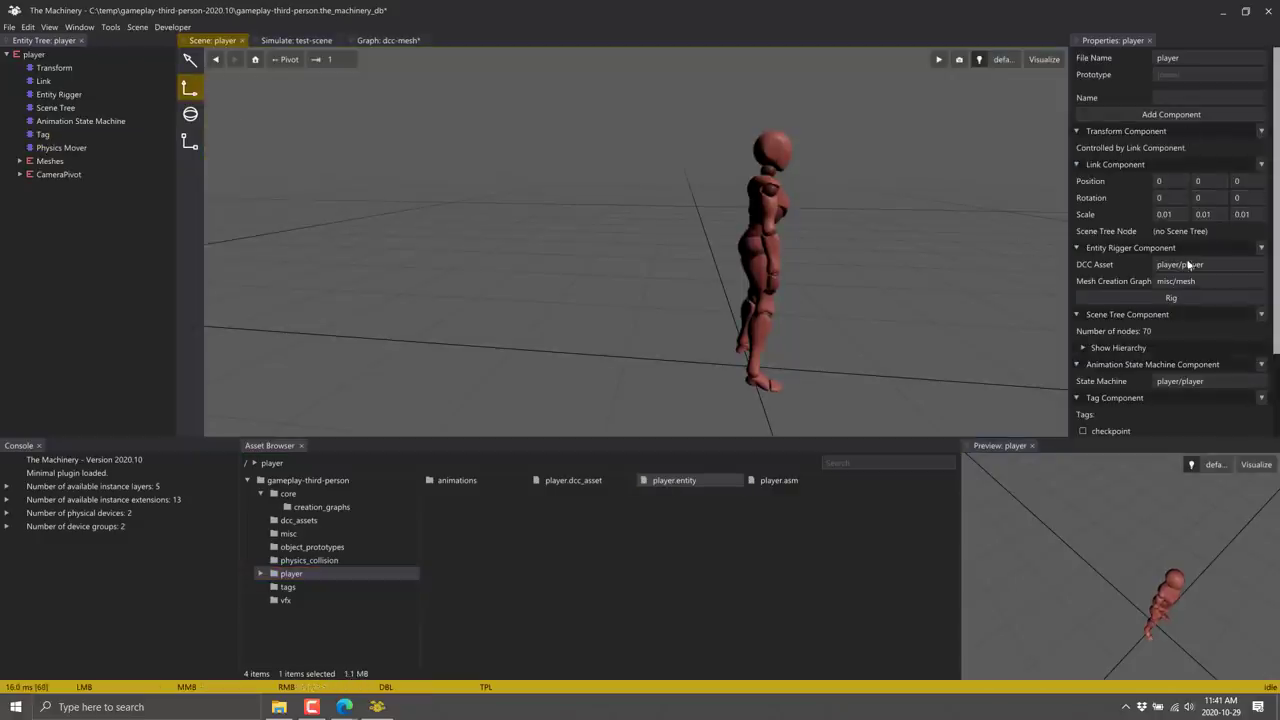
{"action": "scroll", "coordinate": [1180, 300], "scroll_direction": "down", "scroll_amount": 3}
{"action": "scroll", "coordinate": [1174, 350], "scroll_direction": "up", "scroll_amount": 3}
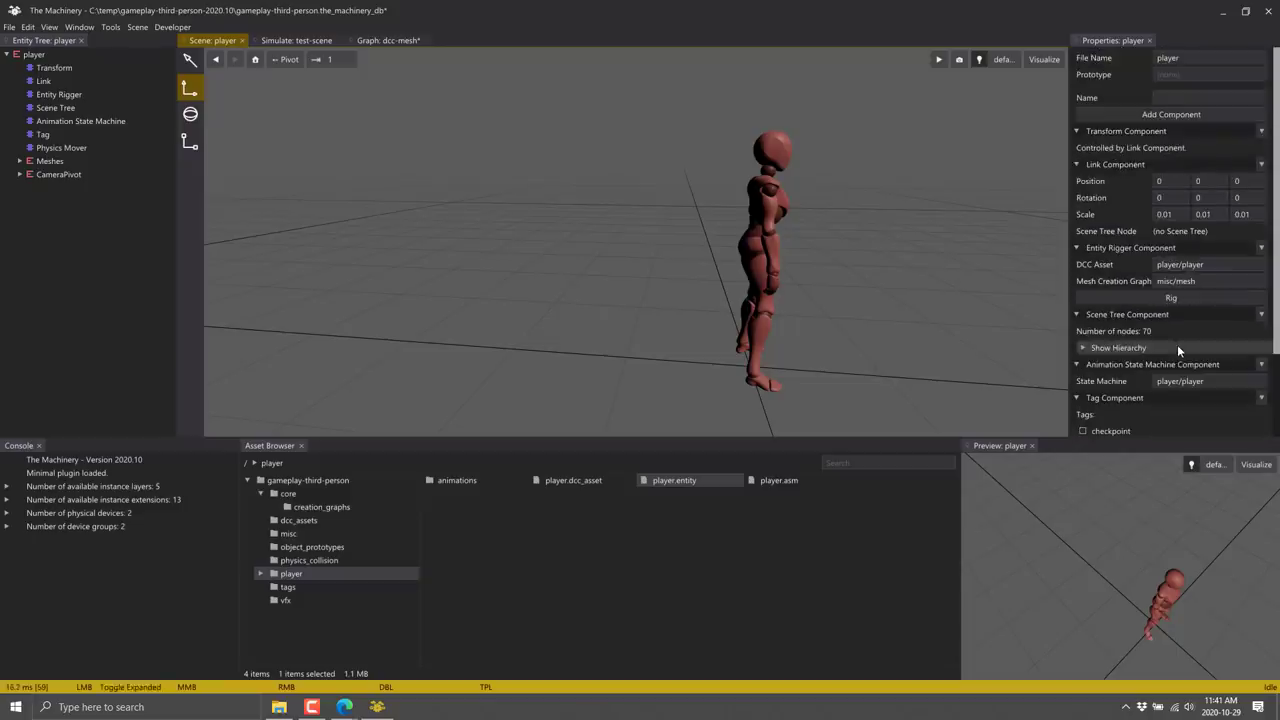
{"action": "left_click", "coordinate": [1173, 115]}
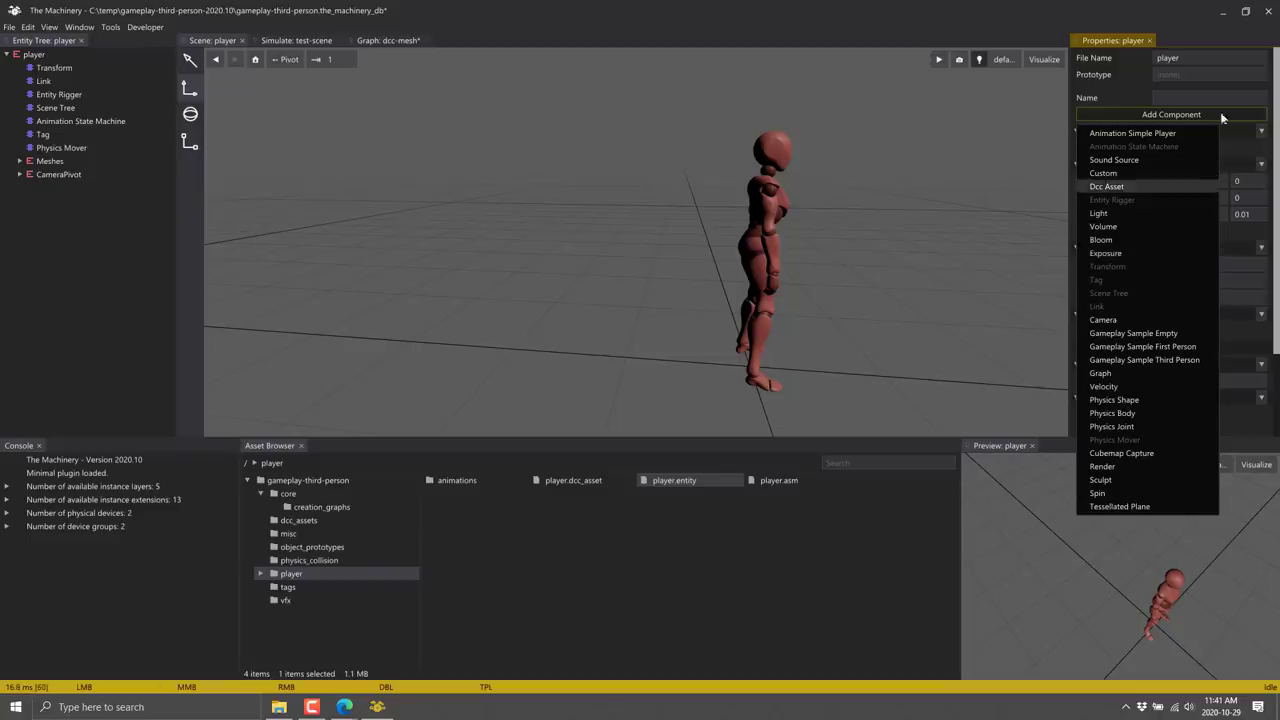
{"action": "left_click", "coordinate": [632, 314]}
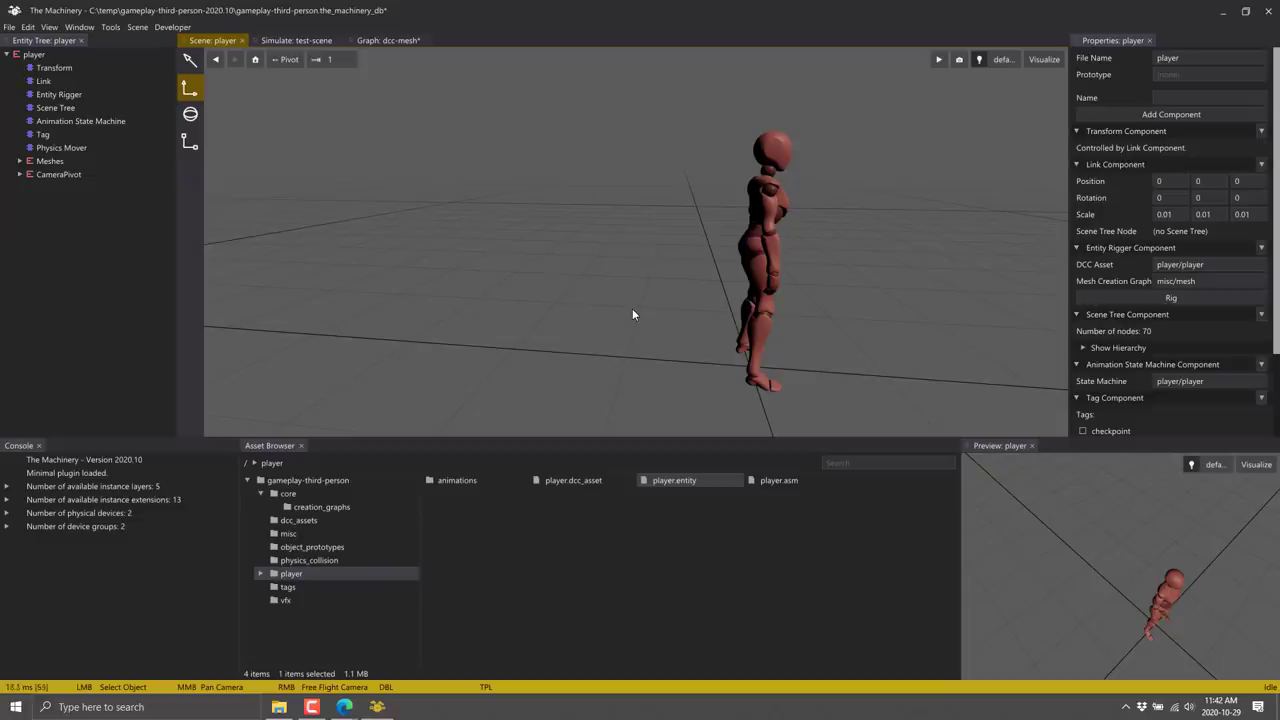
Step: Switch to the browser's Our Machinery About Us page and highlight the text about the developers' values and previous engines
{"action": "key", "text": "alt+Tab"}
{"action": "key", "text": "alt+Tab"}
{"action": "key", "text": "alt+Tab"}
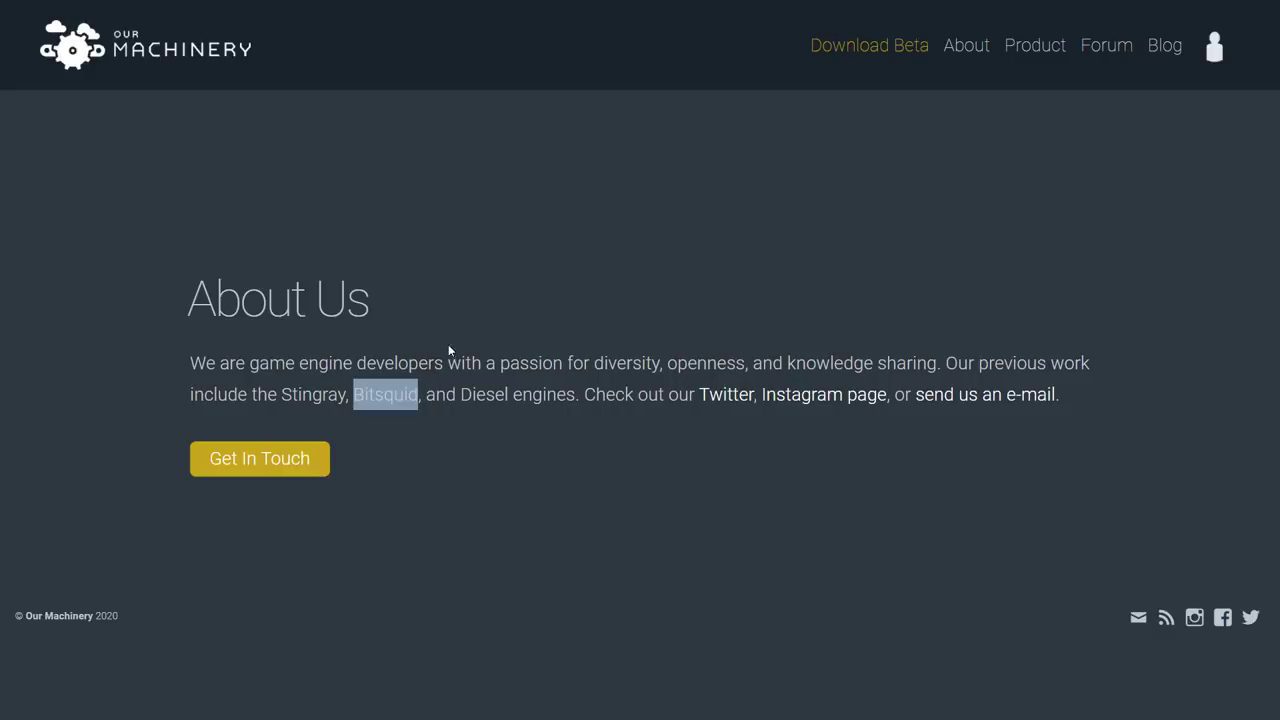
{"action": "left_click_drag", "start_coordinate": [565, 363], "coordinate": [888, 394]}
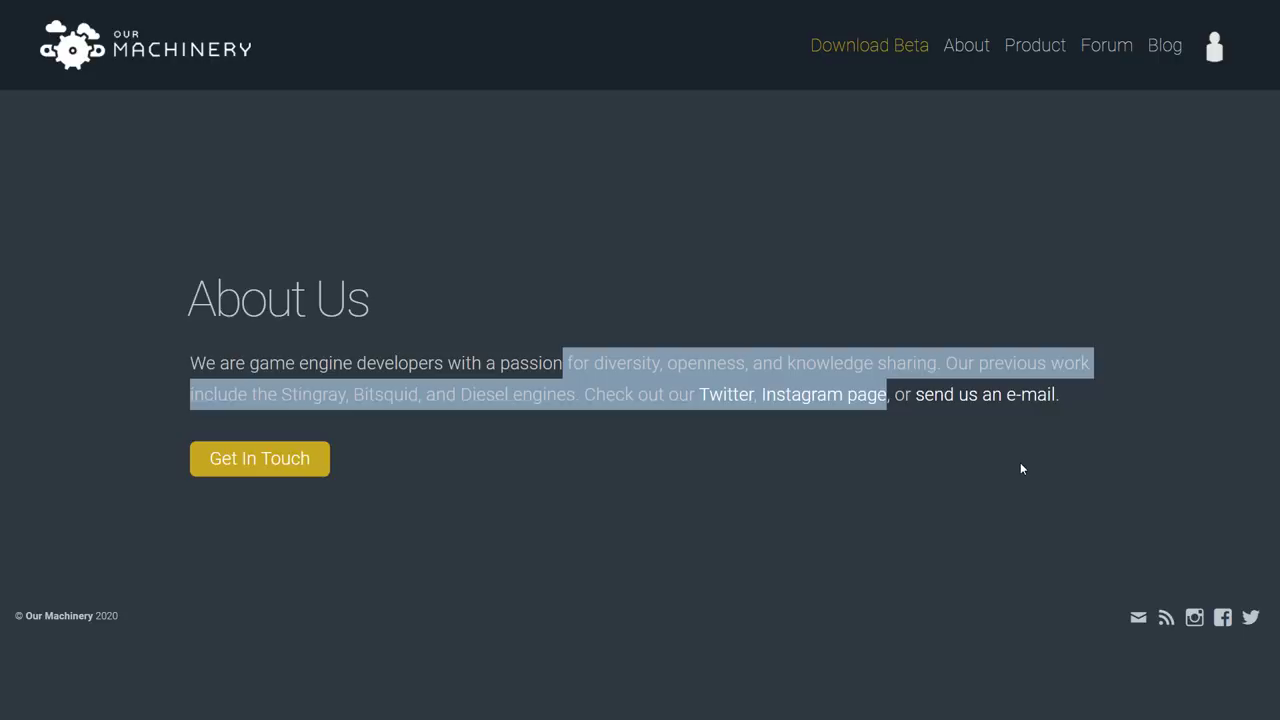
Step: Open the Download Beta page on the Our Machinery website in the browser
{"action": "key", "text": "alt+Tab"}
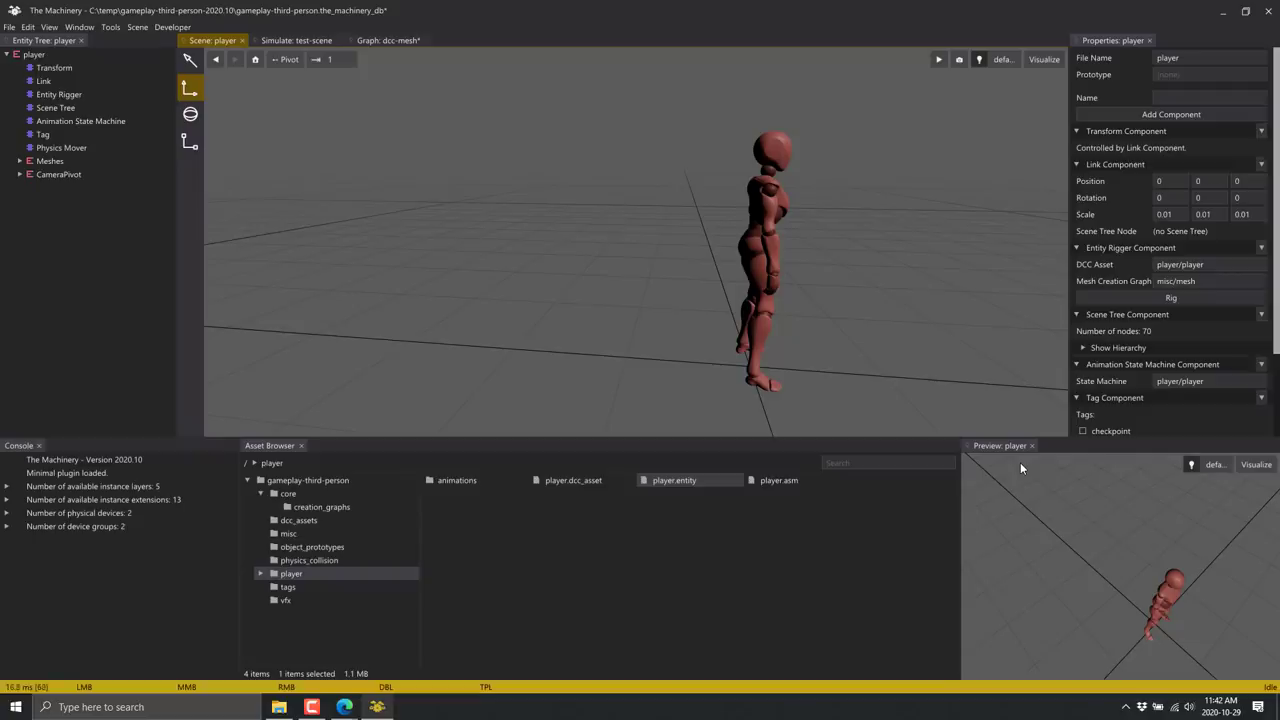
{"action": "key", "text": "alt+Tab"}
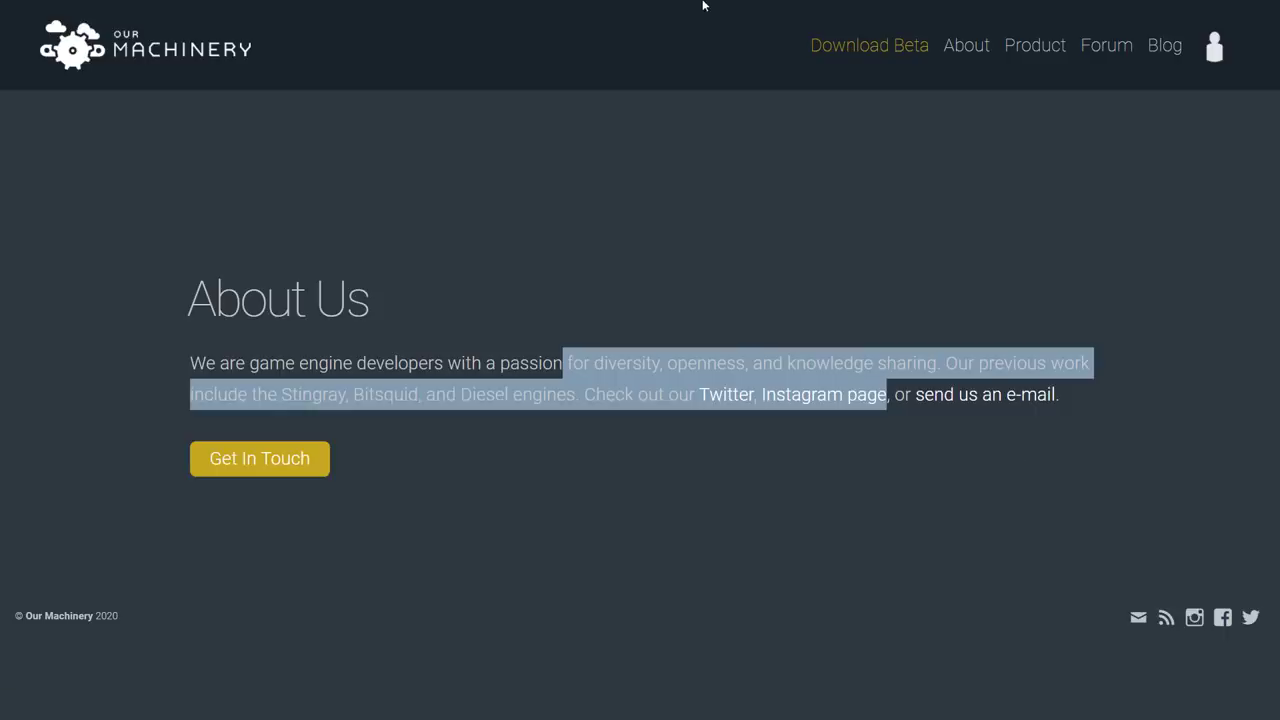
{"action": "mouse_move", "coordinate": [705, 6]}
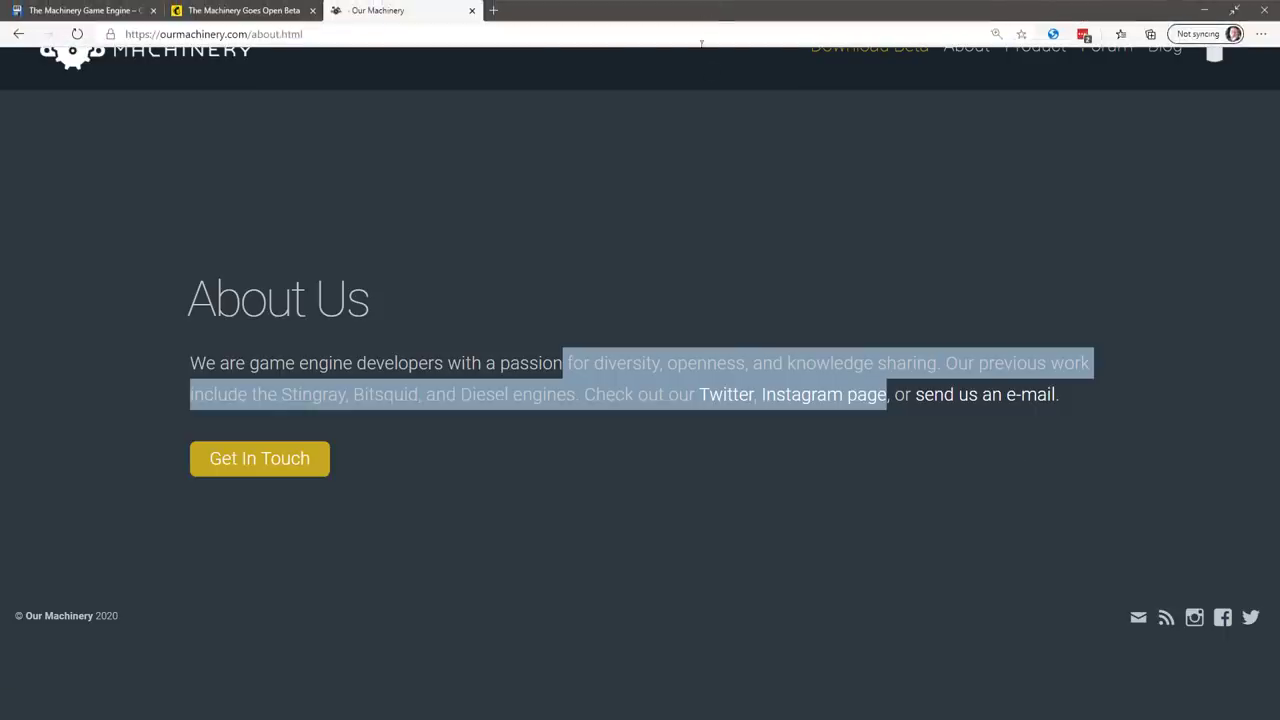
{"action": "left_click", "coordinate": [892, 44]}
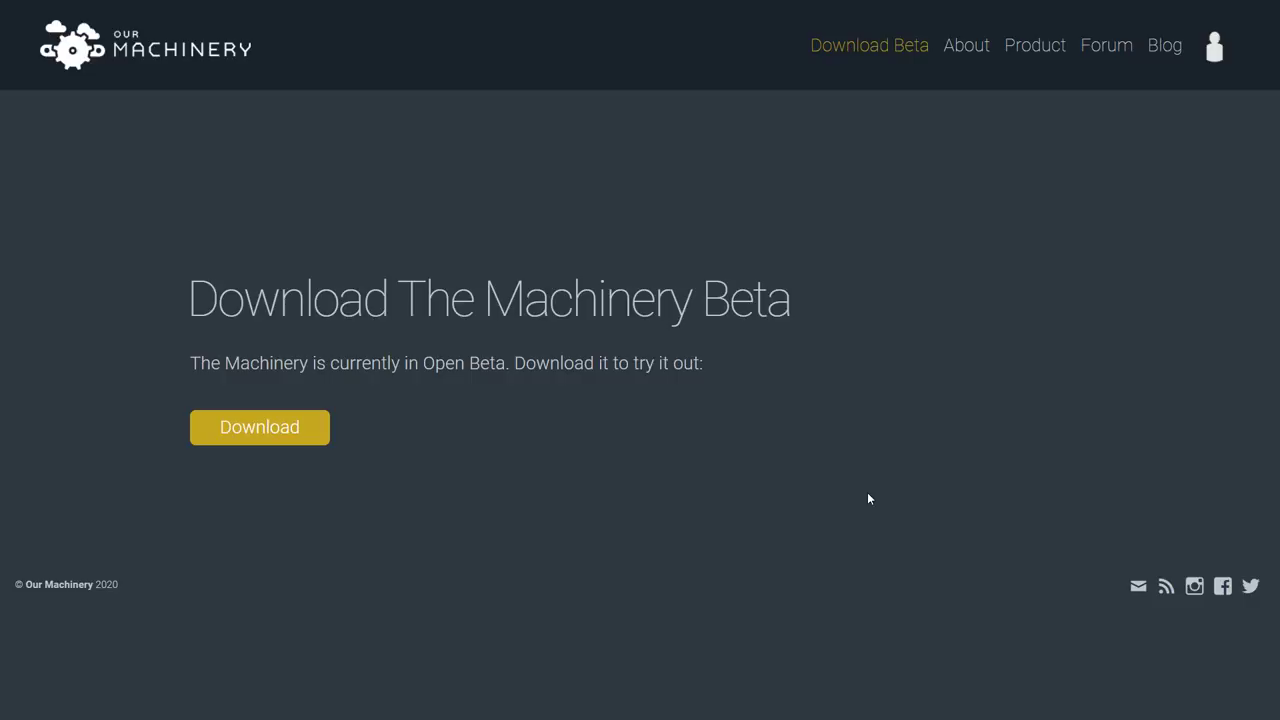
Step: Switch back to The Machinery and open the Download view listing the engine version and sample projects
{"action": "key", "text": "alt+Tab"}
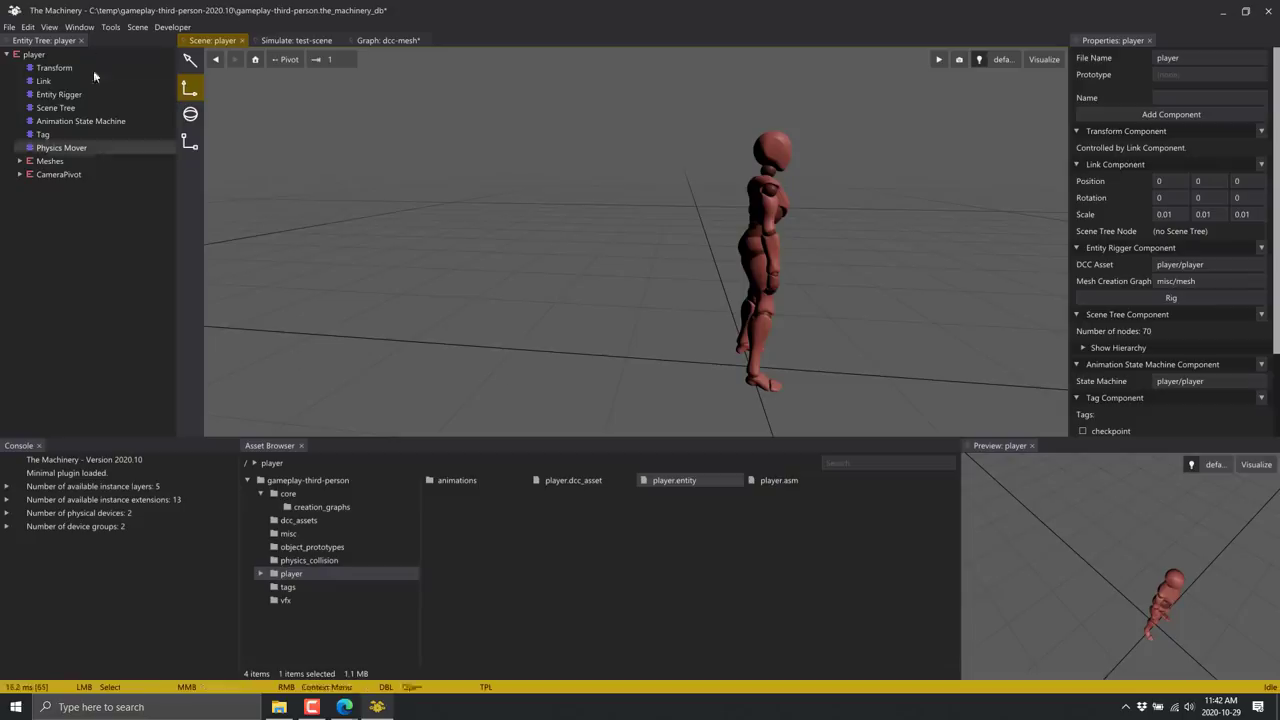
{"action": "left_click", "coordinate": [49, 27]}
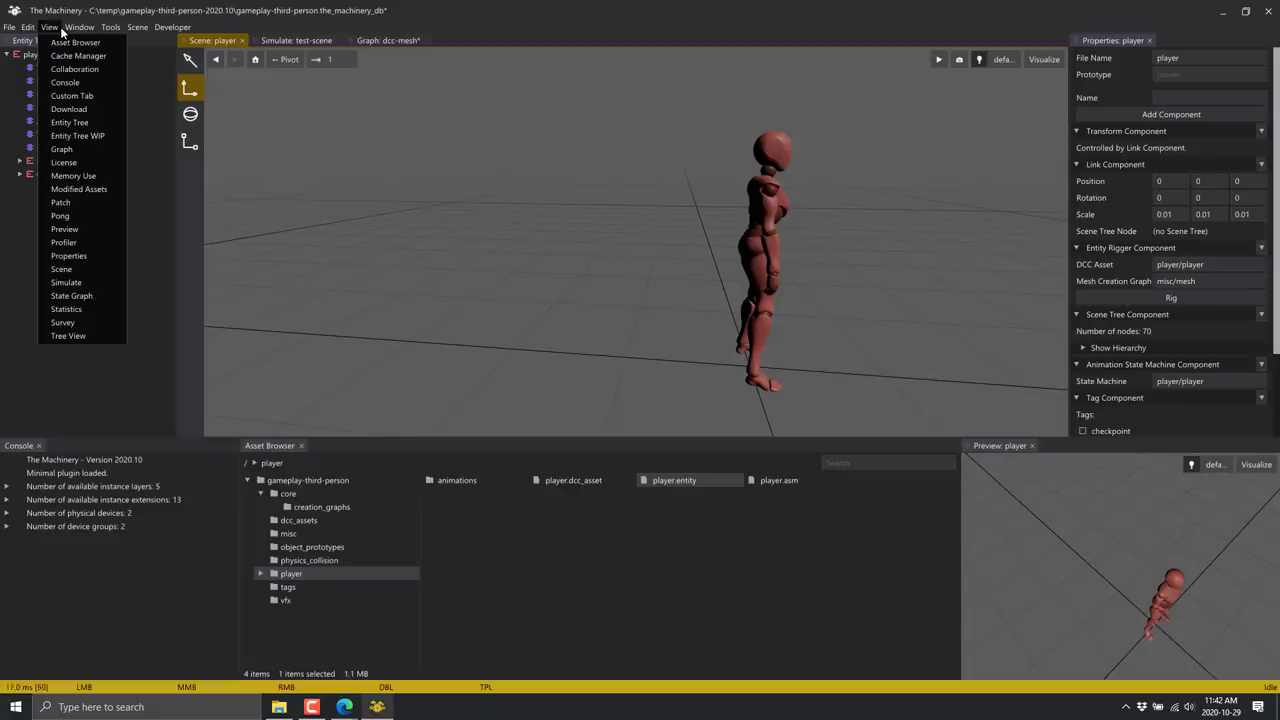
{"action": "left_click", "coordinate": [68, 109]}
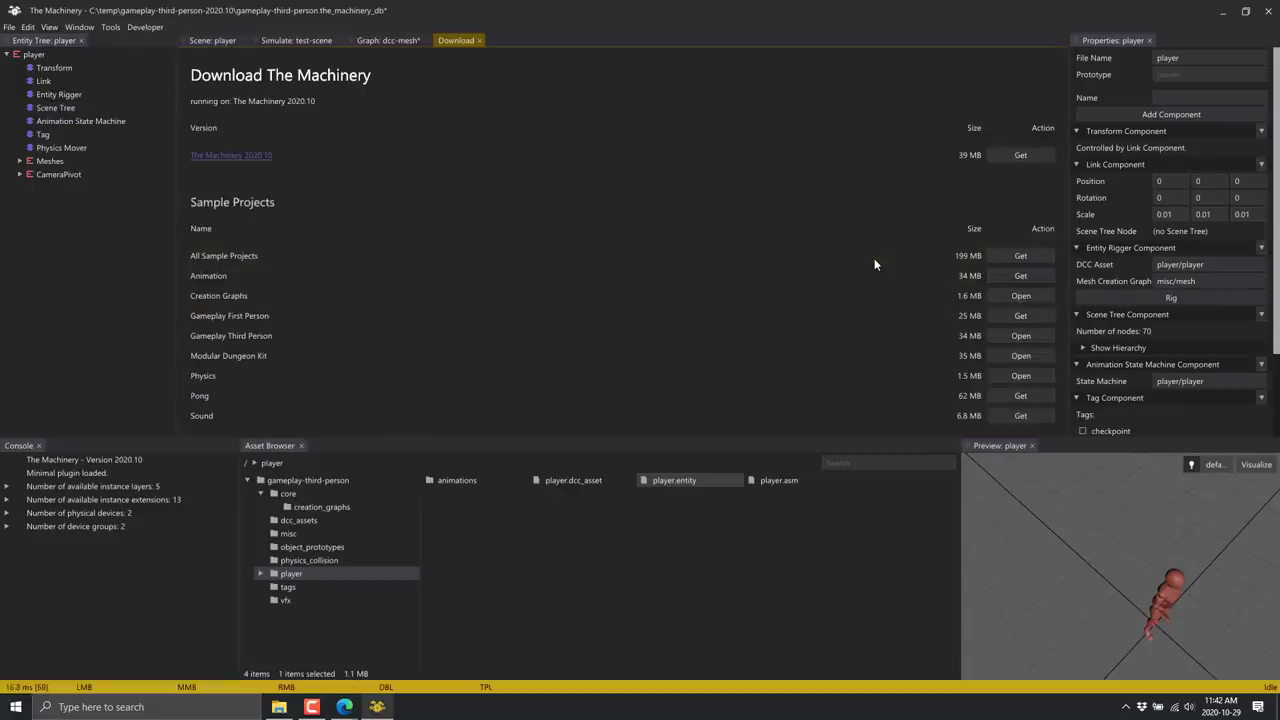